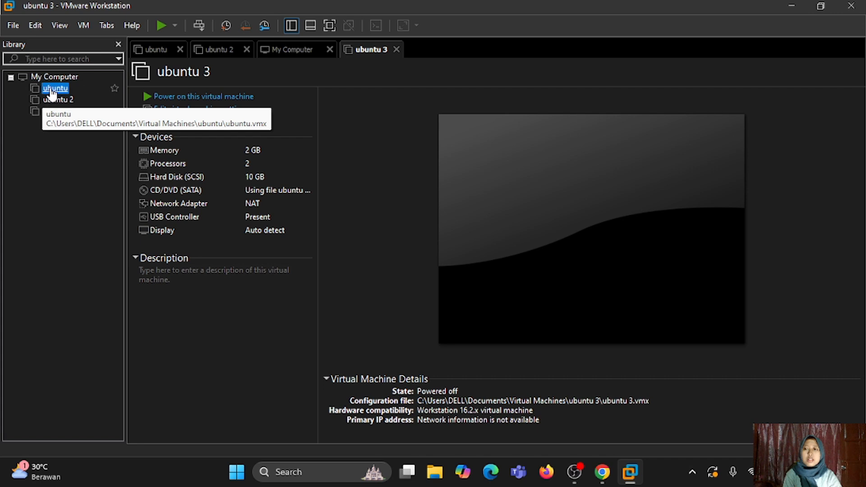
- View the ubuntu VM's NAT adapter MAC address under Advanced, then bring up the ubuntu 2 summary
click(47, 90)
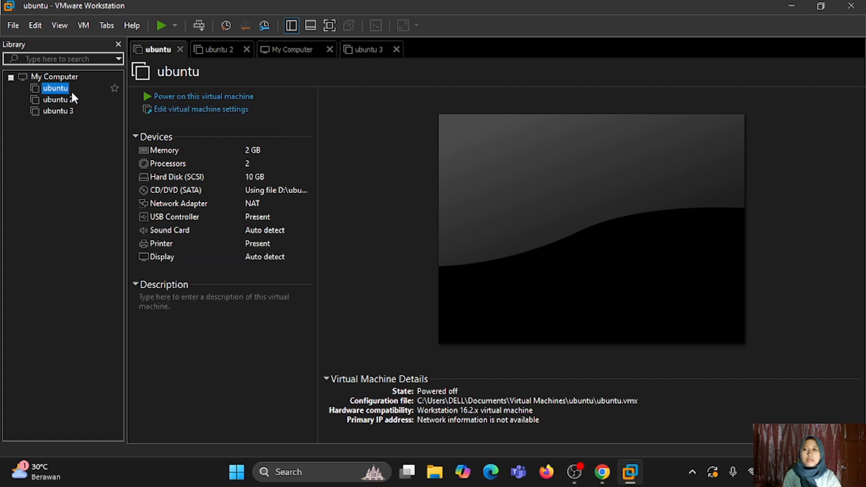
click(194, 209)
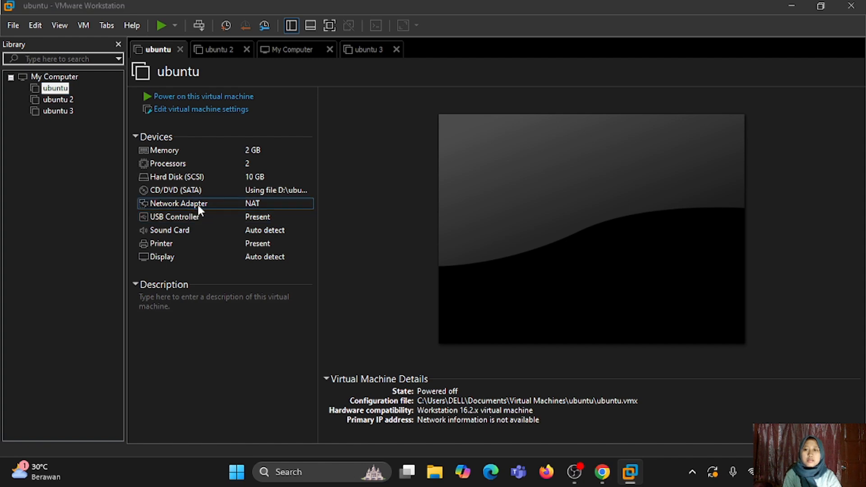
double_click(198, 205)
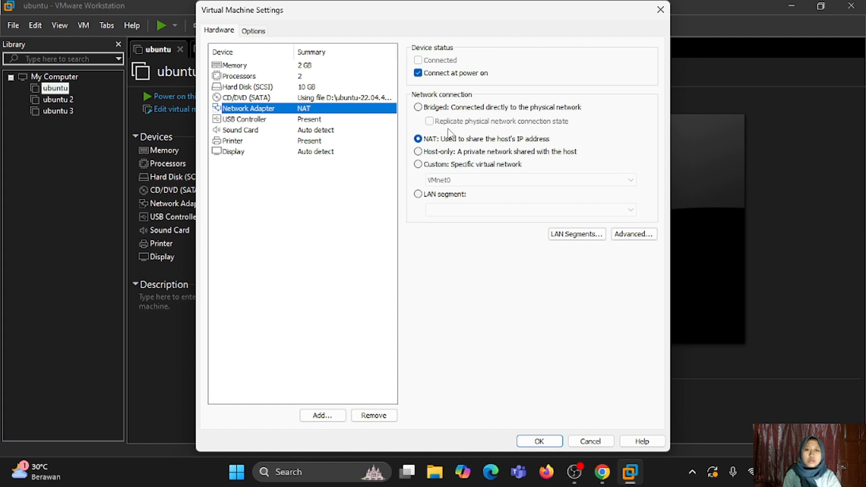
click(631, 236)
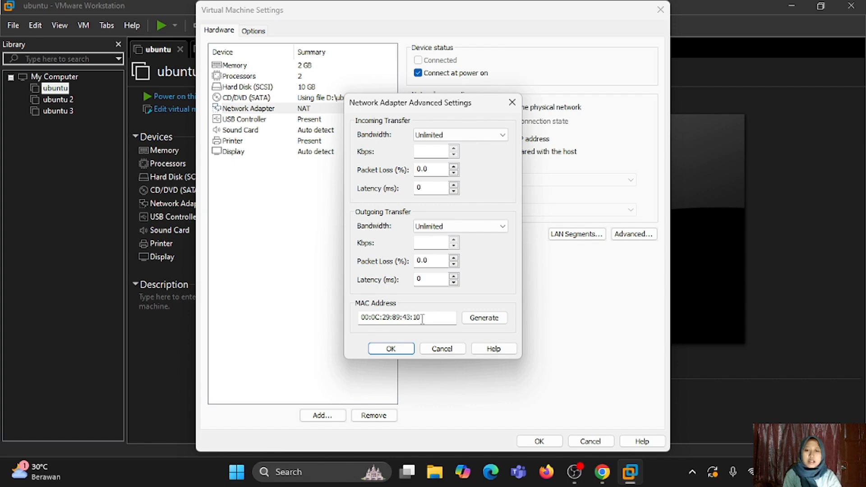
click(403, 350)
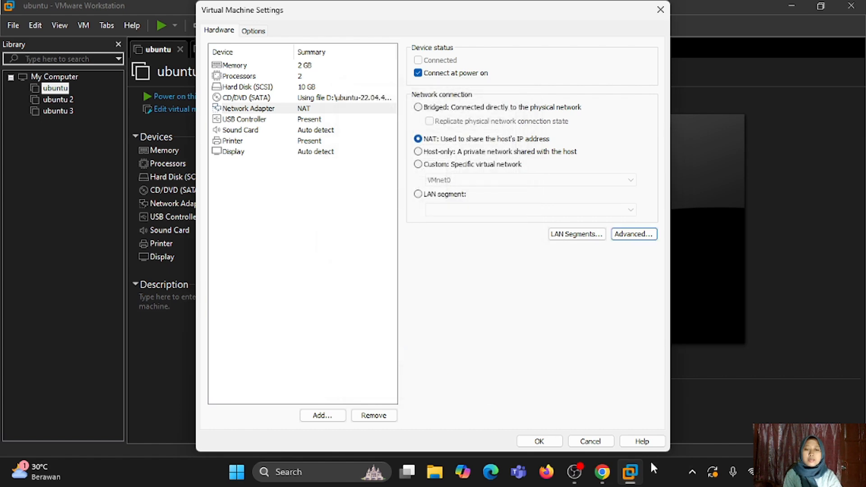
click(544, 441)
click(58, 99)
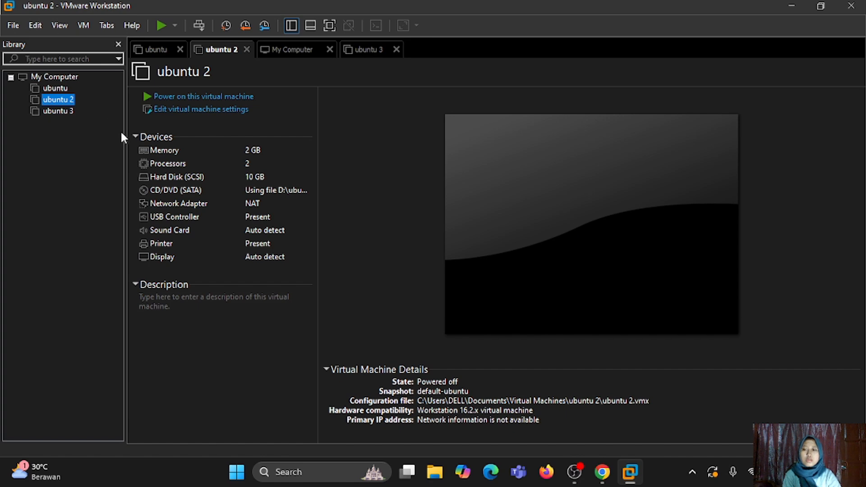
click(194, 212)
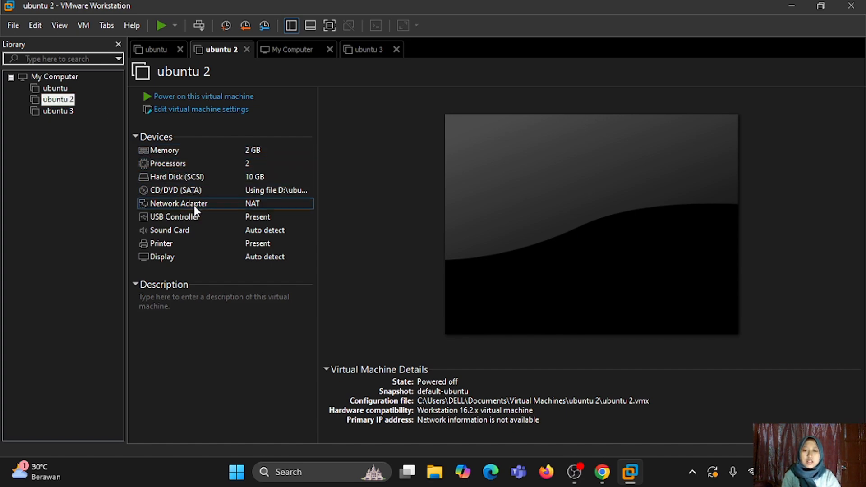
double_click(194, 203)
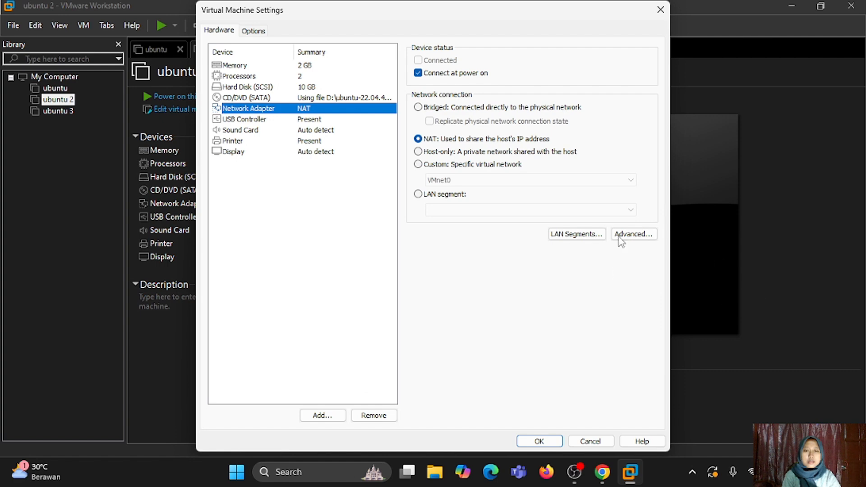
click(619, 237)
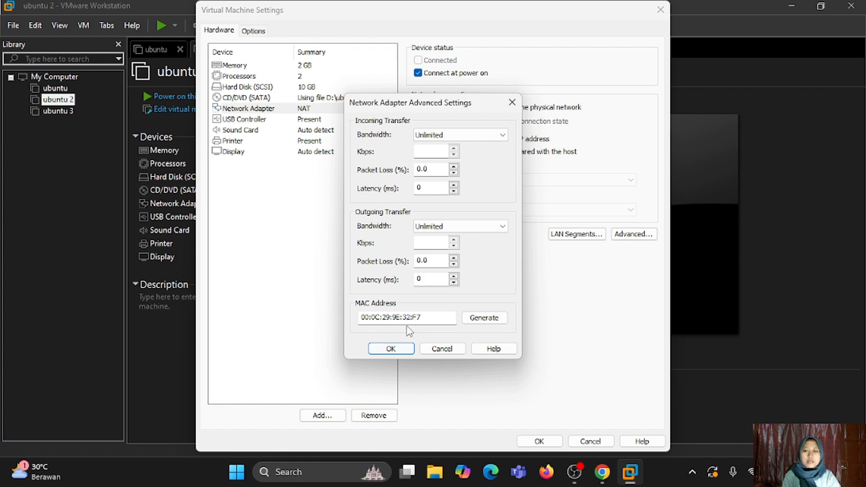
click(390, 350)
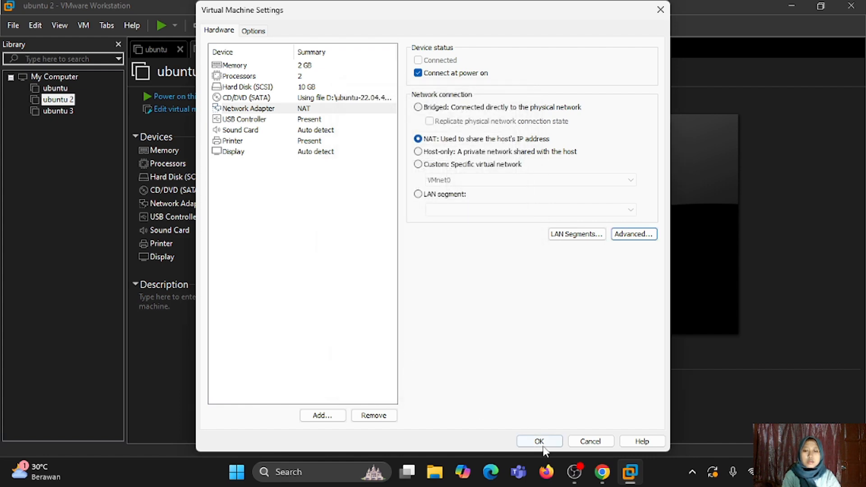
click(540, 440)
- Generate a new MAC address in ubuntu 3's network adapter Advanced settings
click(71, 112)
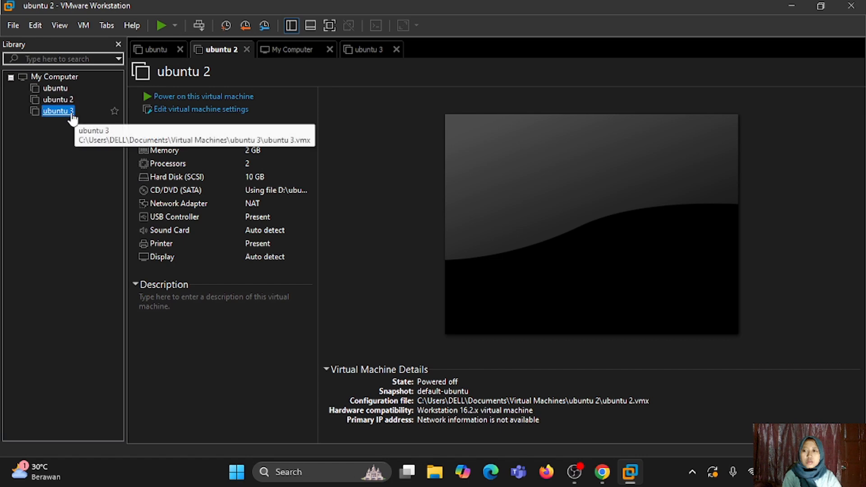
click(212, 207)
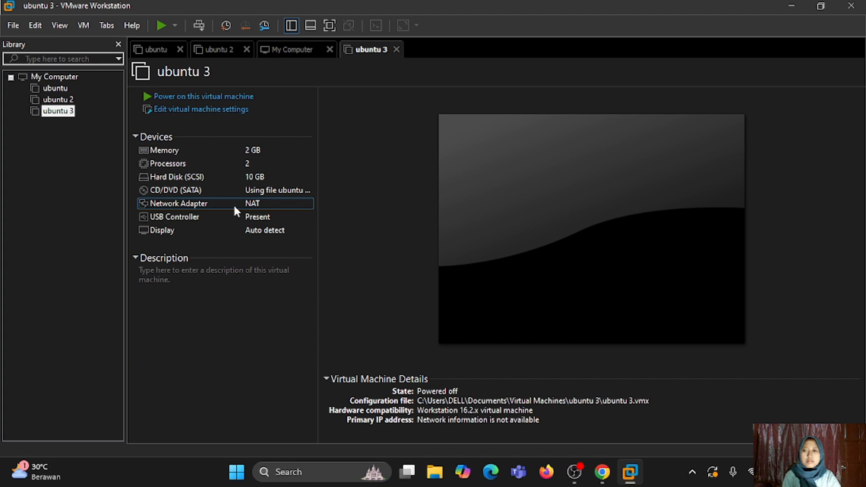
double_click(234, 206)
click(653, 236)
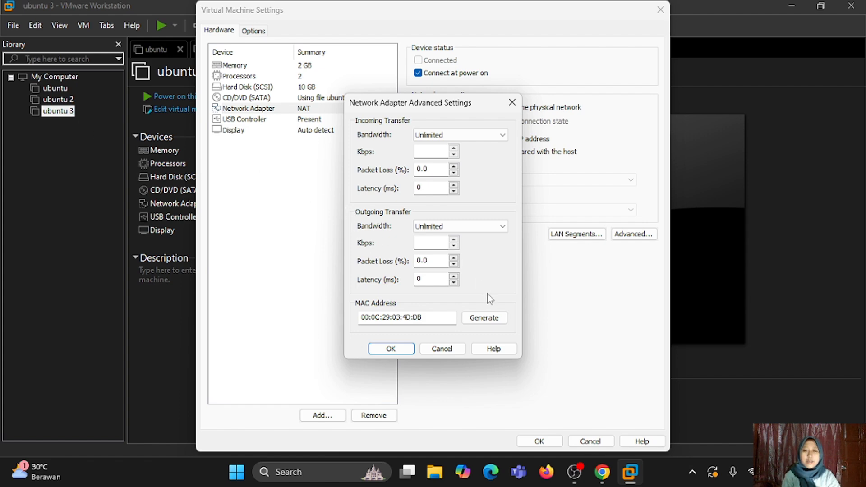
click(484, 318)
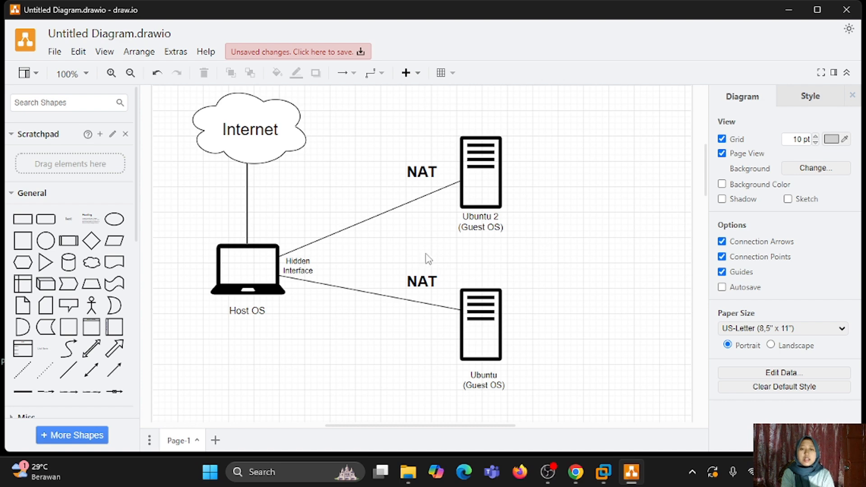
- Point out the NAT link and Ubuntu 2 (Guest OS) labels in the draw.io diagram
click(422, 165)
click(493, 228)
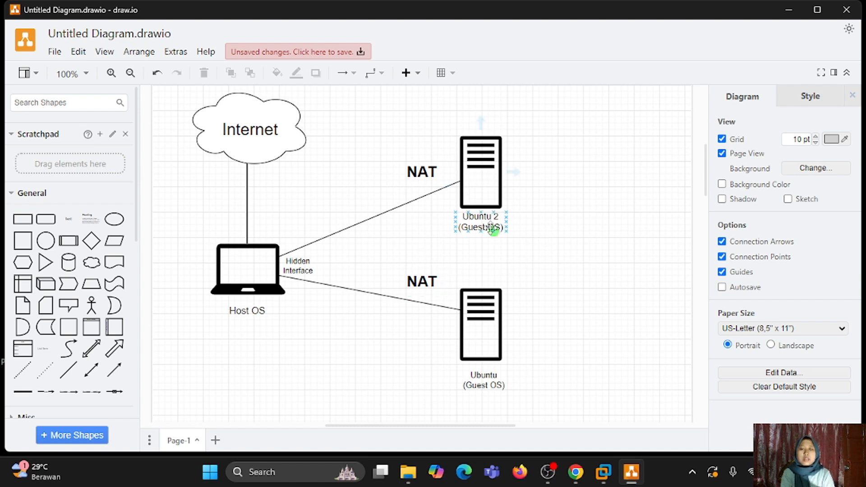
click(437, 230)
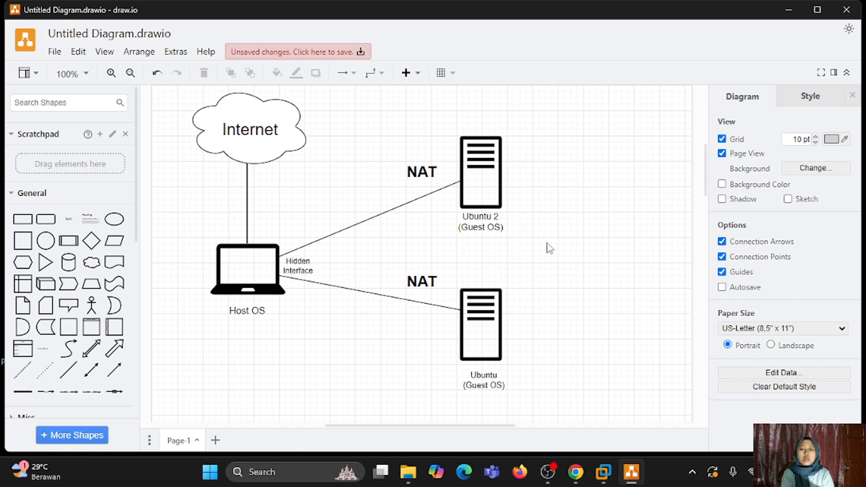
scroll(548, 247, down, 4)
scroll(548, 248, down, 3)
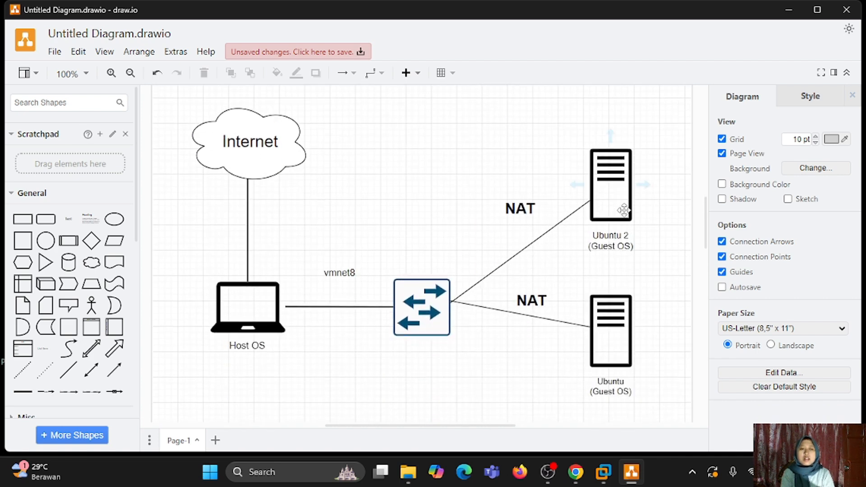
- Highlight the Ubuntu 2 (Guest OS) label while reviewing the vmnet8 switch diagram
click(610, 230)
key(Escape)
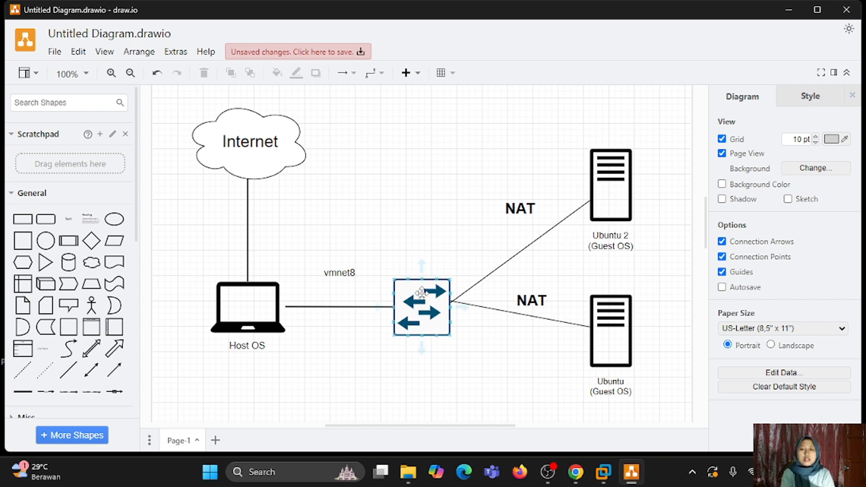
click(597, 234)
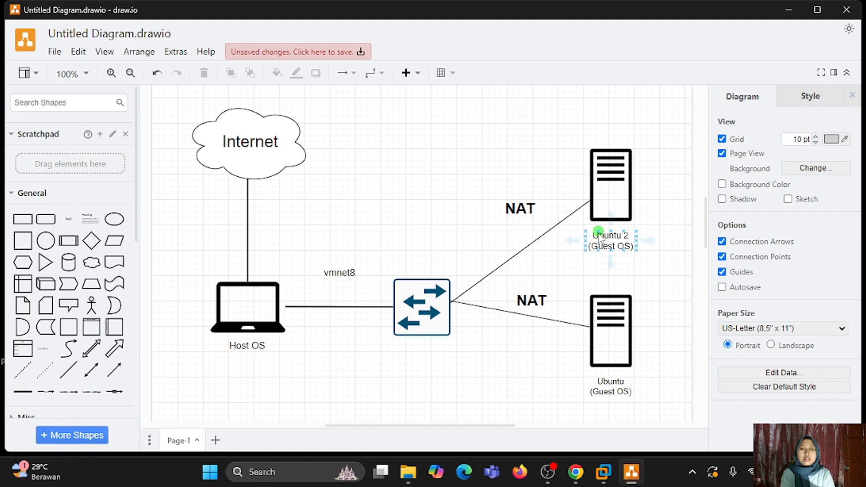
click(577, 200)
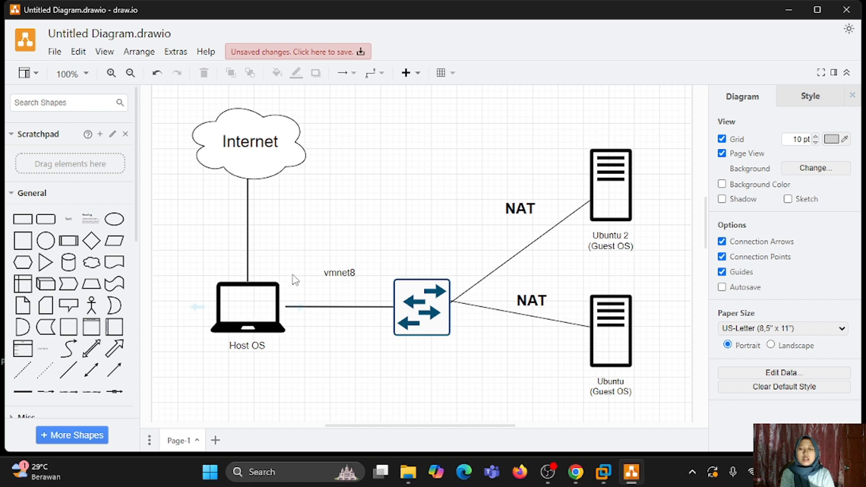
click(605, 231)
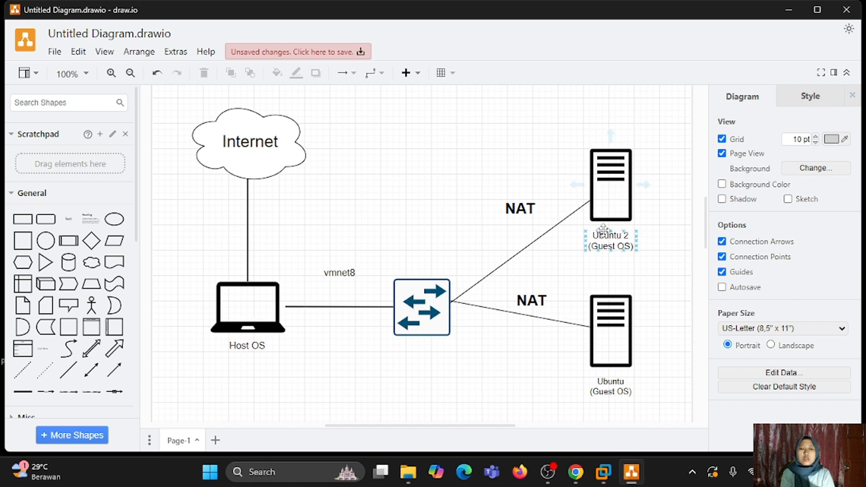
click(480, 230)
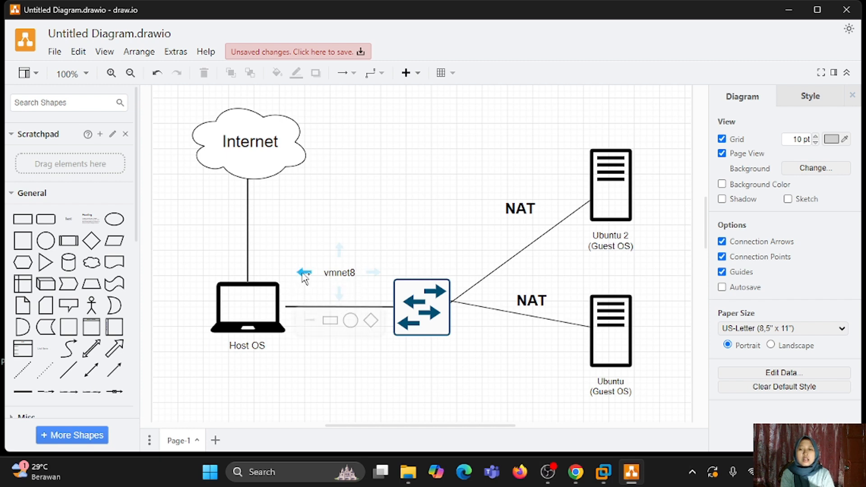
mouse_move(304, 272)
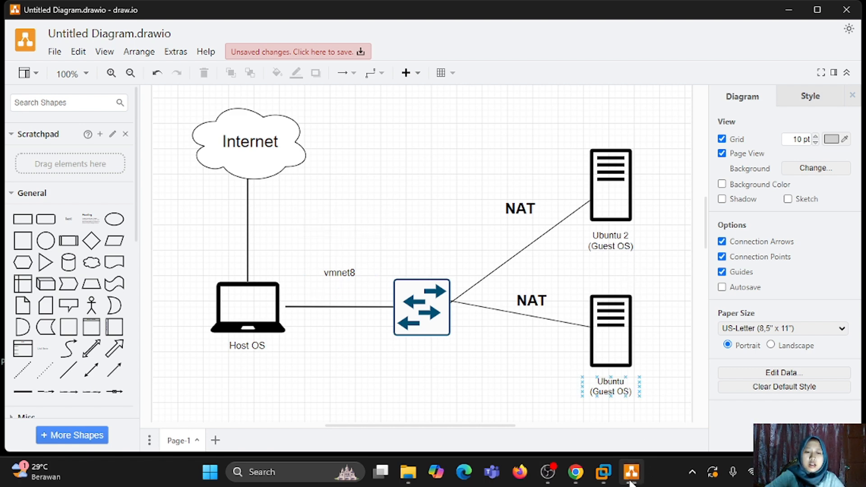
mouse_move(619, 482)
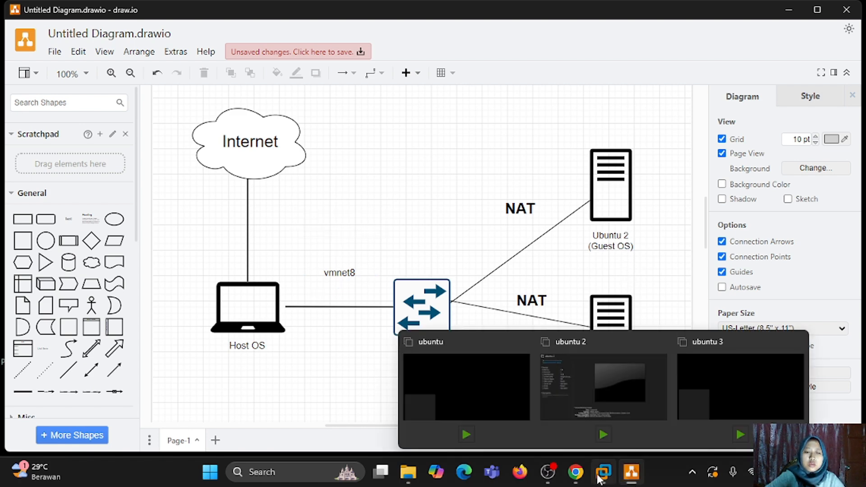
- Inspect VMnet1 (host-only, 192.168.21.0) and VMnet8 (NAT, 192.168.43.0) in the Virtual Network Editor, then cancel
click(548, 384)
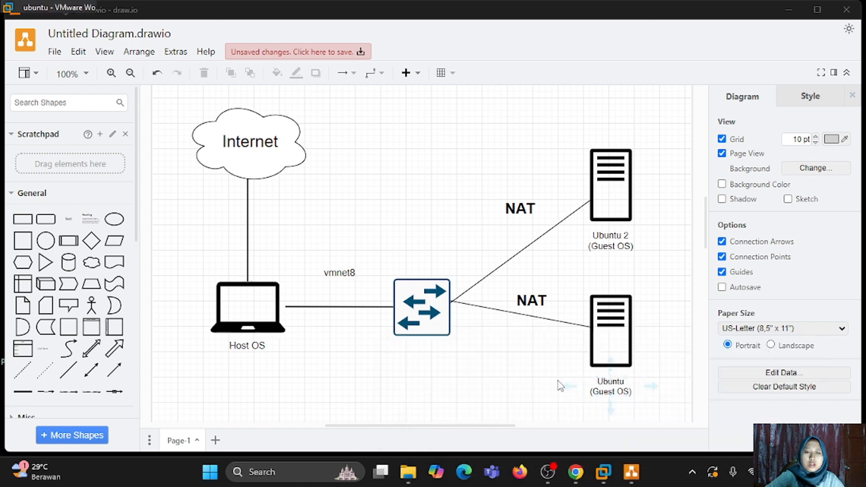
click(103, 86)
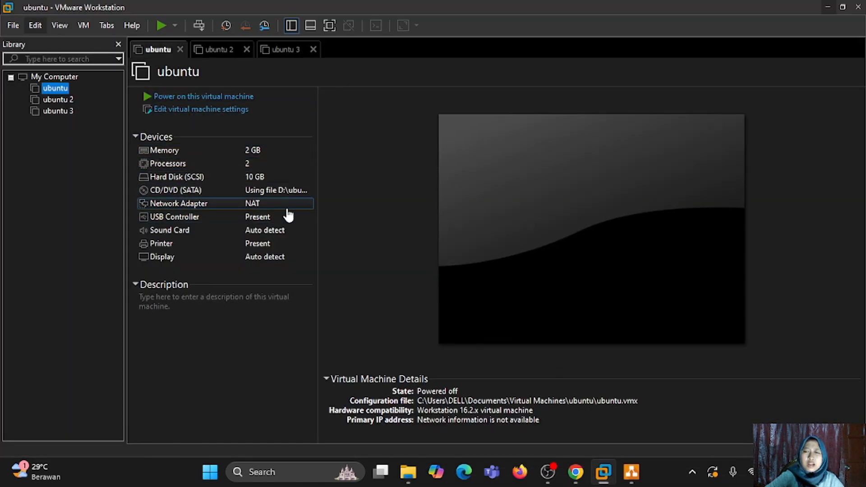
click(32, 26)
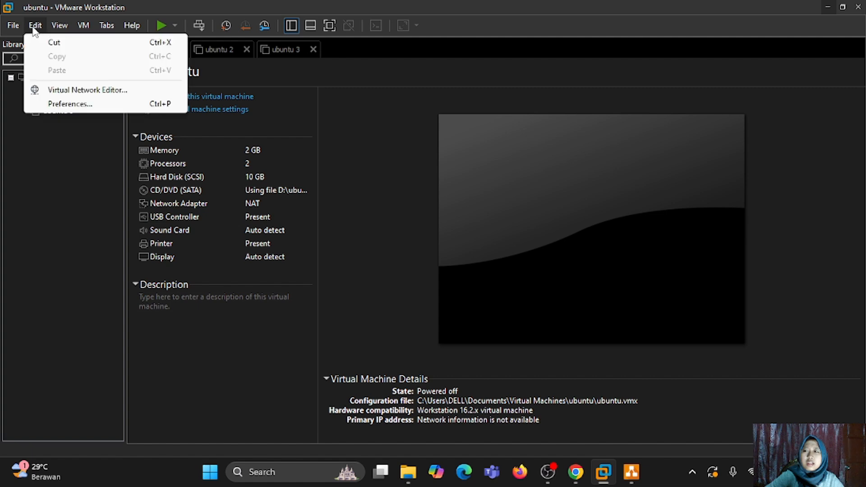
click(73, 88)
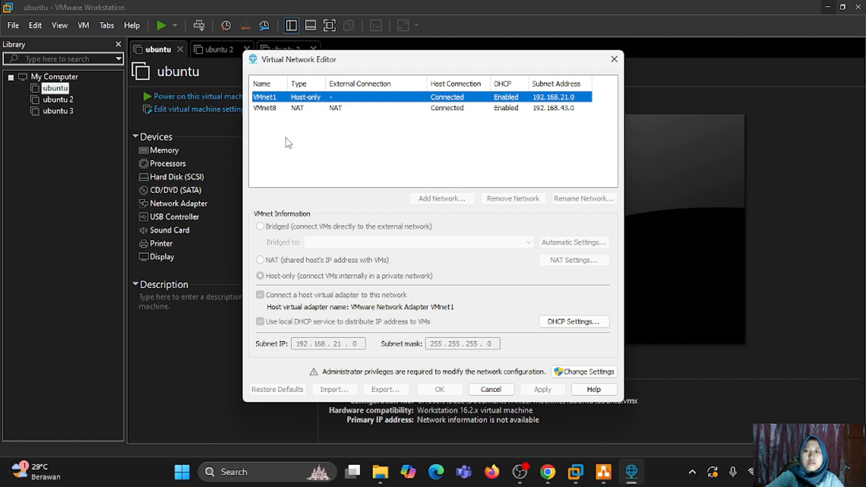
click(619, 65)
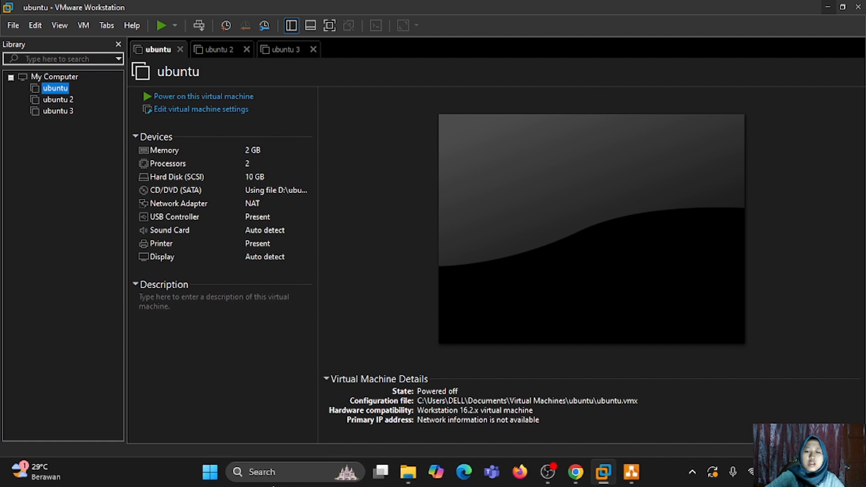
- View VMnet8's connection details in Control Panel: IPv4 192.168.43.1, mask 255.255.255.0
click(271, 472)
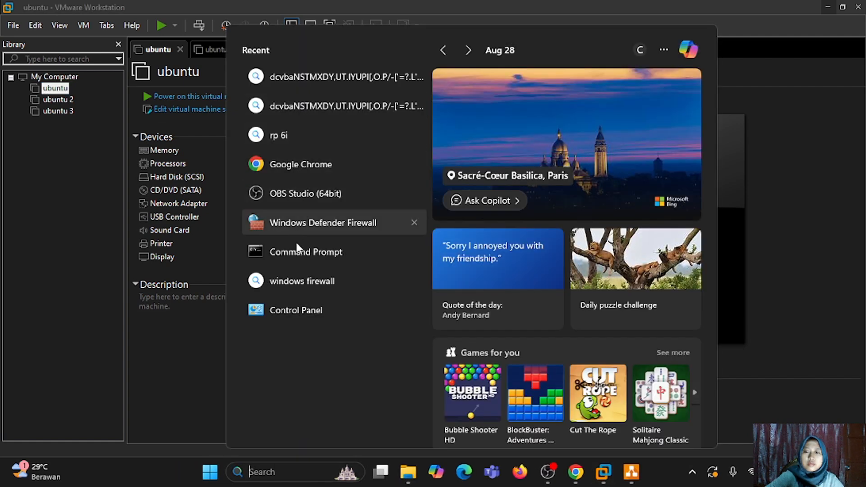
click(306, 315)
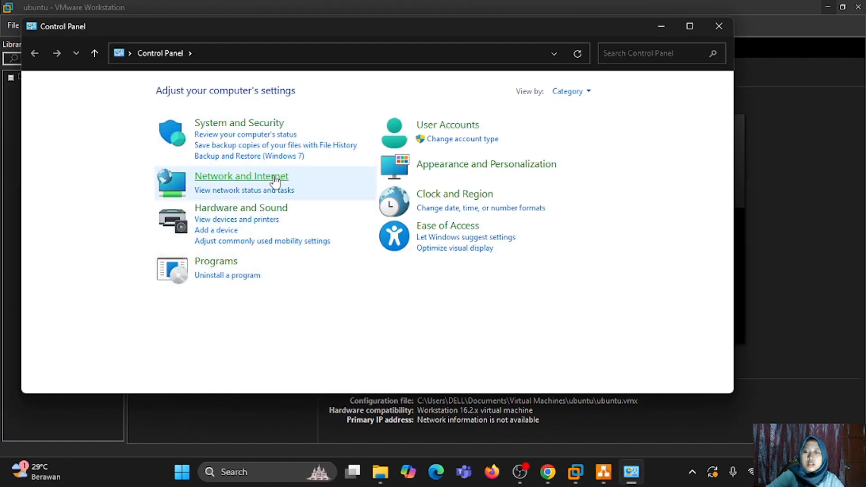
click(276, 177)
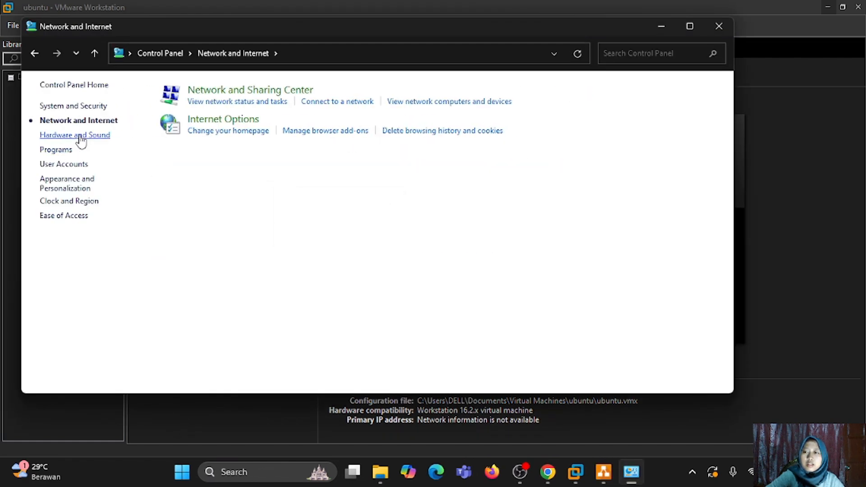
click(196, 91)
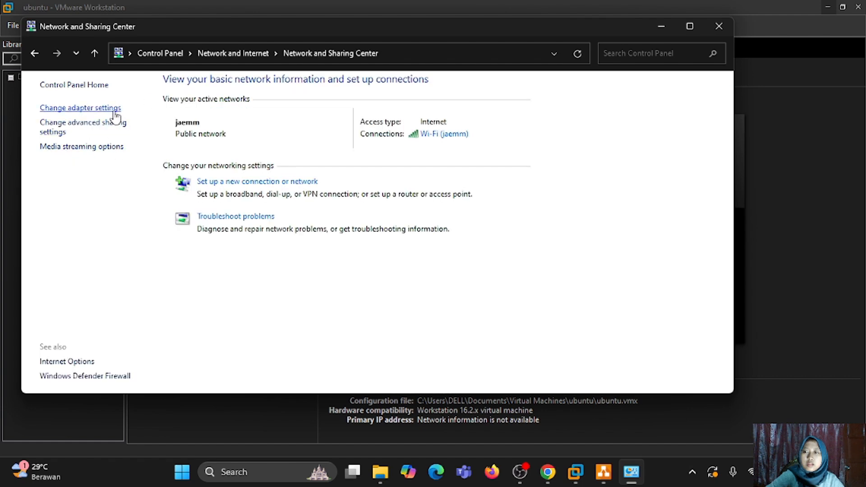
click(116, 110)
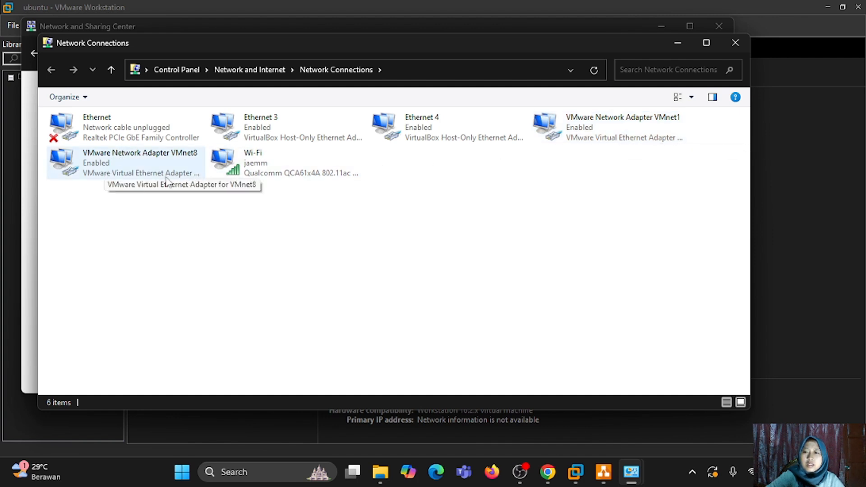
double_click(184, 160)
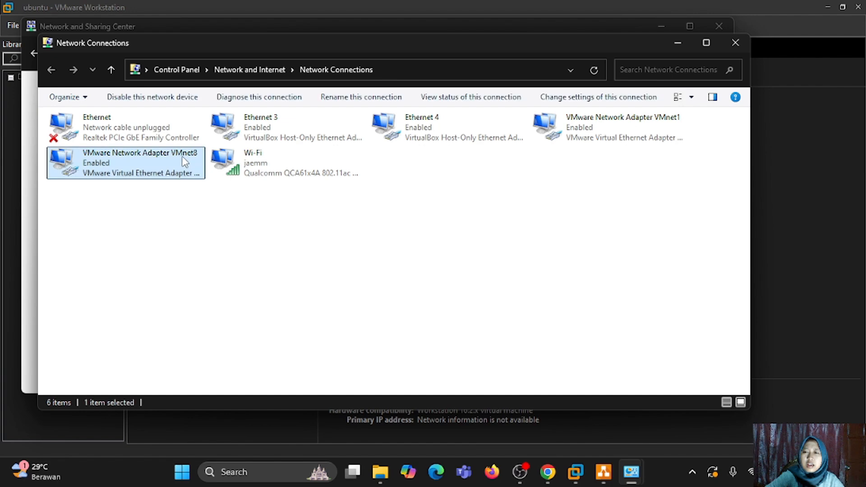
click(383, 230)
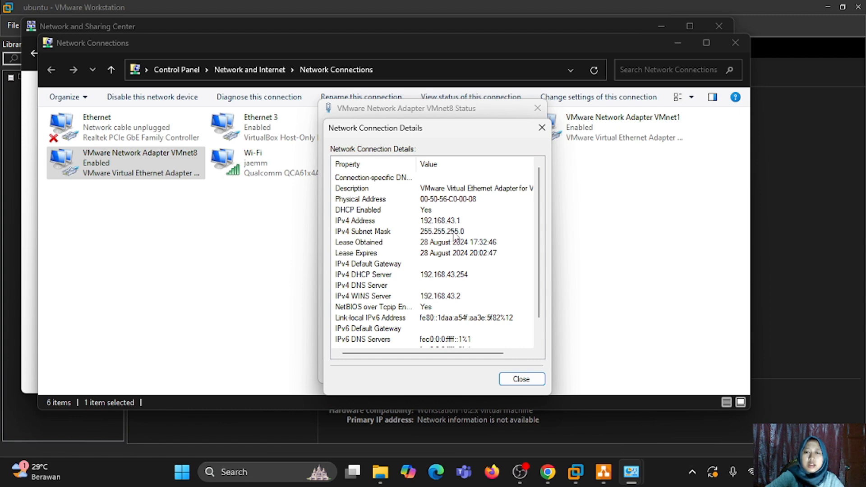
click(521, 380)
- Add a 192.168.43.1 text label just above the vmnet8 link in draw.io
click(518, 370)
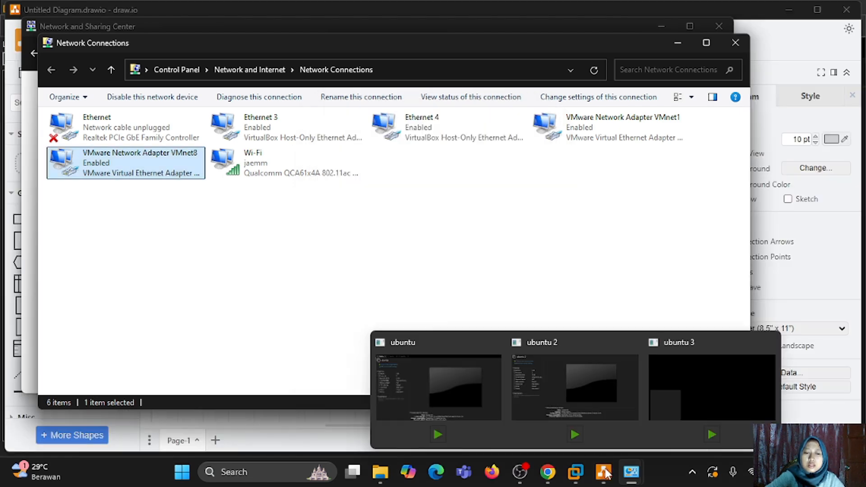
click(604, 472)
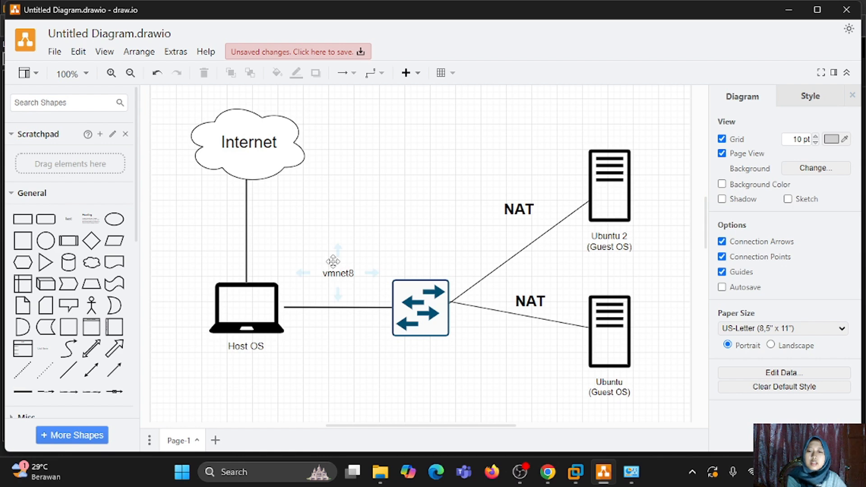
click(333, 255)
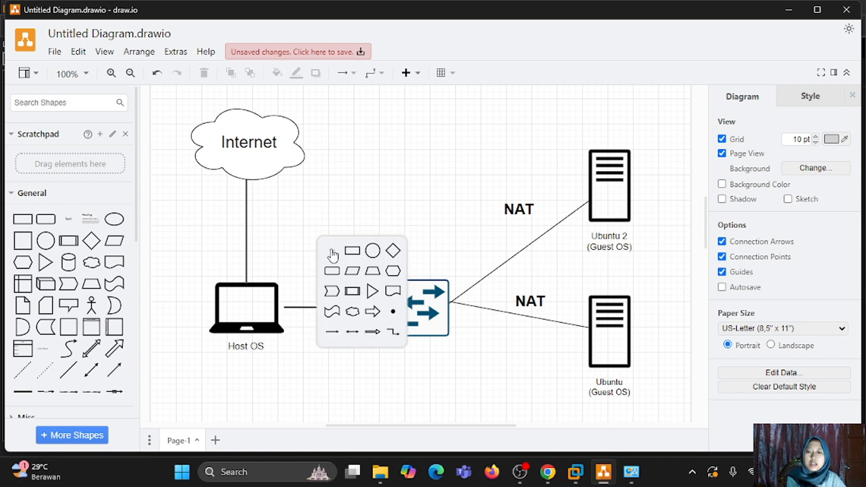
click(332, 254)
key(BackSpace)
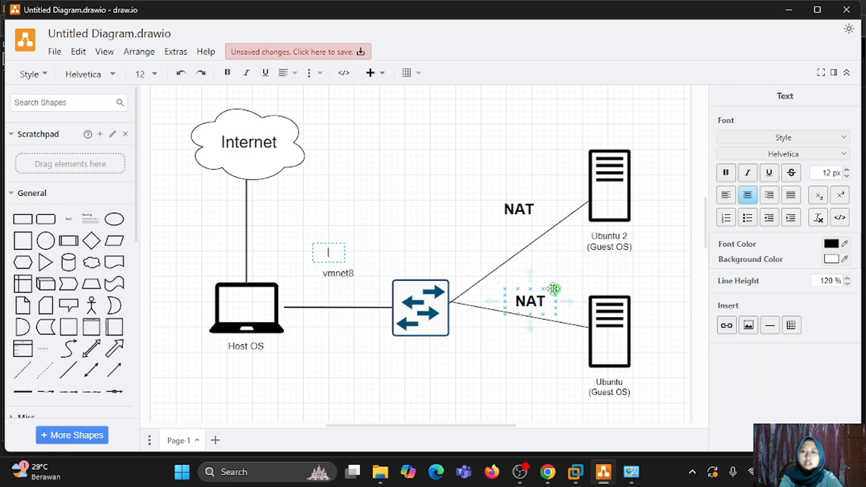
text(19)
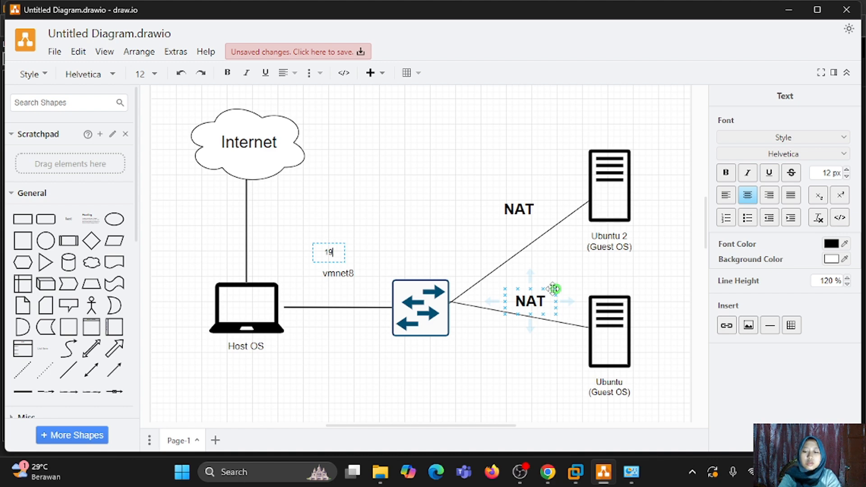
text(2.168)
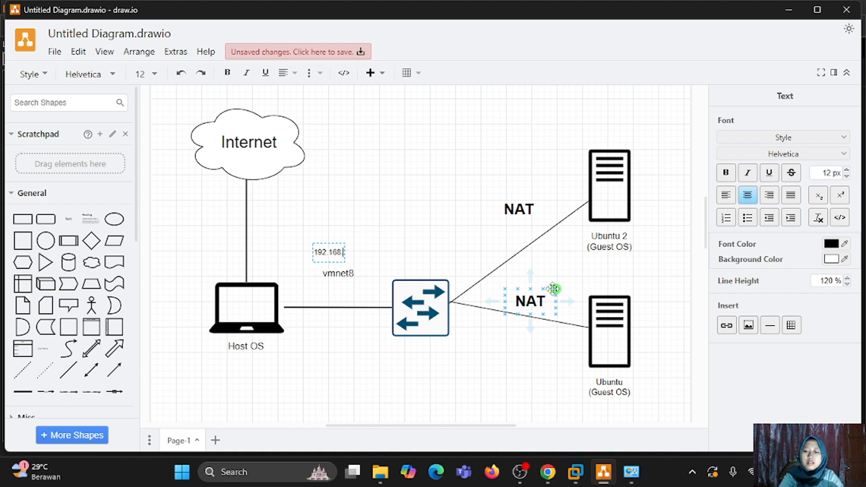
text(.43.1)
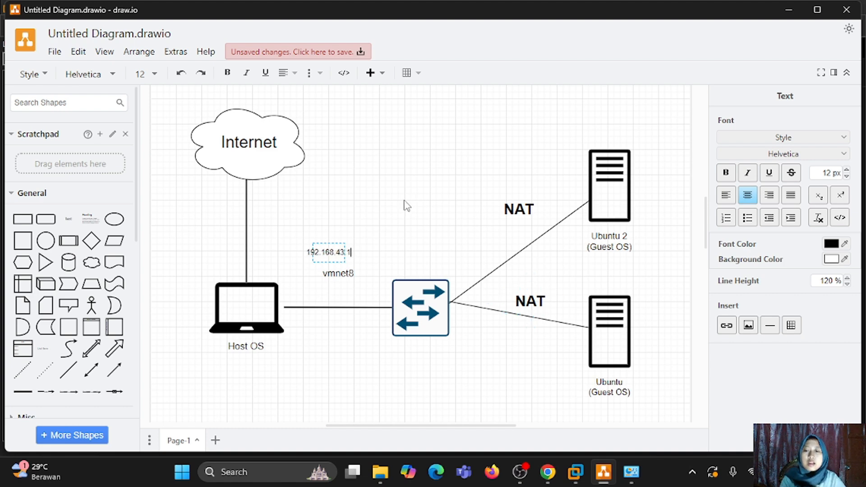
click(388, 243)
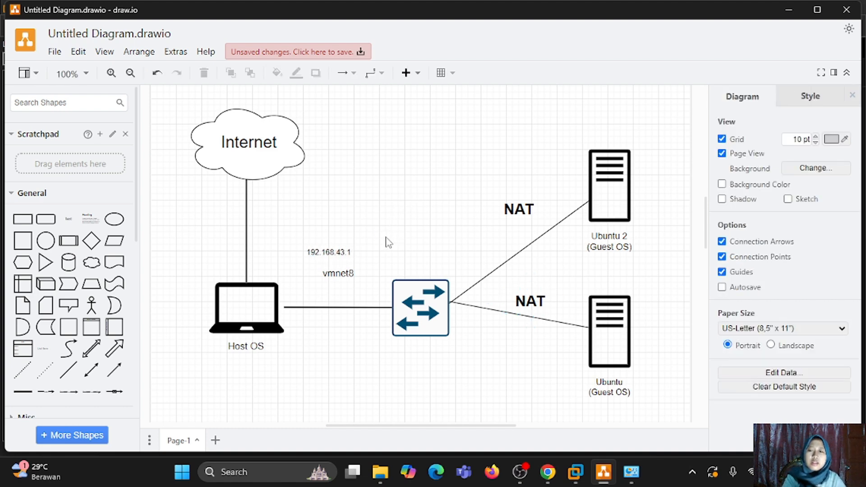
click(347, 254)
drag(348, 256, 358, 257)
click(482, 196)
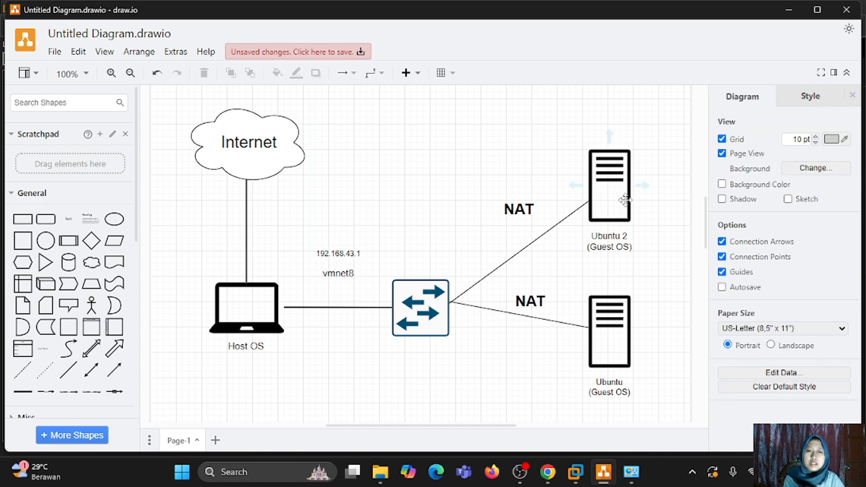
- Add a 192.168.43.x text label above the upper NAT link to Ubuntu 2
double_click(518, 180)
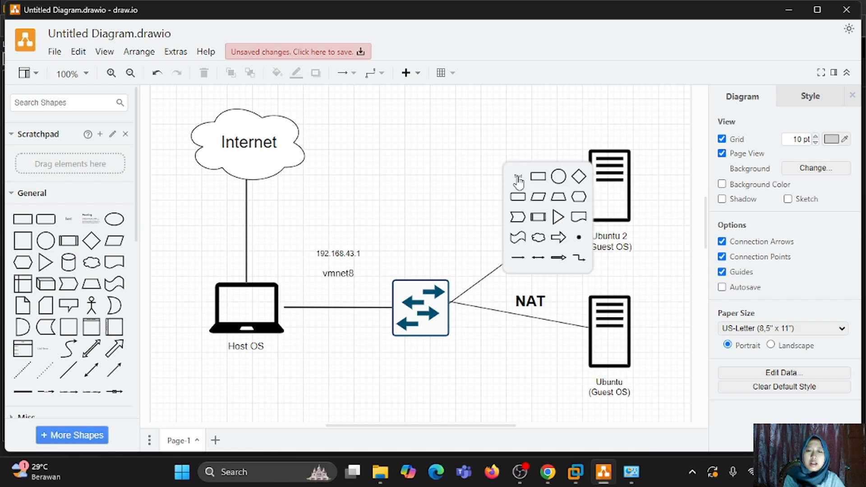
click(518, 180)
text(1)
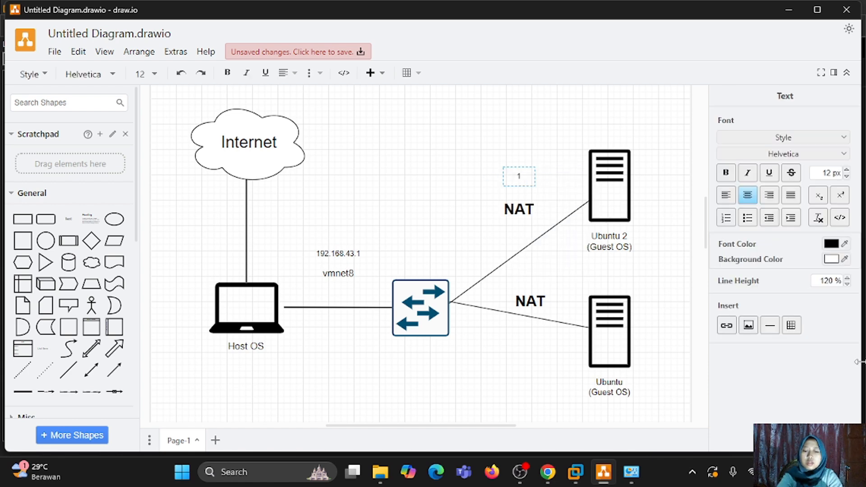
text(92.1)
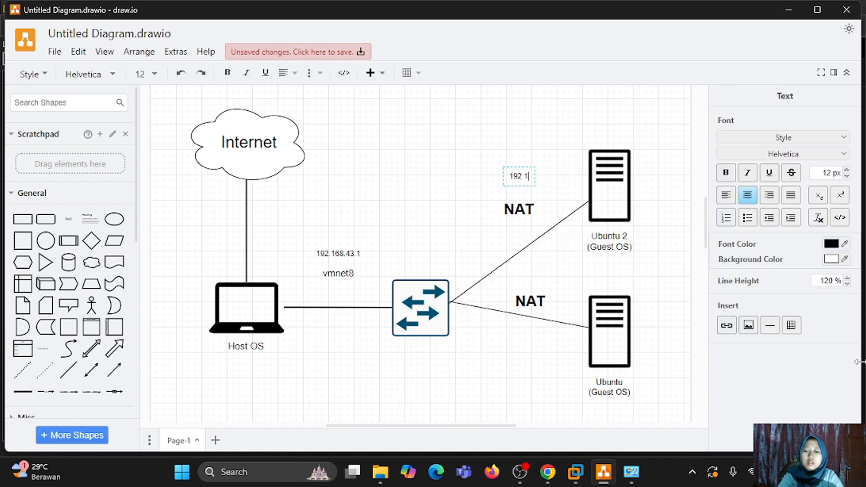
text(68)
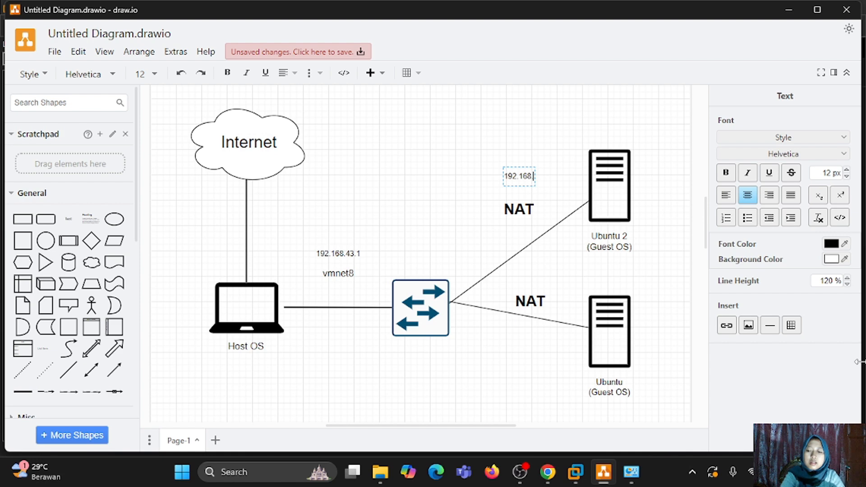
text(.43)
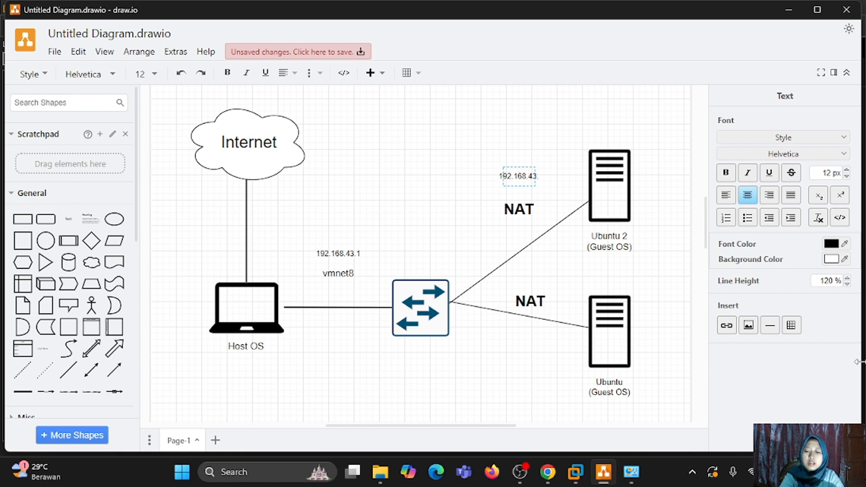
text(.x)
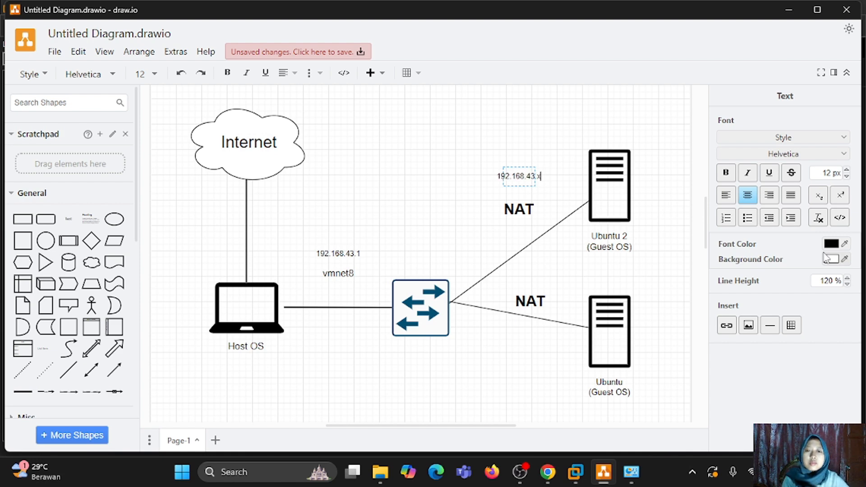
click(476, 255)
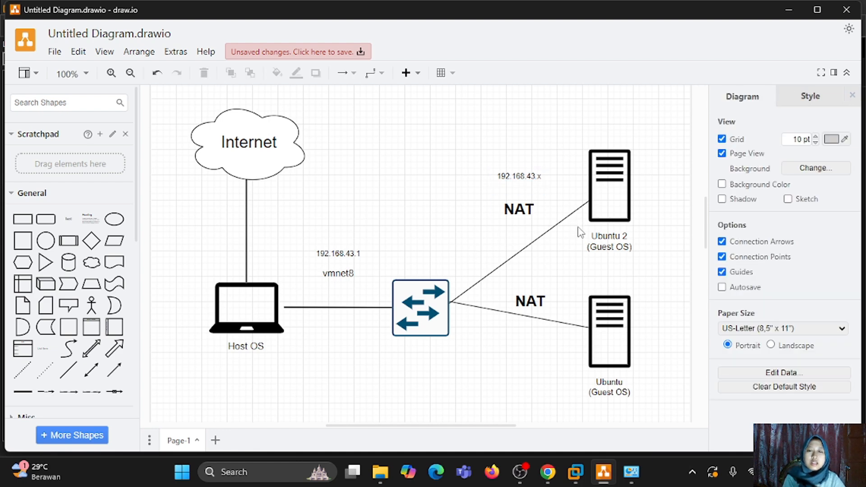
click(535, 194)
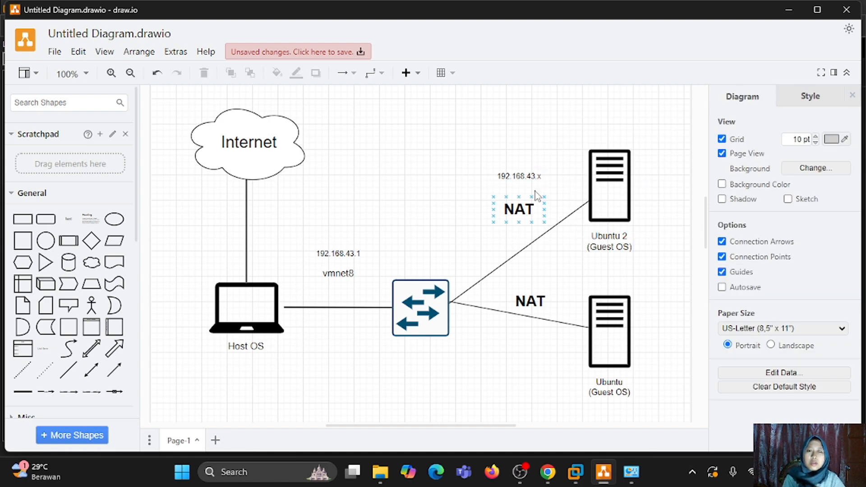
click(535, 192)
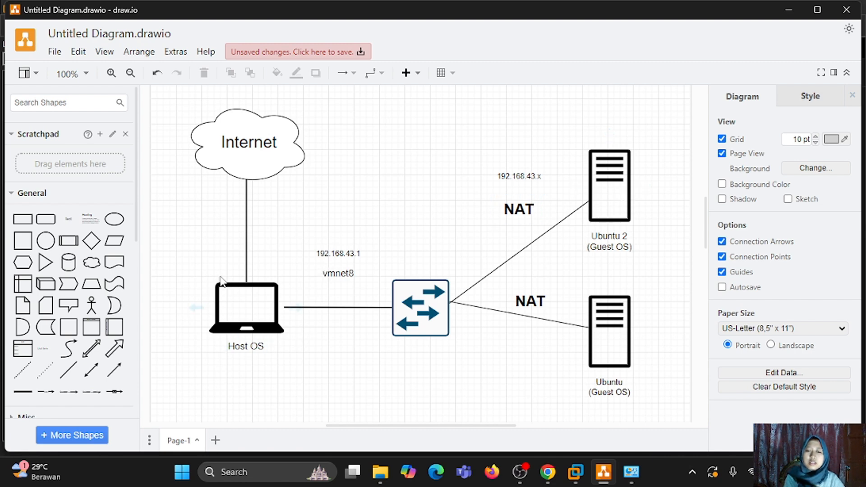
- Power on the ubuntu VM and dismiss the side-channel mitigations hint
click(786, 10)
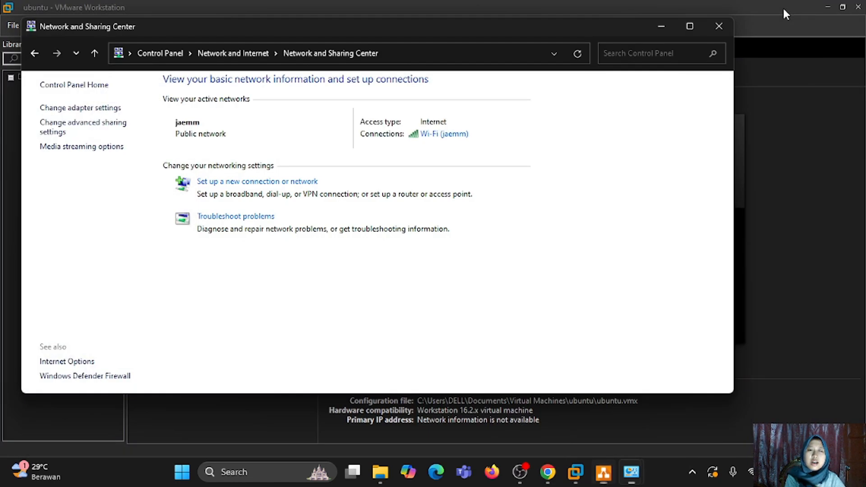
click(663, 28)
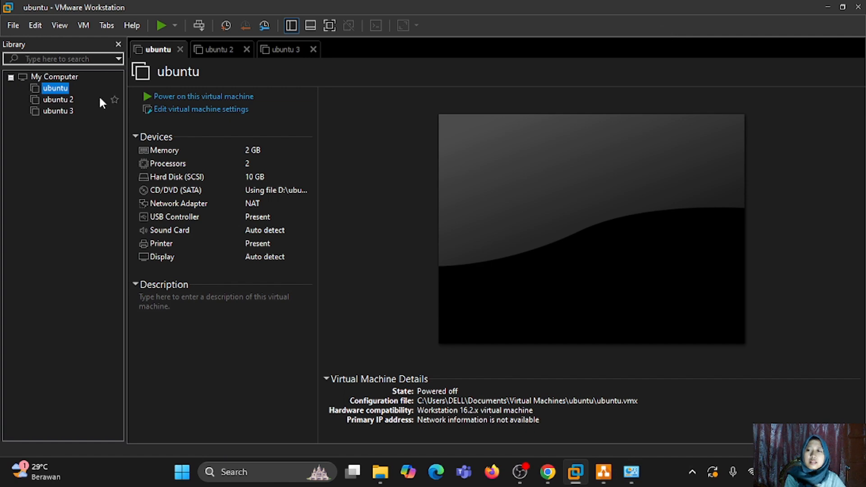
click(173, 97)
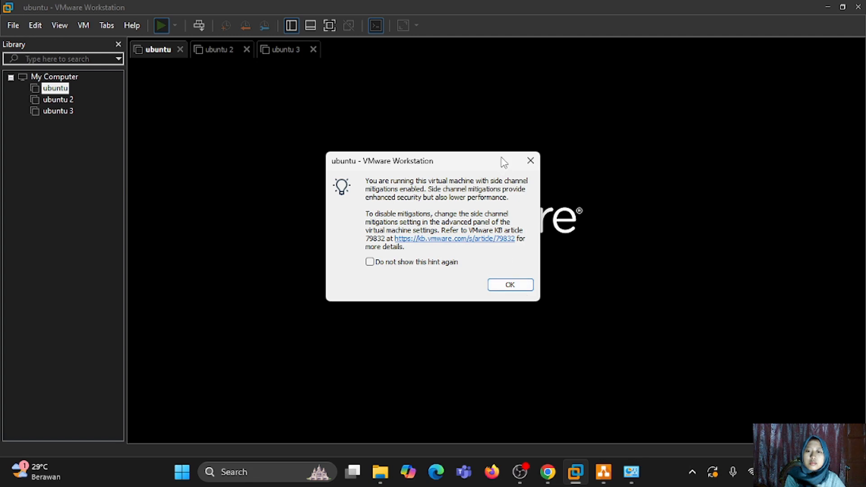
click(525, 162)
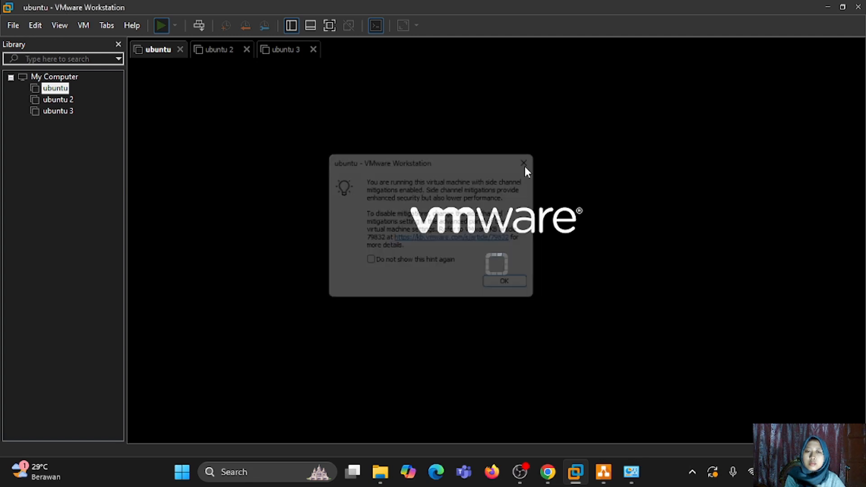
click(792, 248)
- Log in with the username and run 'ip a', showing ens33 at 192.168.43.130, then select ubuntu 2
key(Return)
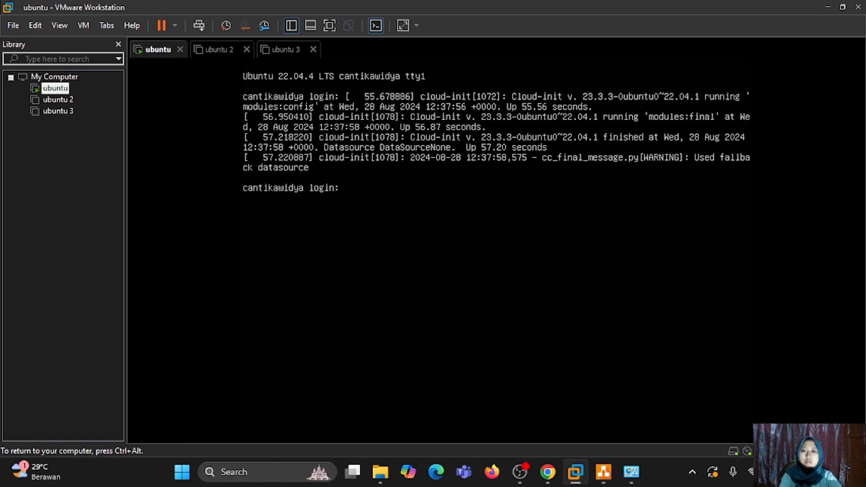
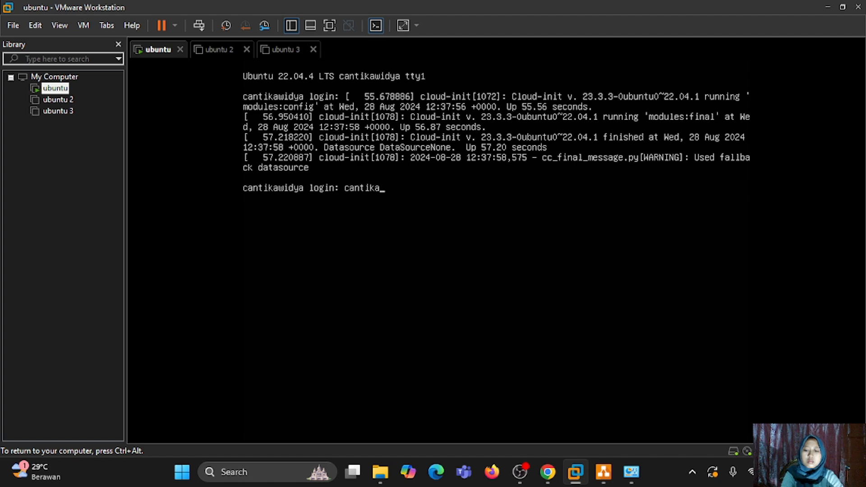
key(Return)
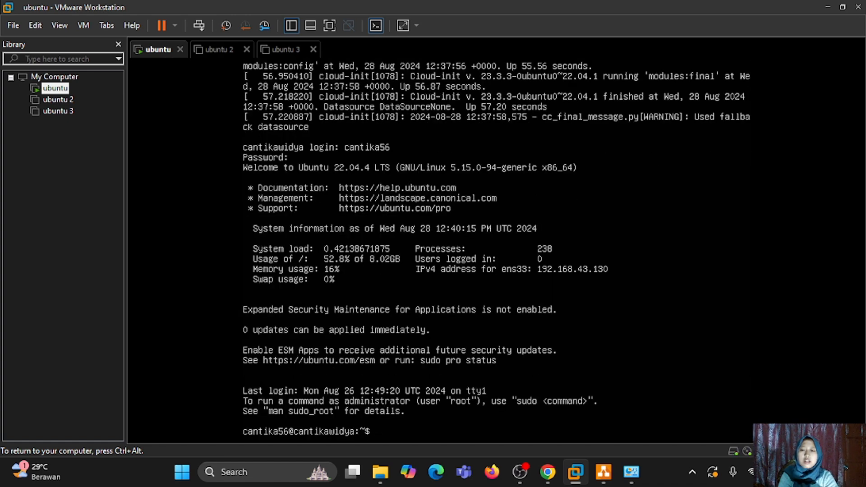
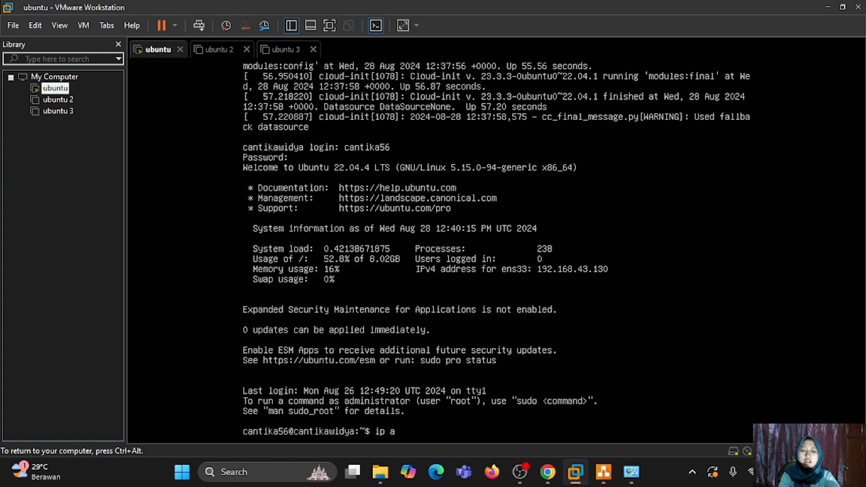
key(Return)
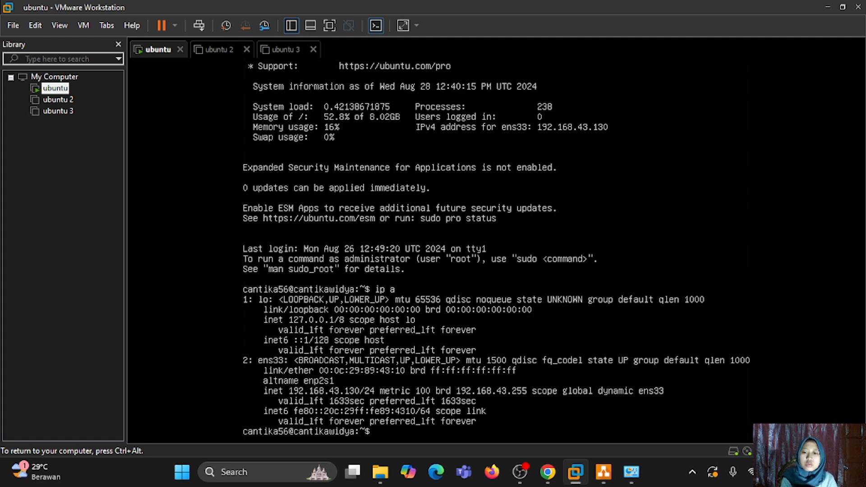
key(ctrl+alt)
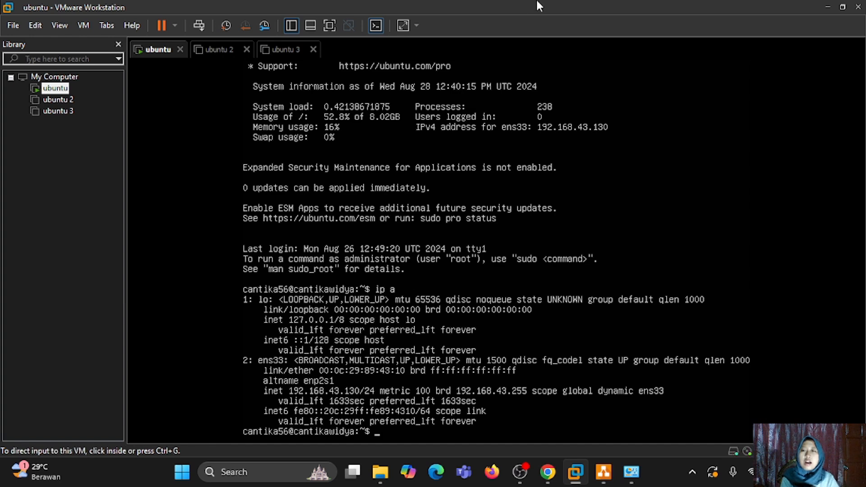
click(70, 100)
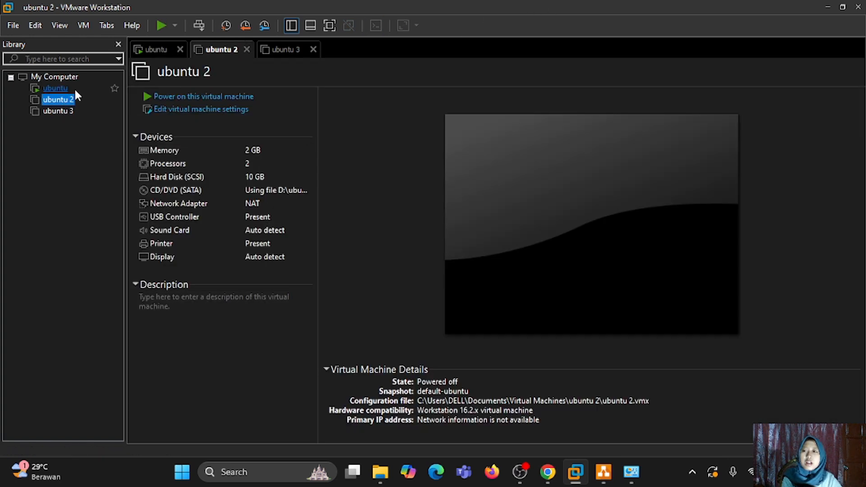
- Power on ubuntu 2, log in, and run 'ip a' showing ens33 at 192.168.43.131
click(213, 98)
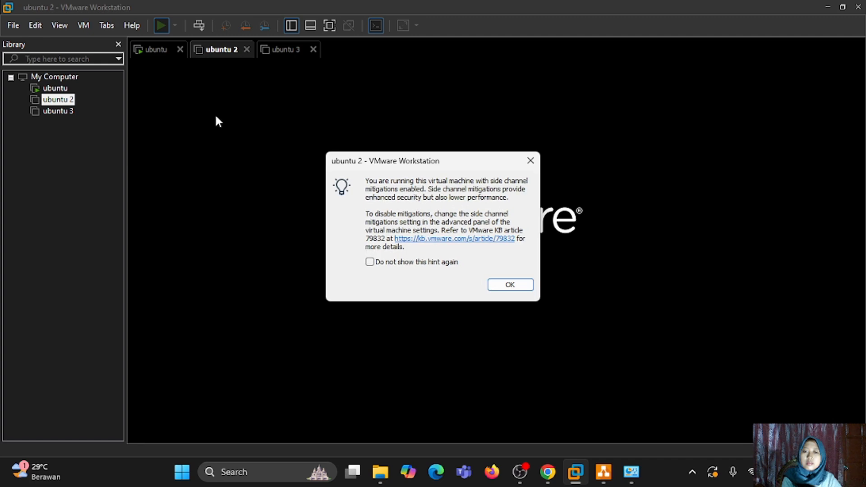
click(530, 160)
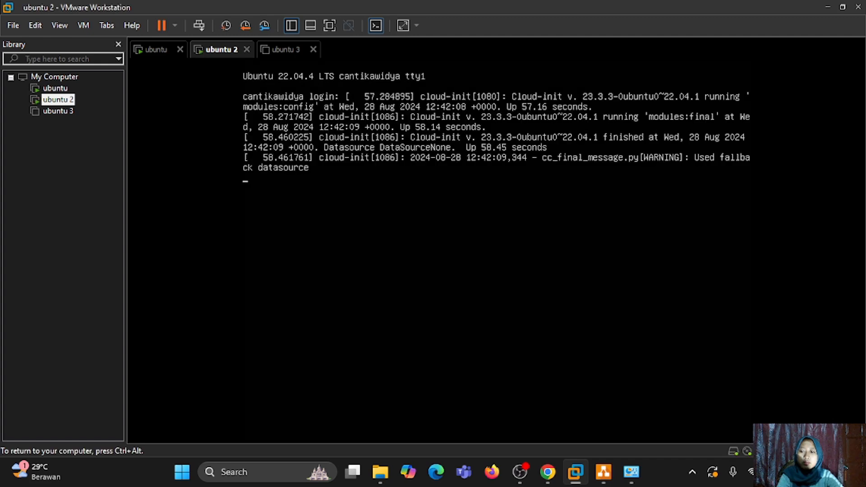
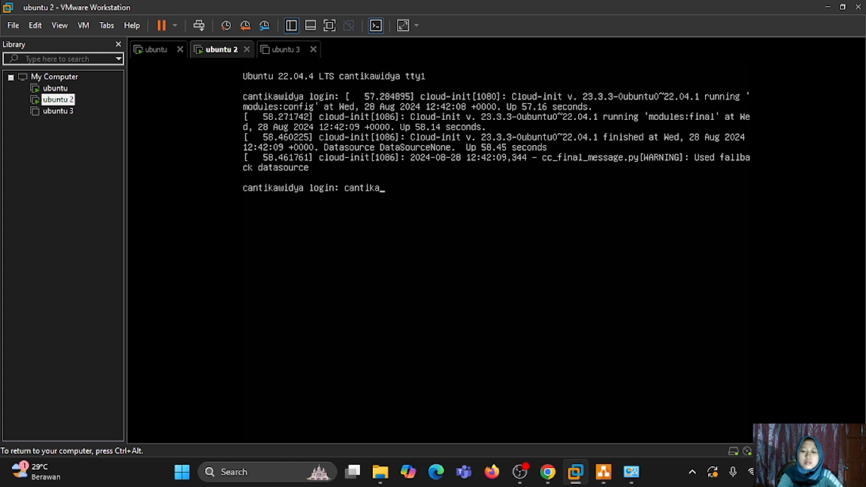
key(Return)
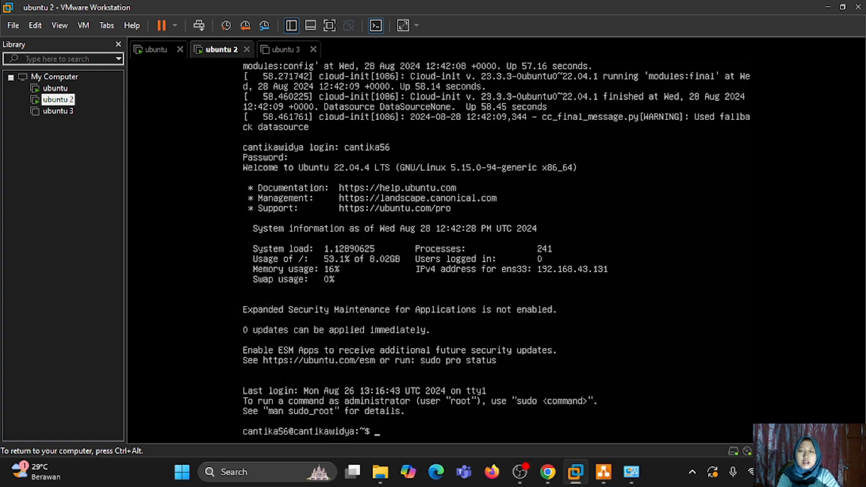
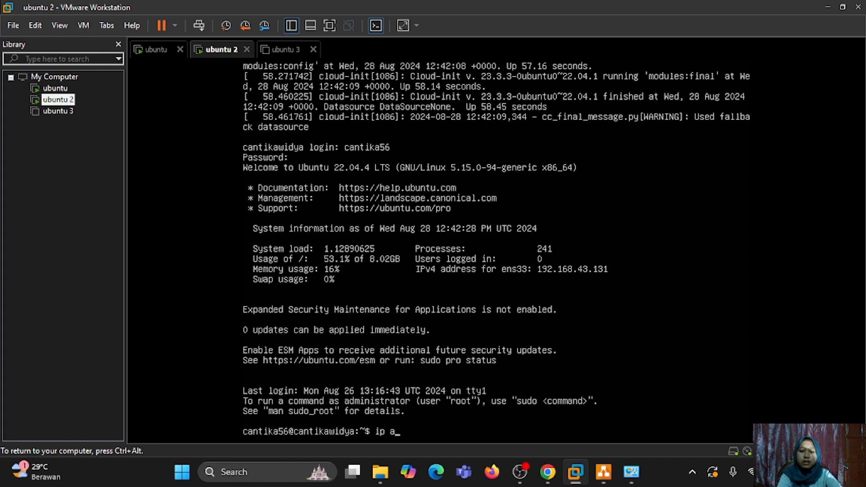
key(Return)
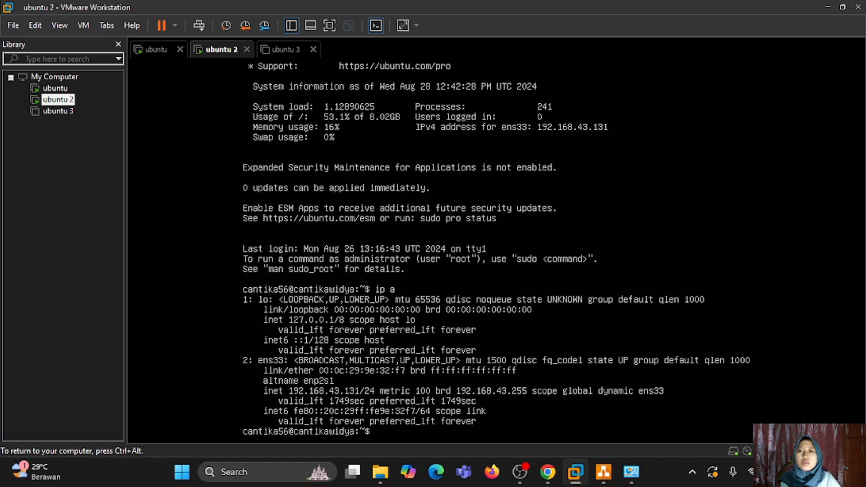
click(159, 52)
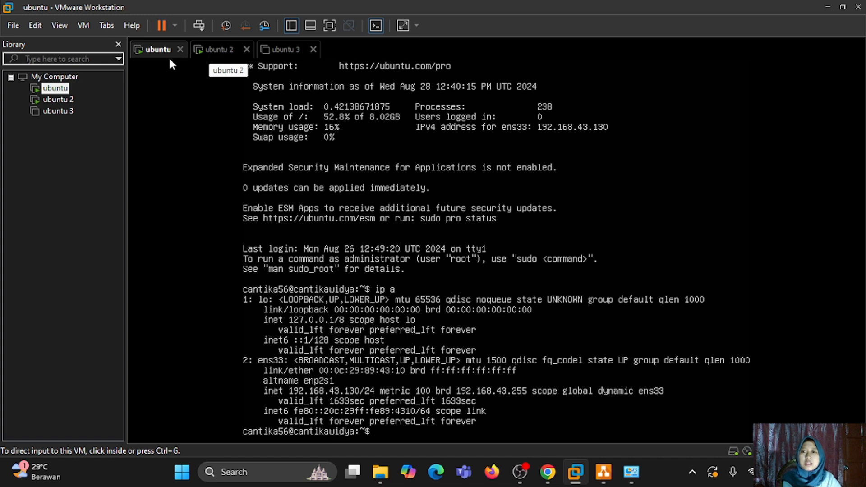
click(217, 50)
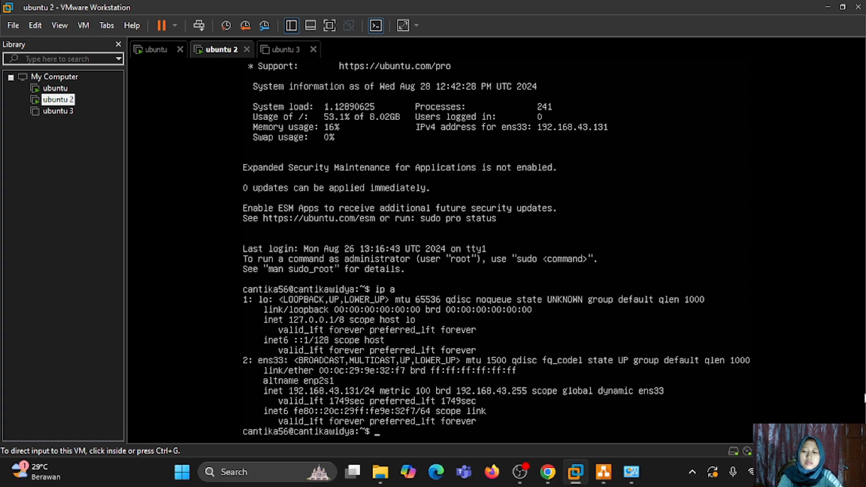
- Release ubuntu 2's ens33 lease with 'sudo dhclient -r ens33', entering the password
click(498, 254)
text(sudo)
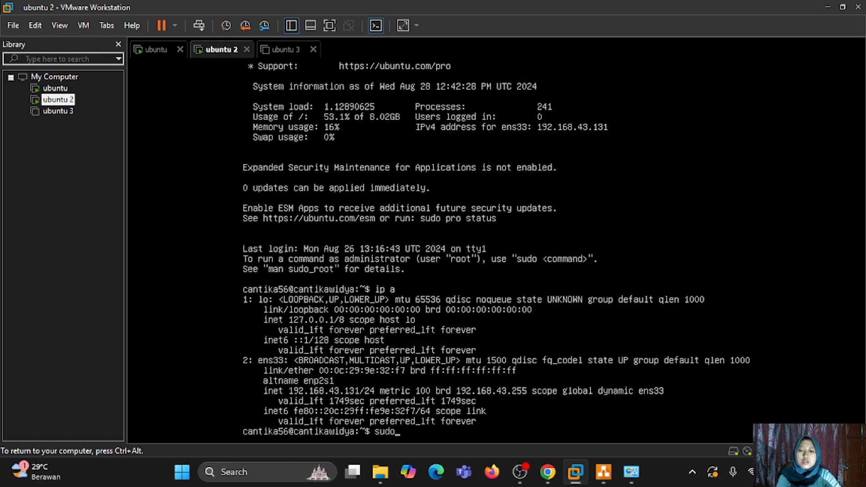
text( dhclient )
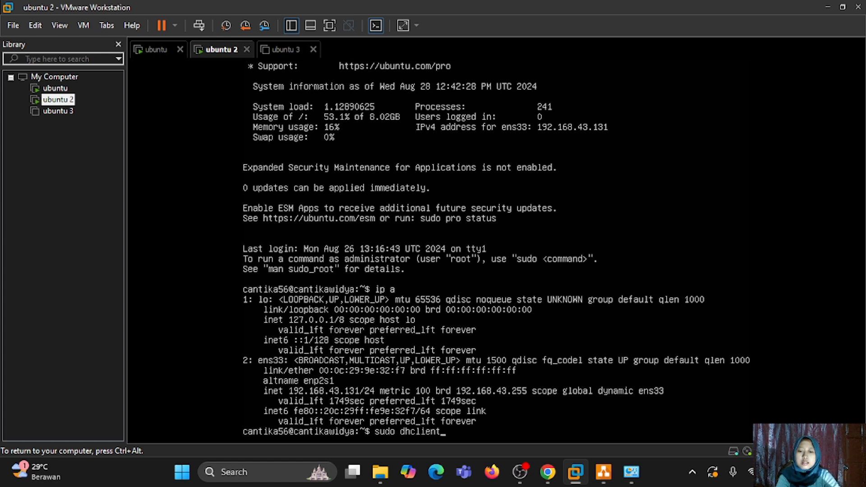
text(-r)
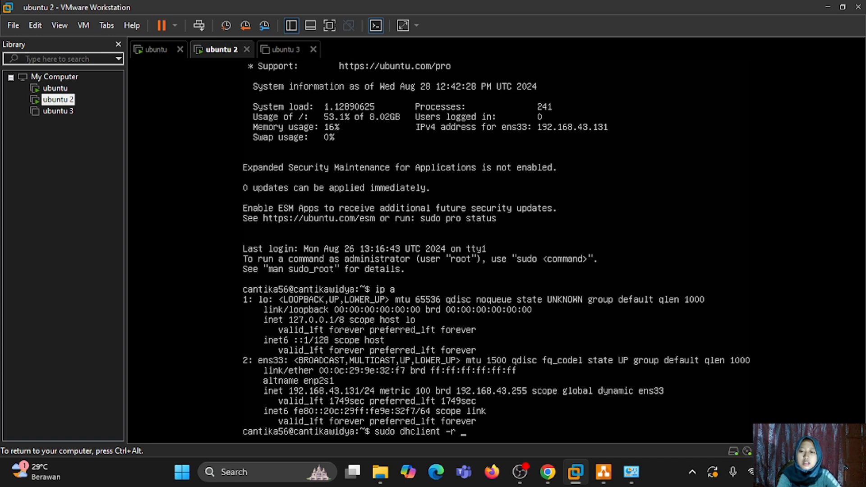
text( en)
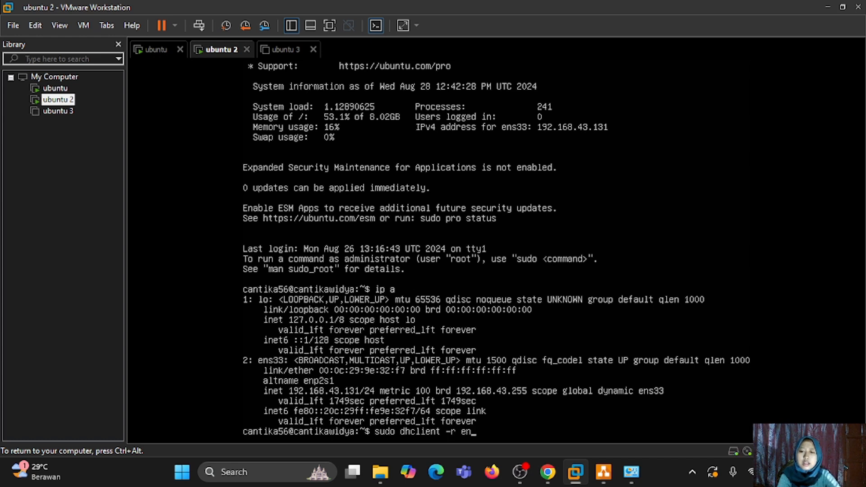
text(s33)
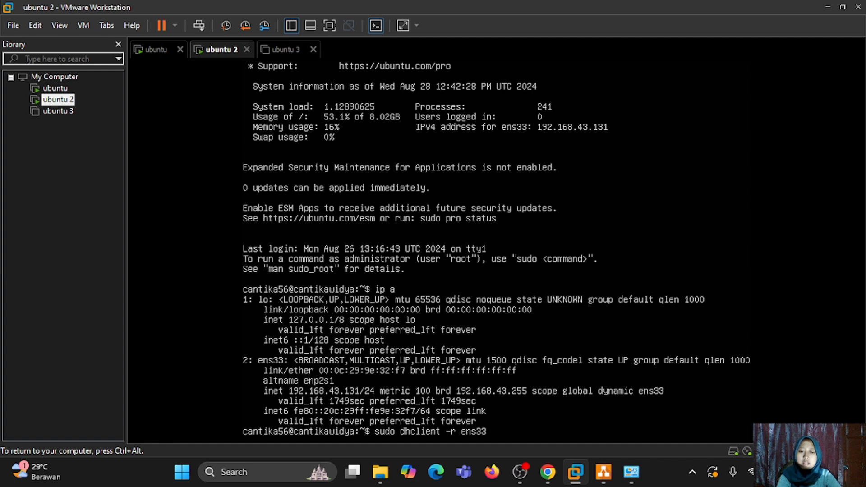
key(Return)
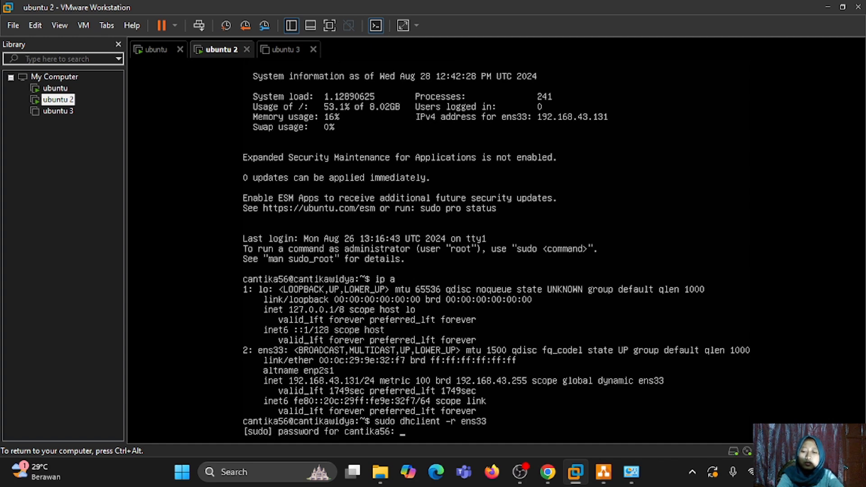
key(Return)
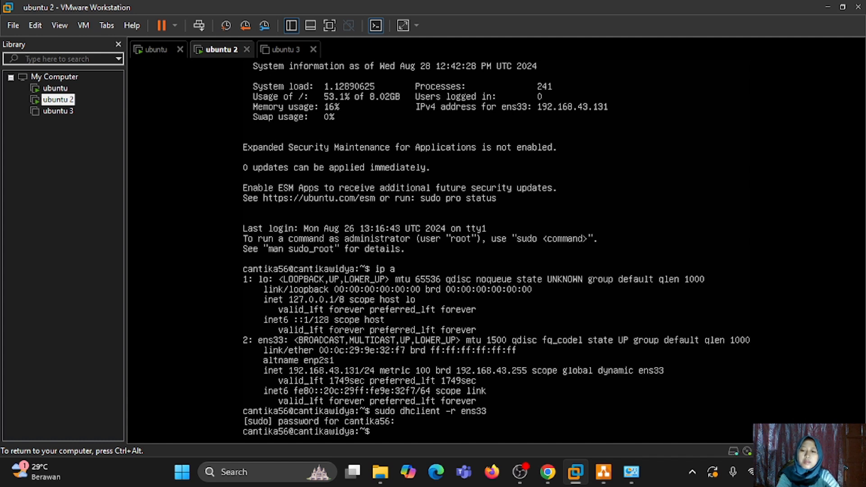
- Renew with 'sudo dhclient ens33', confirm 192.168.43.132 via 'ip a', then run 'sudo su'
text(sudo )
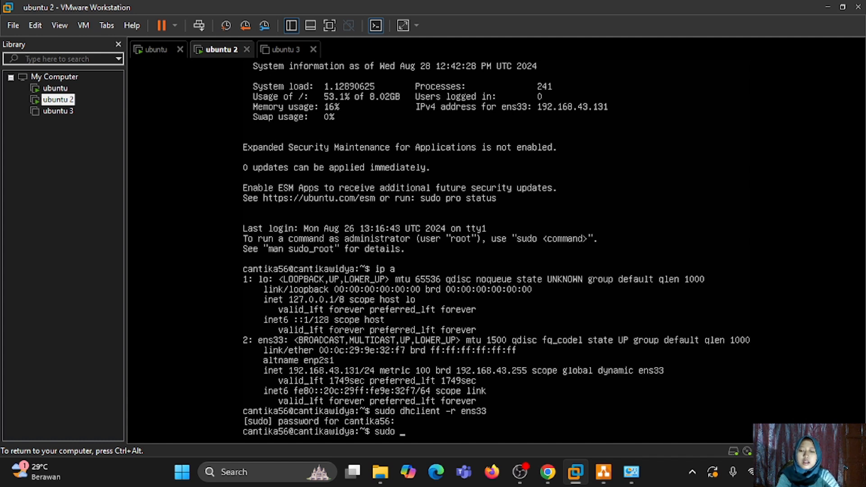
text(dhclie)
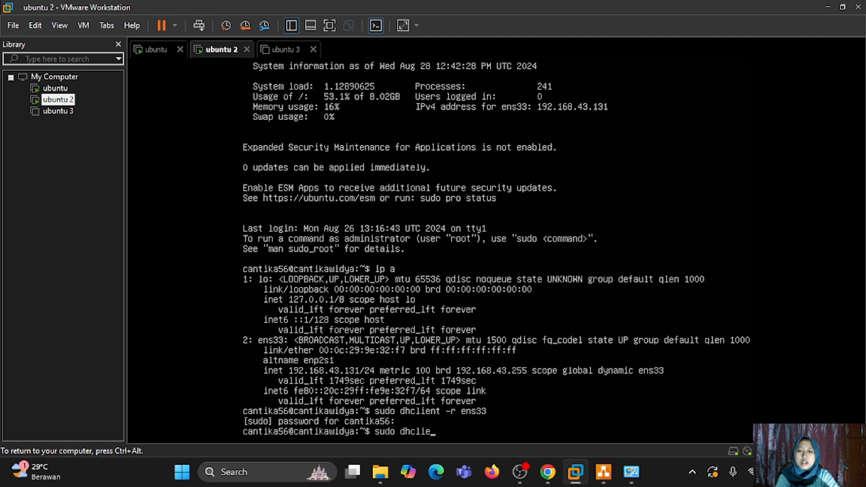
text(nt)
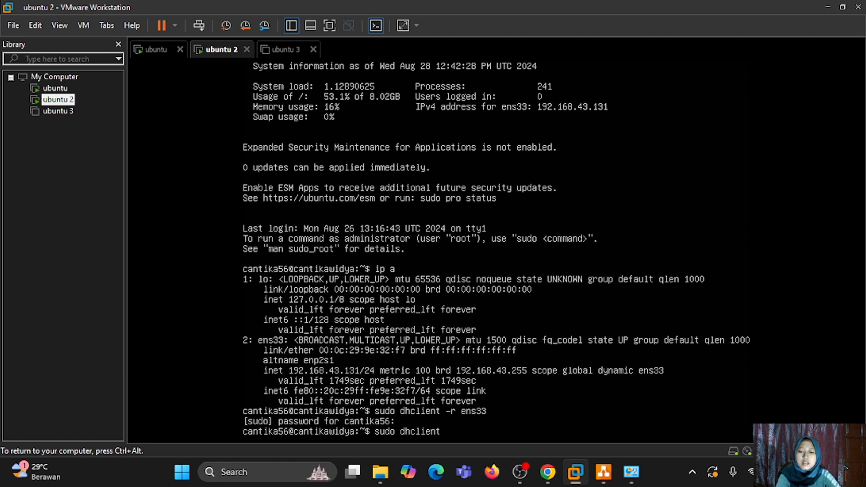
text( ens33)
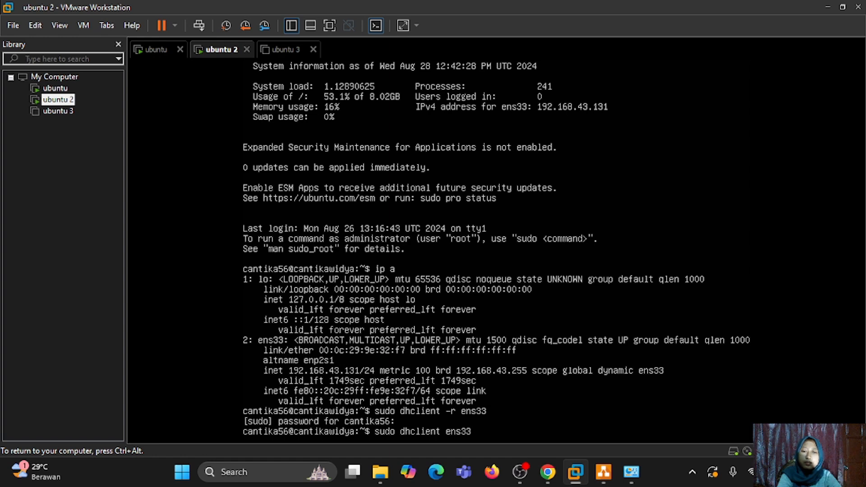
key(Return)
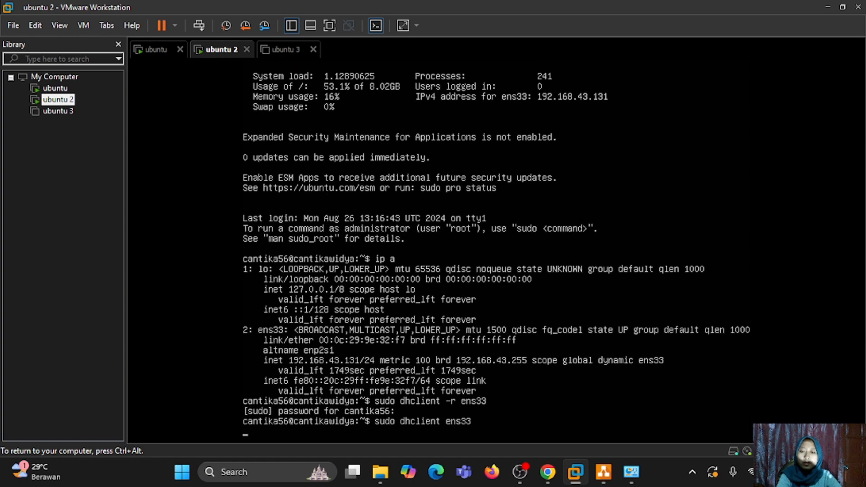
key(Return)
text(\)
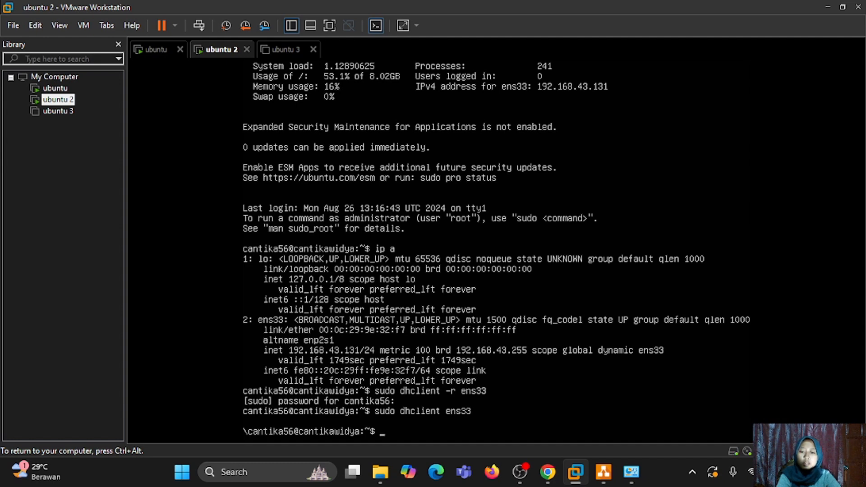
text(ip)
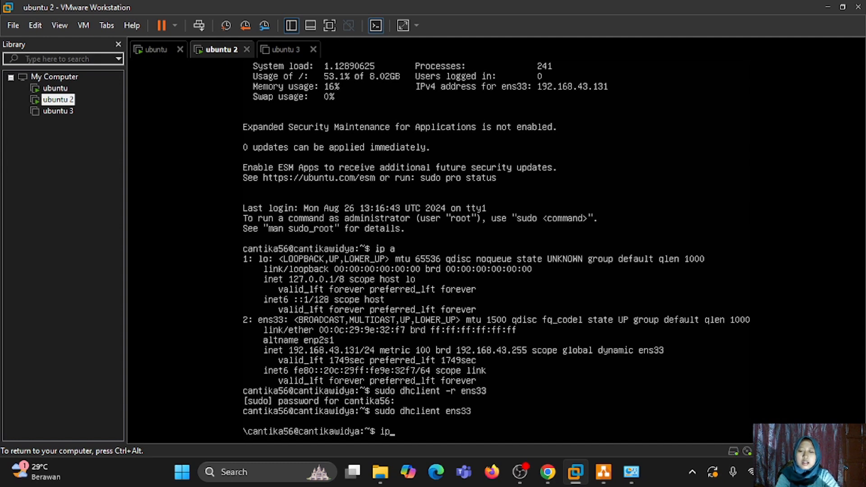
text( a)
key(Return)
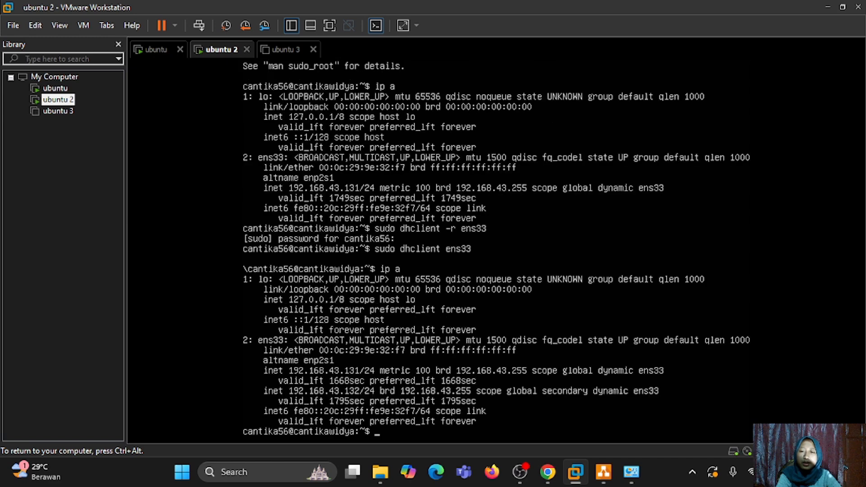
text(sudo su)
key(Return)
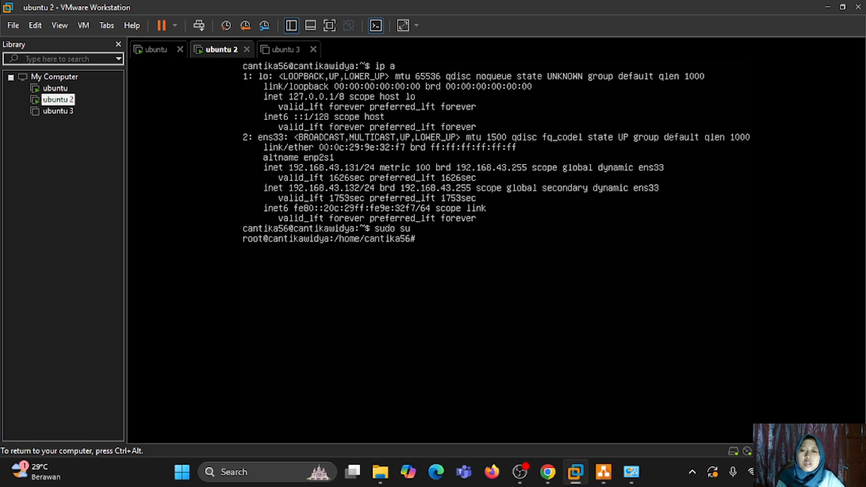
- Run netplan apply and ip a on ubuntu 2, showing ens33 with only 192.168.43.132/24
text(net)
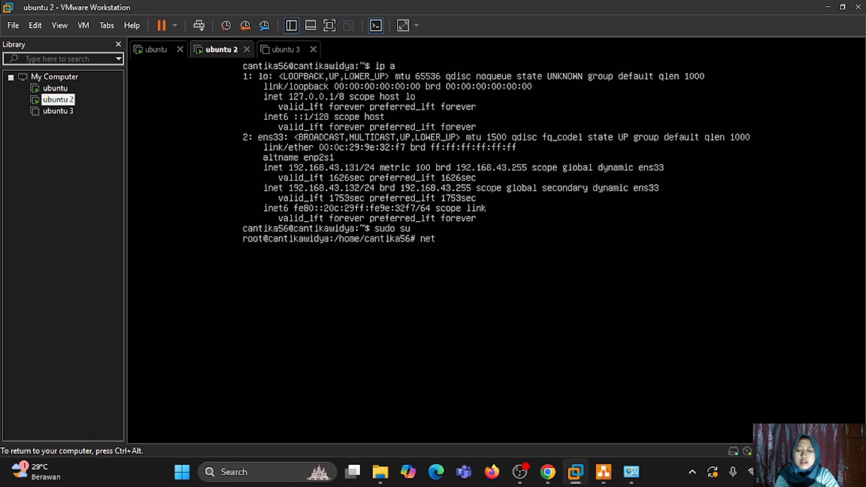
text(plan app)
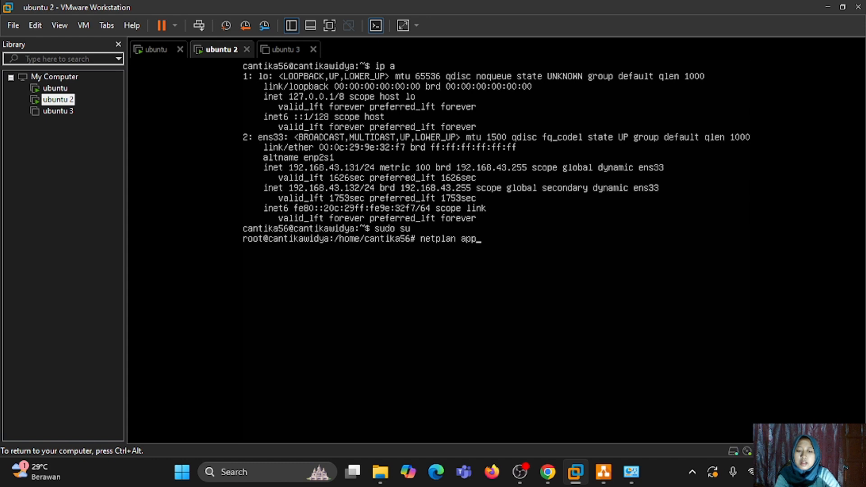
text(ly)
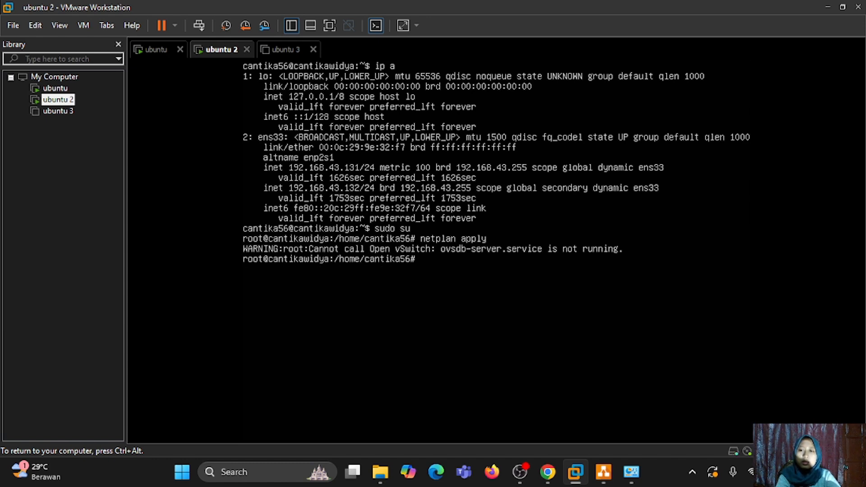
text(ip a)
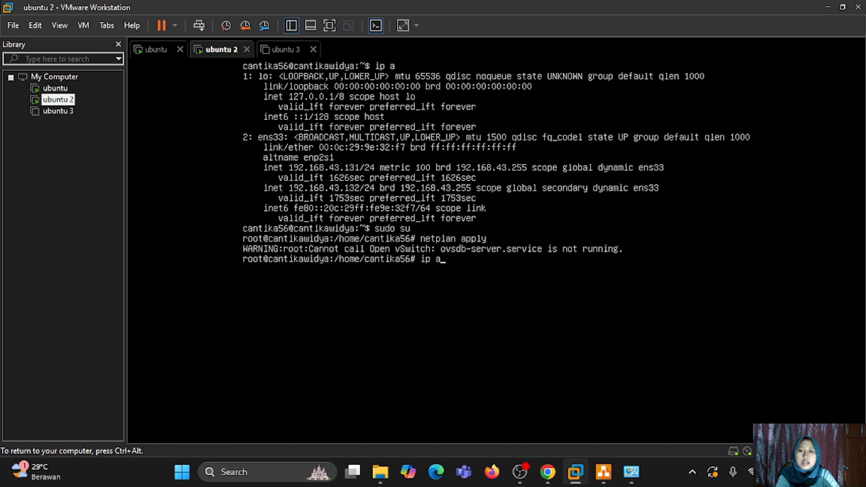
key(Return)
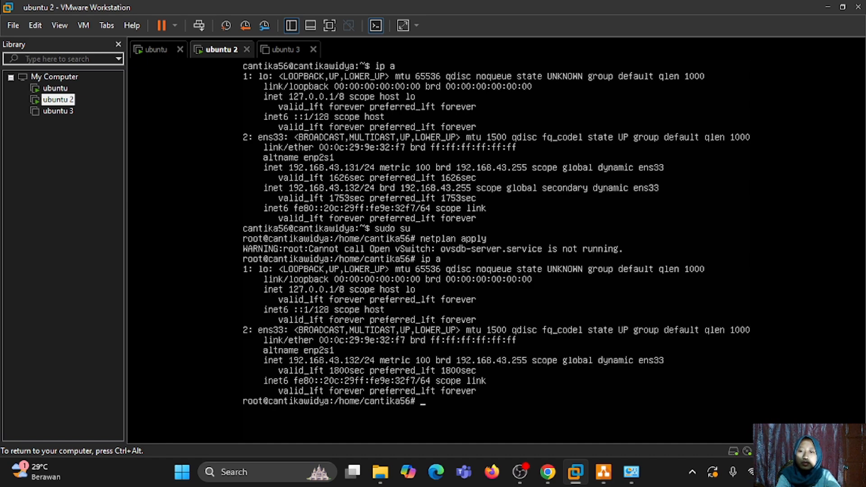
key(ctrl+alt)
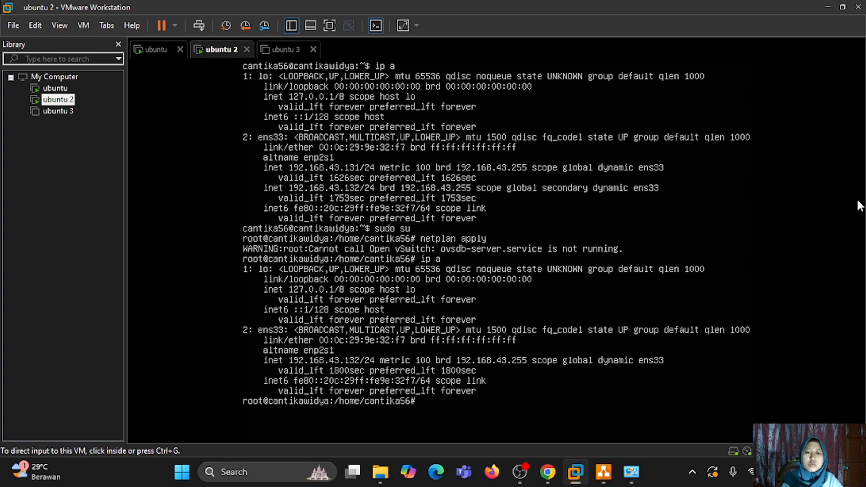
- Ping google.com from the ubuntu VM and stop it to show the statistics
click(153, 50)
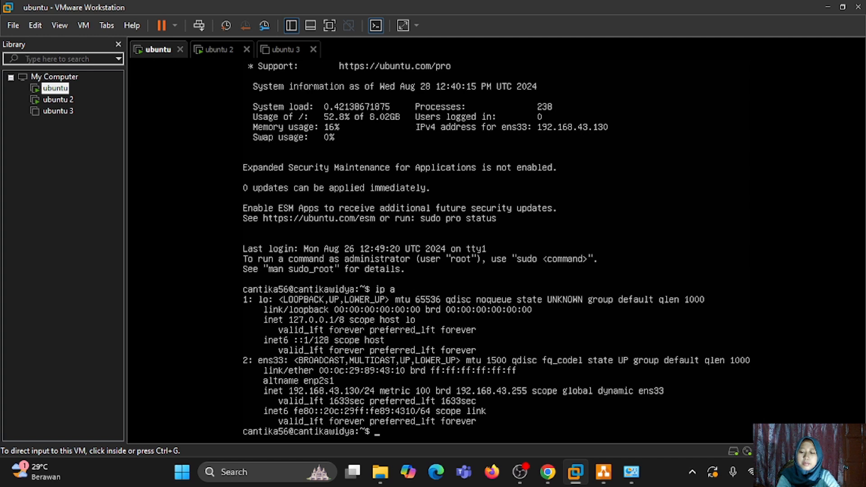
key(ctrl+g)
text(pi)
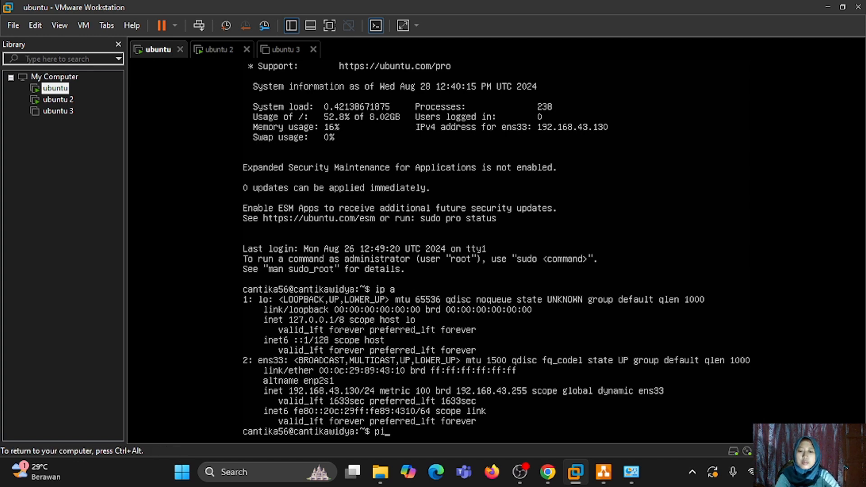
text(ng goo)
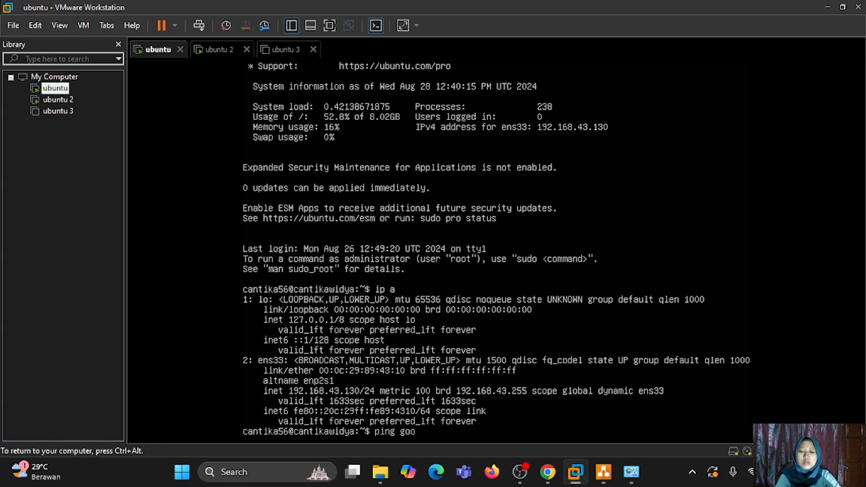
text(gle.com)
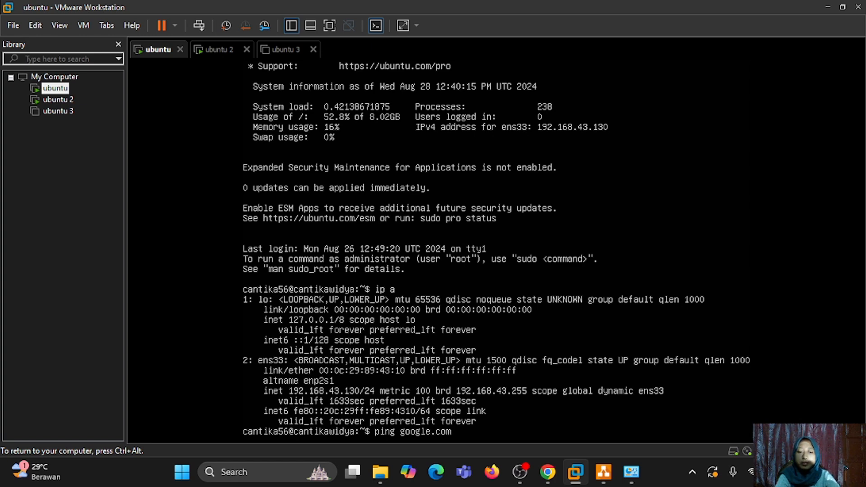
key(Return)
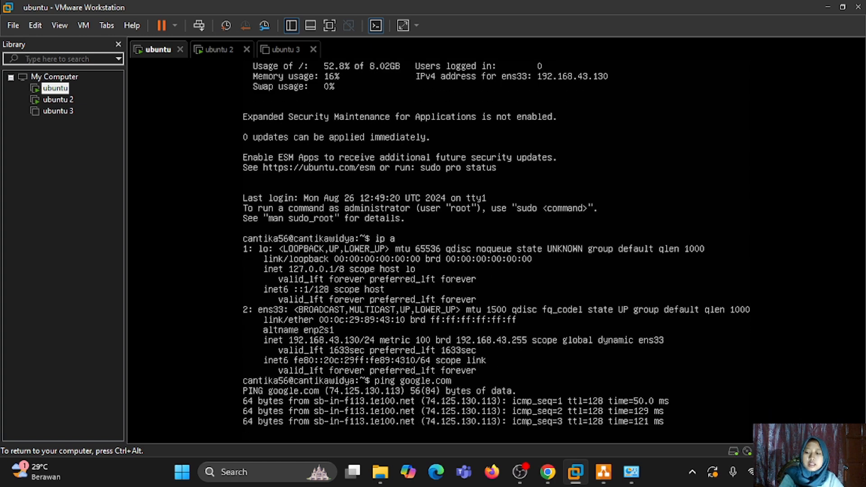
key(ctrl+c)
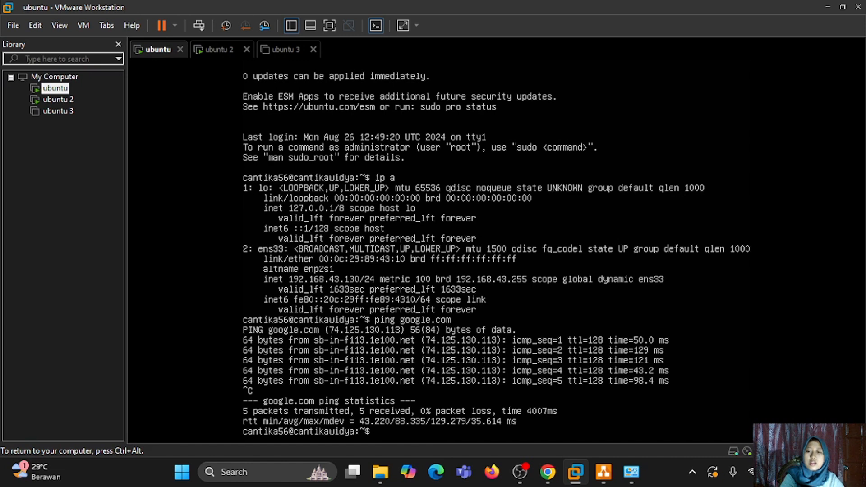
key(ctrl+alt)
- Ping gogle.com from ubuntu 2, confirming 4 packets sent, 4 received, 0% loss
click(213, 51)
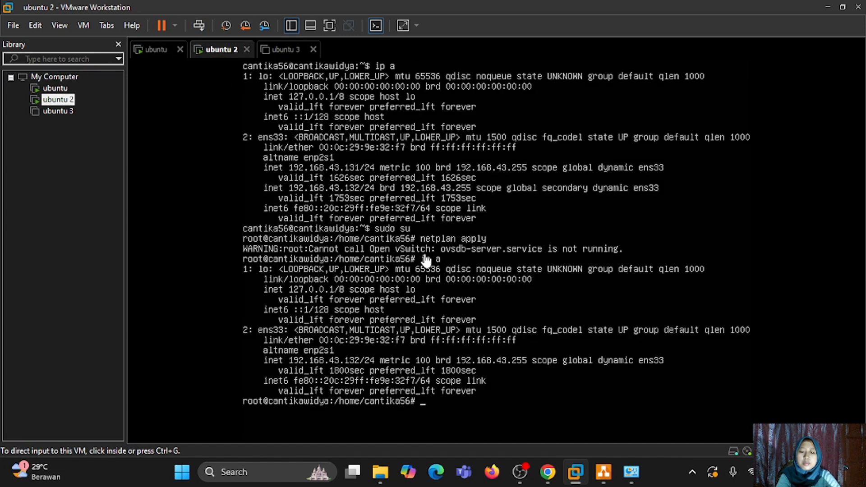
click(426, 260)
text(p)
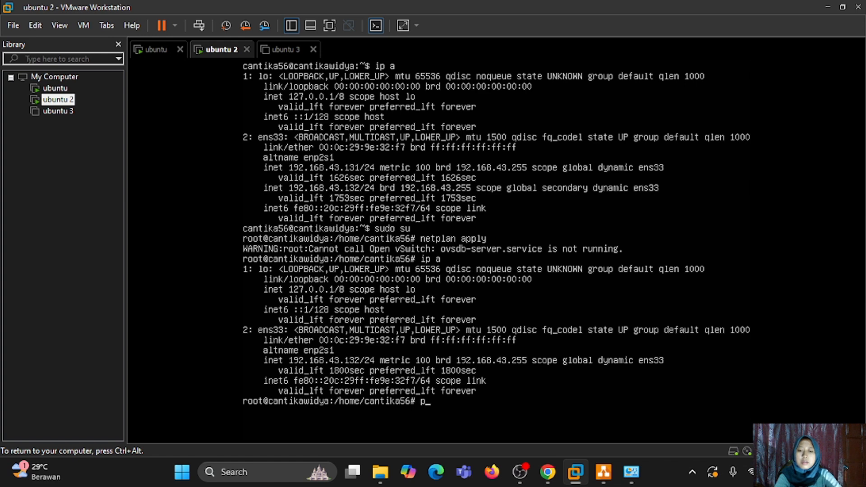
text(ing go)
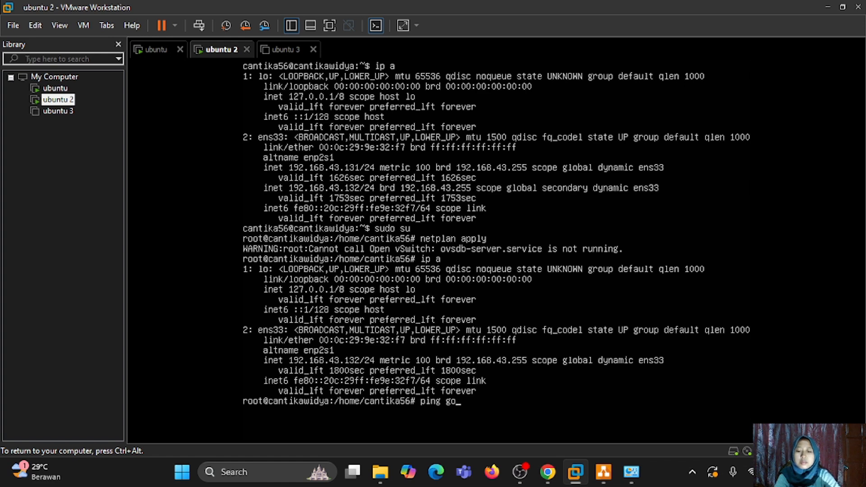
text(gle )
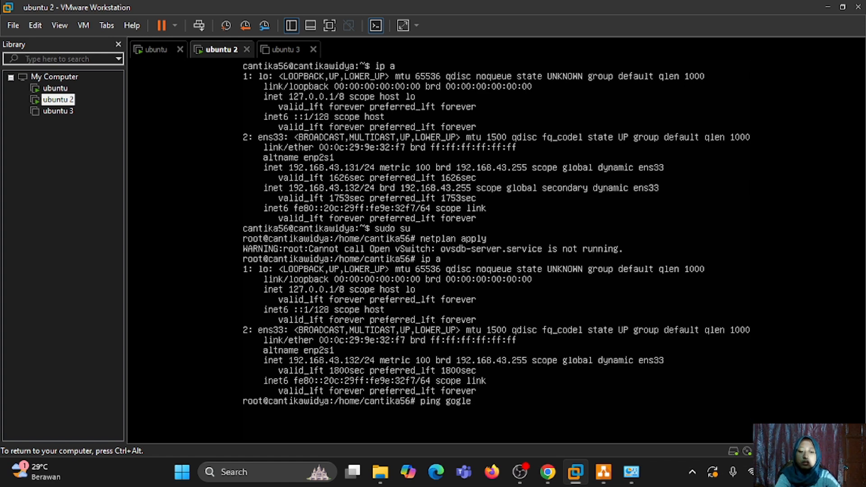
text(com)
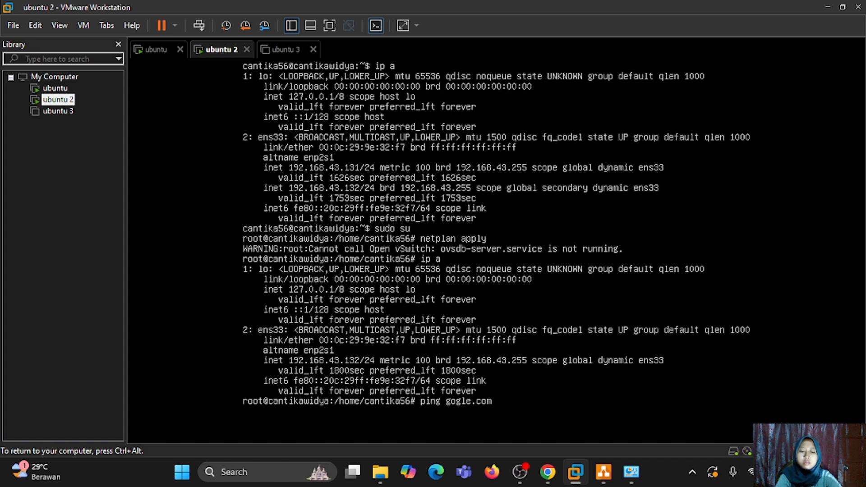
key(Return)
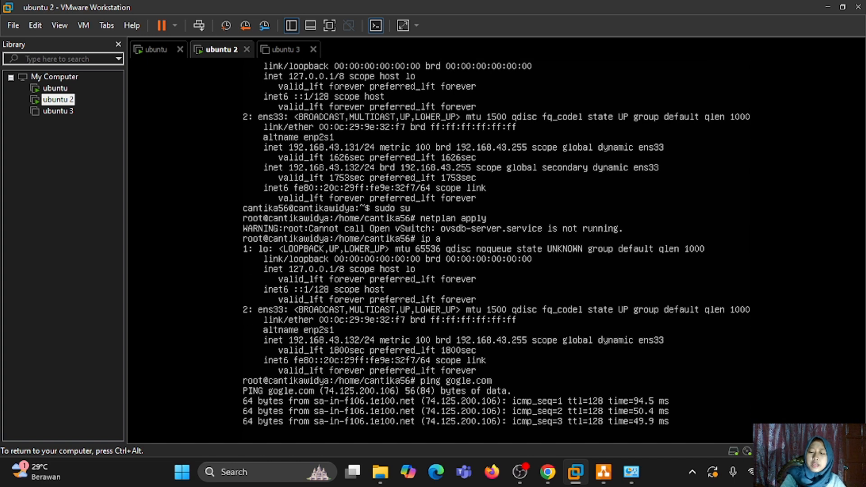
key(ctrl+c)
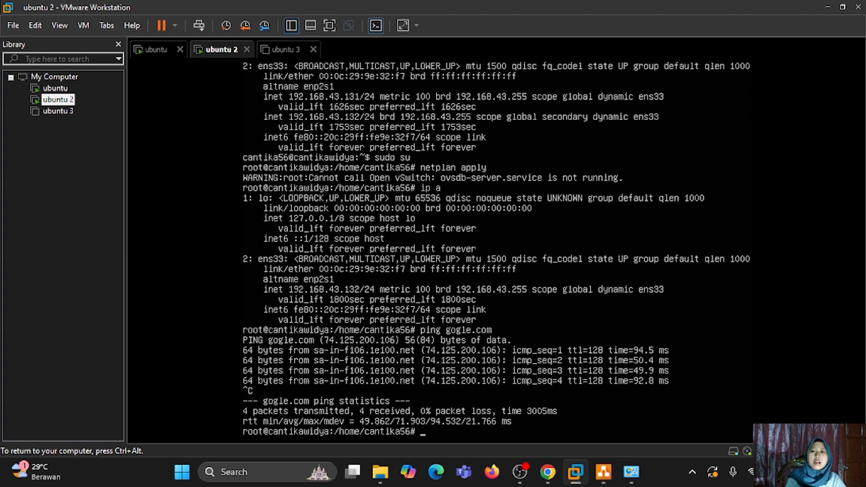
key(ctrl+alt)
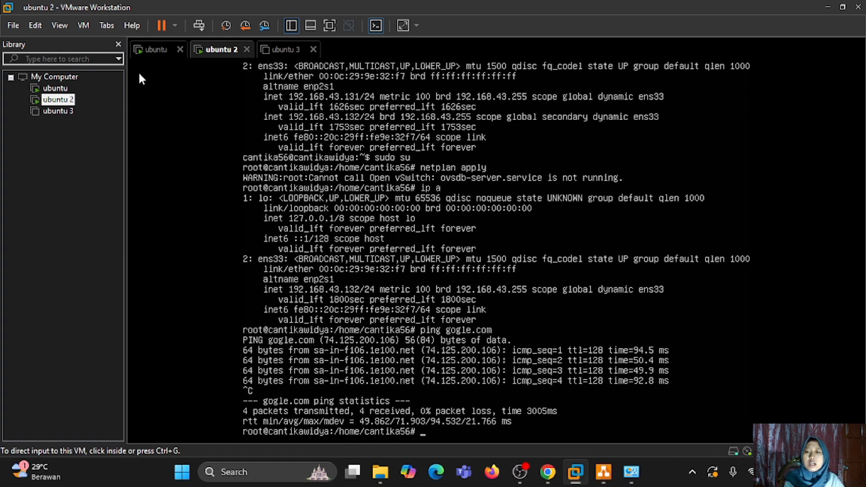
- Ping ubuntu 2 at 192.168.43.132 from the ubuntu VM and stop it for statistics
click(152, 54)
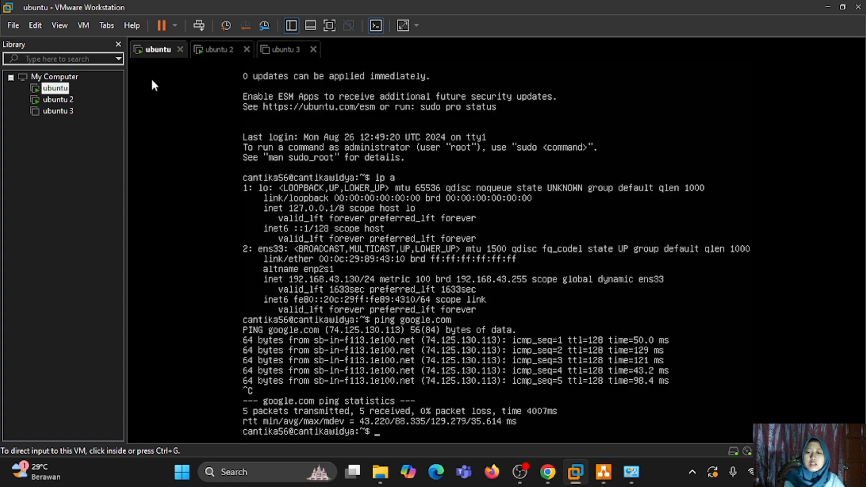
click(536, 204)
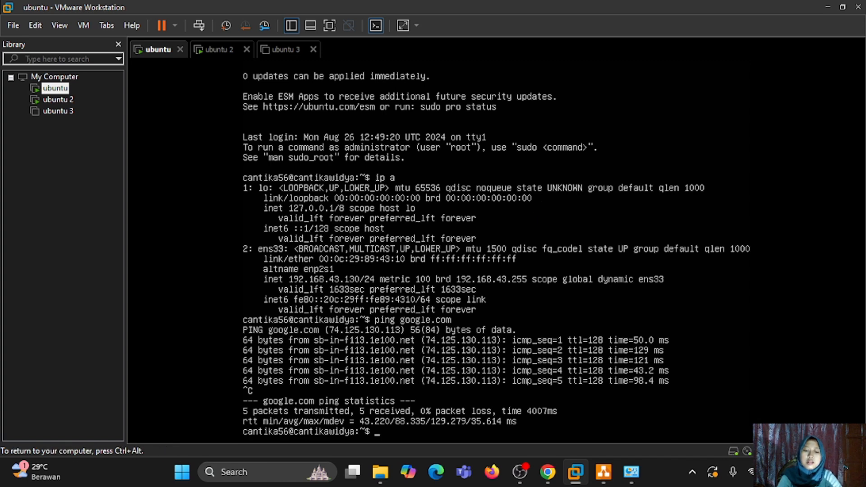
text(ping )
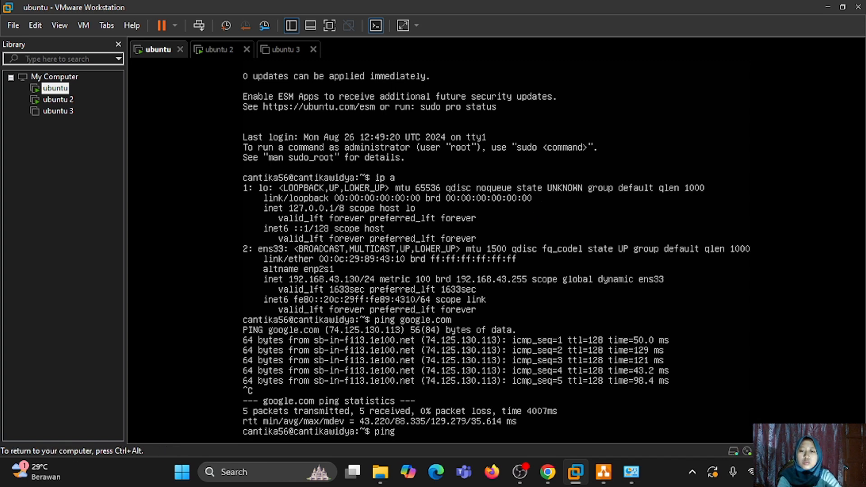
text(1)
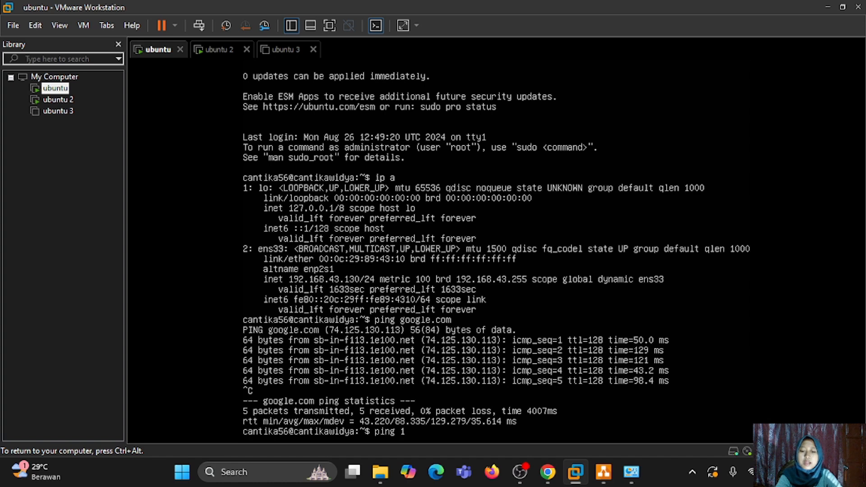
text(92)
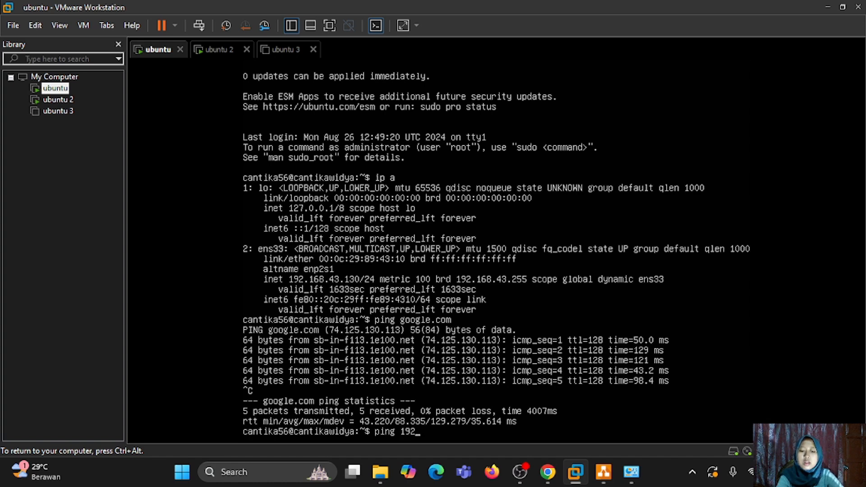
text(.168)
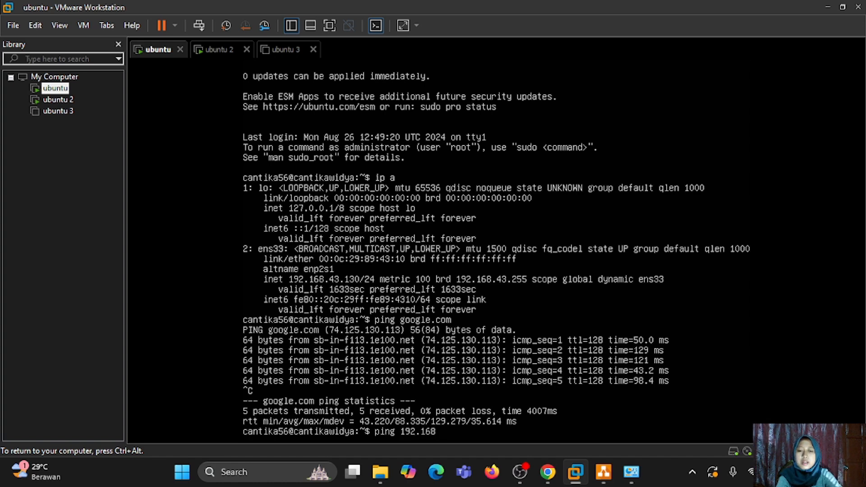
text(.4)
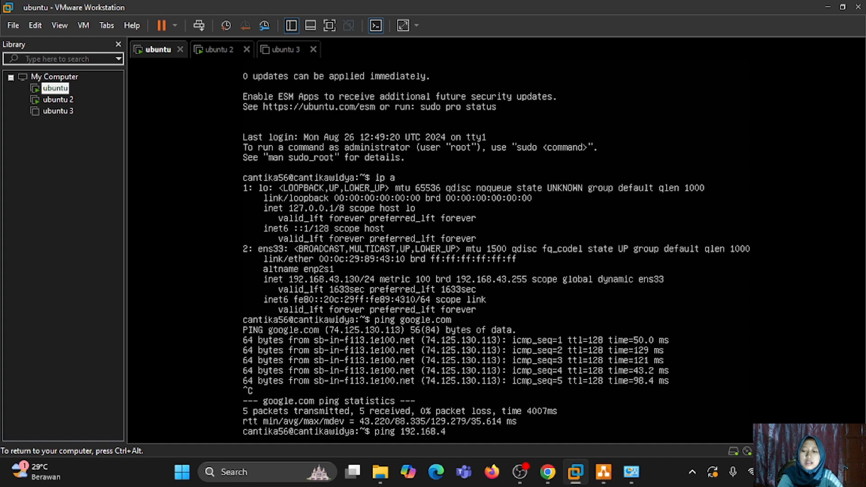
text(3.132)
key(Return)
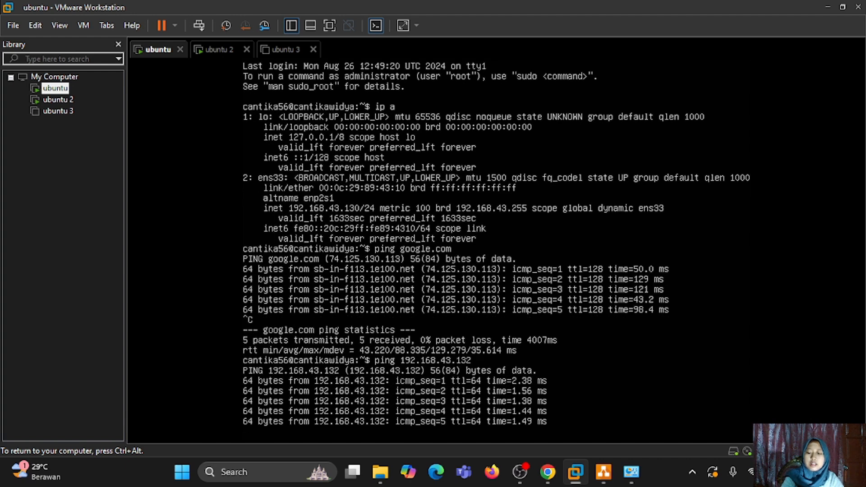
key(ctrl+c)
key(ctrl+alt)
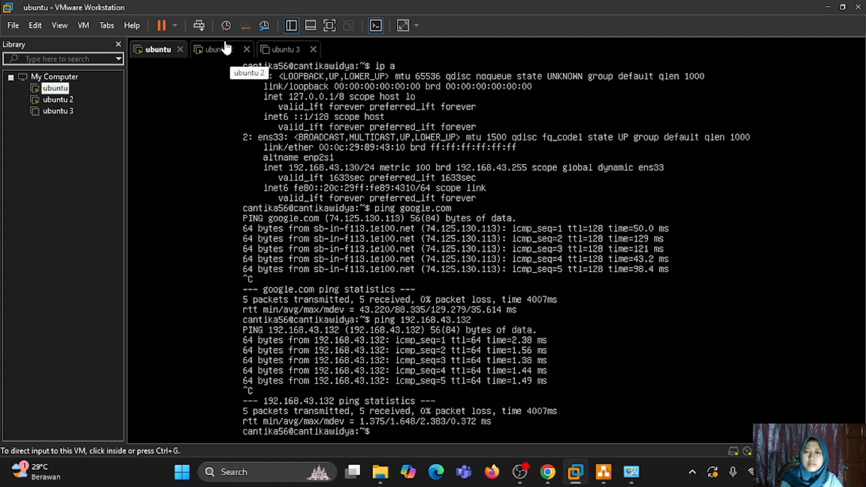
- Ping the ubuntu VM at 192.168.43.130 from ubuntu 2, confirming 0% packet loss
click(227, 49)
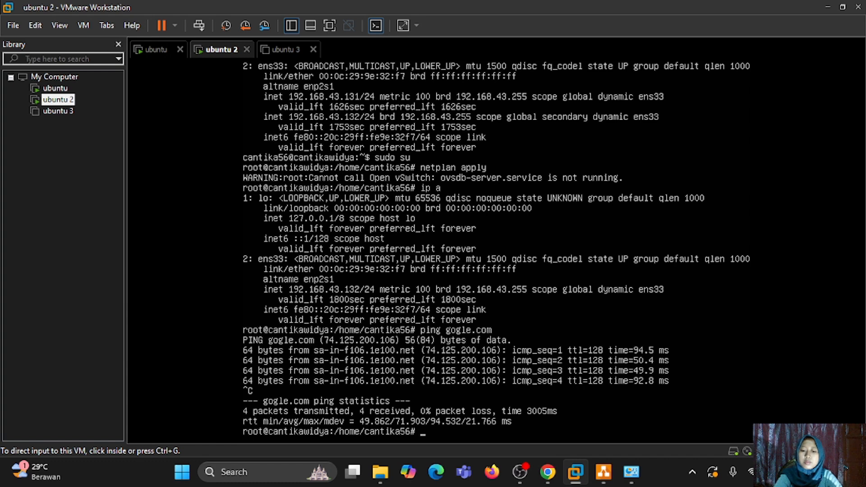
key(ctrl+g)
text(pin)
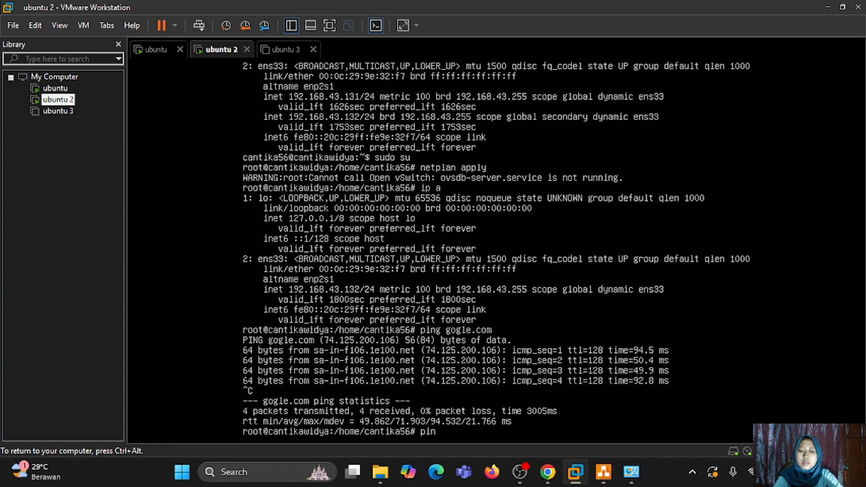
text(g 192)
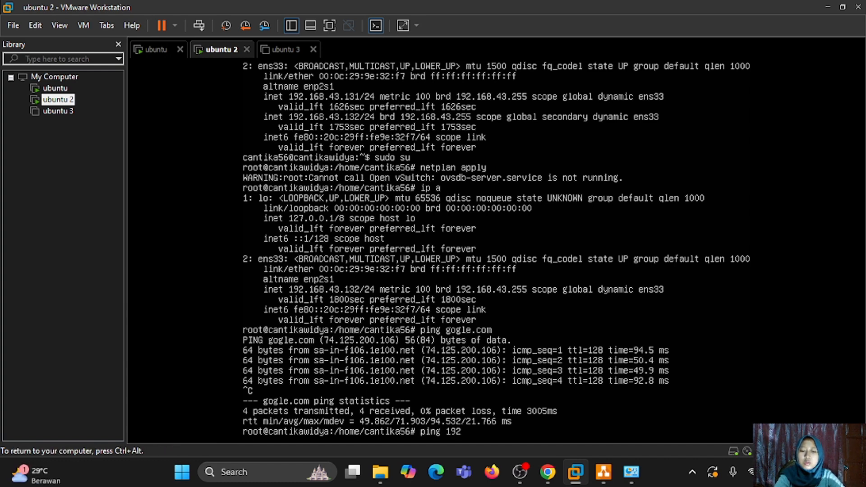
text(.168)
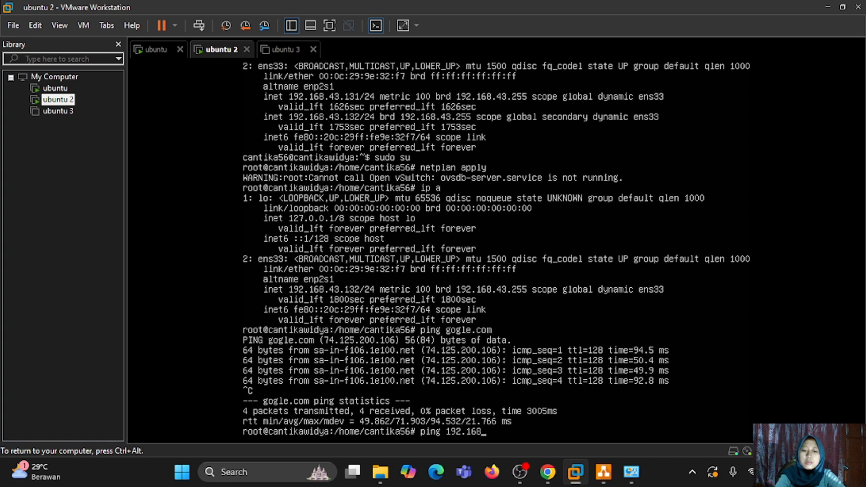
text(.4)
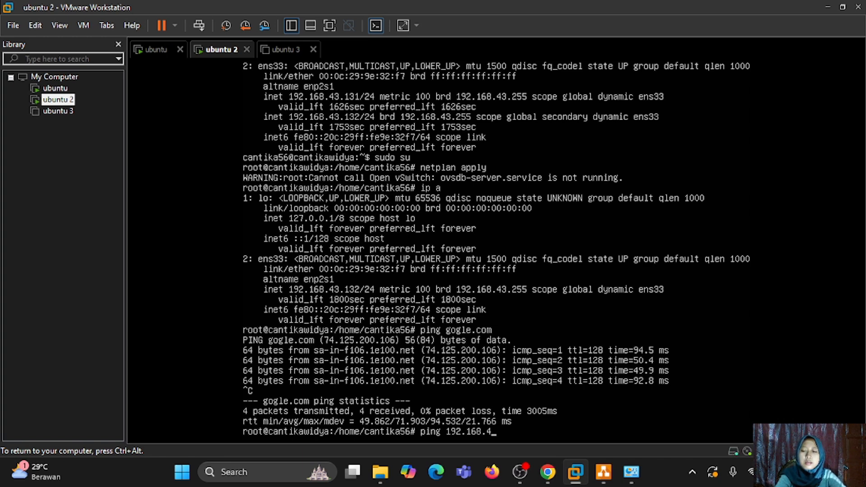
text(3)
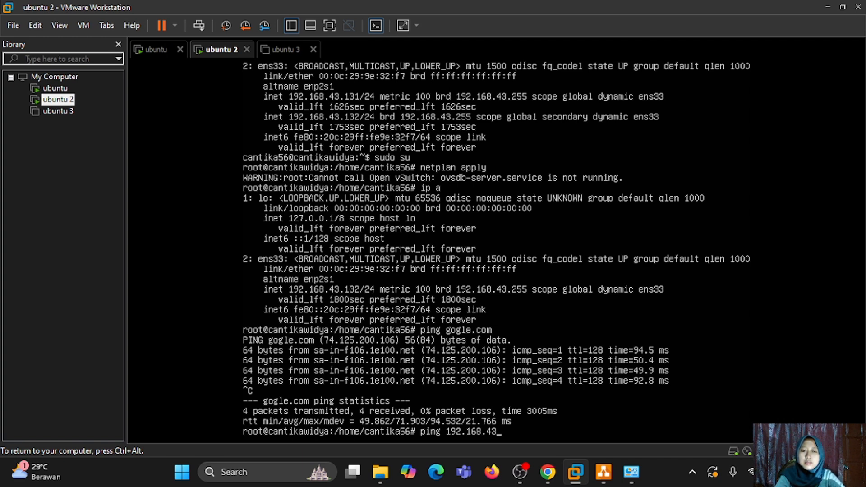
text(.1)
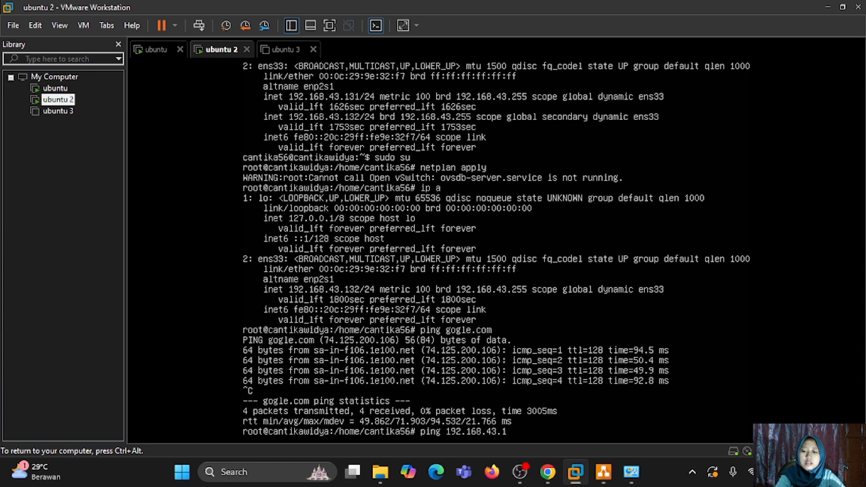
text(30)
key(Return)
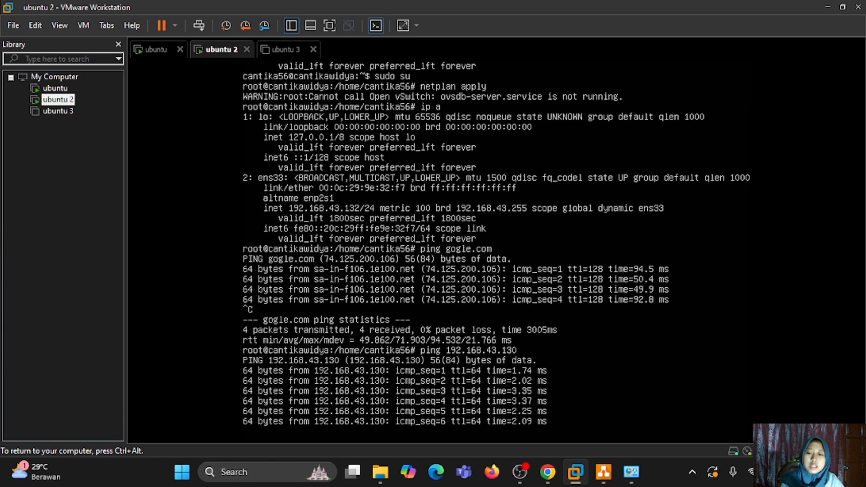
key(ctrl+c)
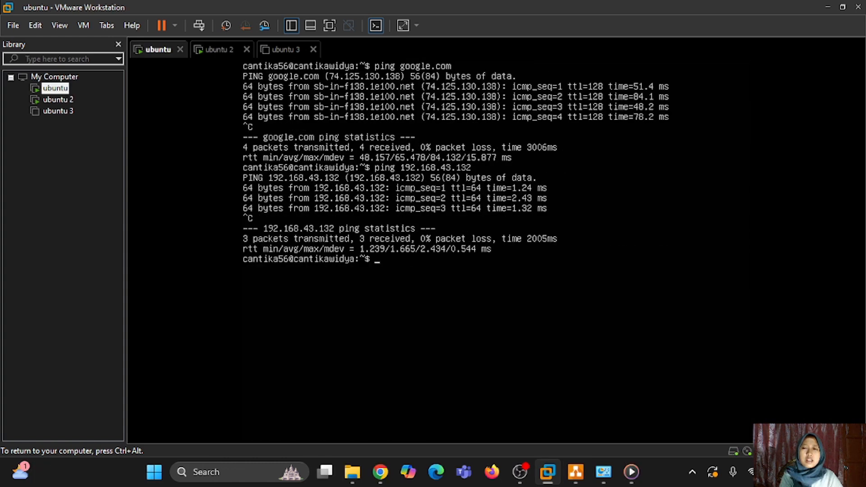
key(ctrl+alt)
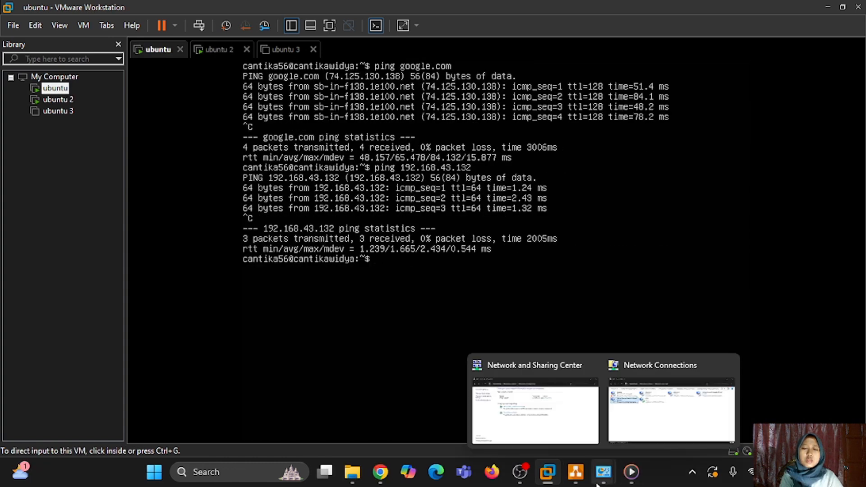
click(576, 472)
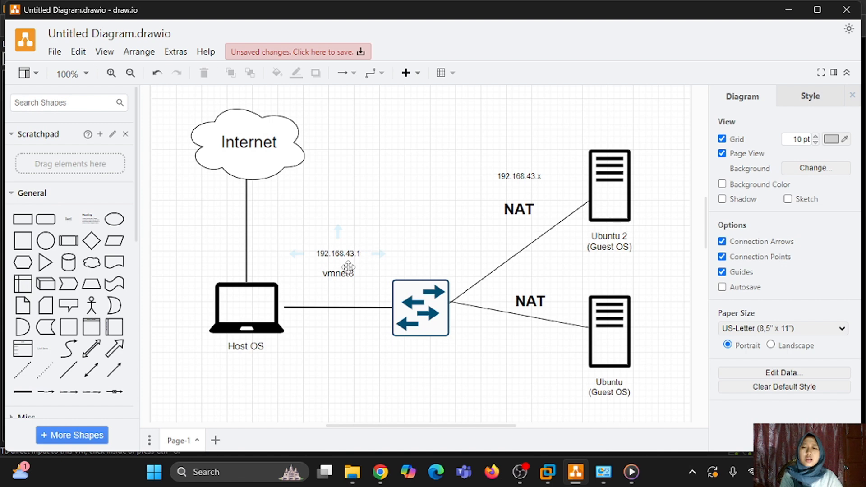
mouse_move(547, 472)
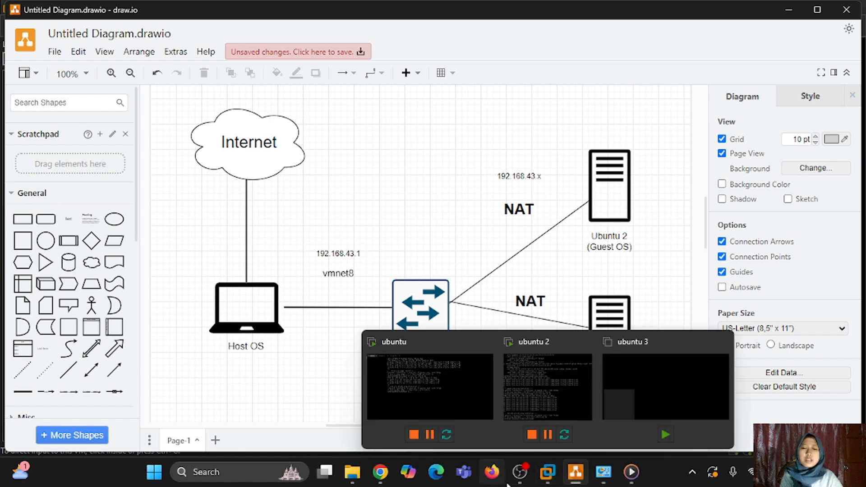
click(460, 396)
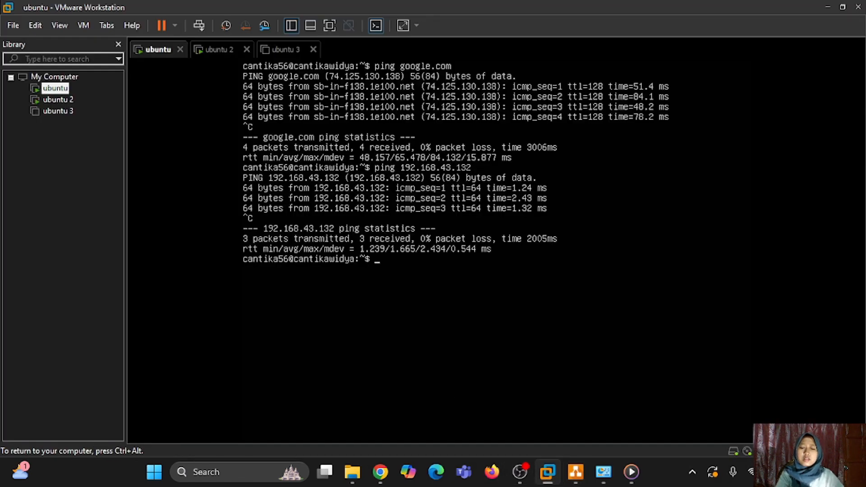
- Ping the host at 192.168.43.1 from the ubuntu VM, then bring the draw.io diagram forward
text(ping 192.1)
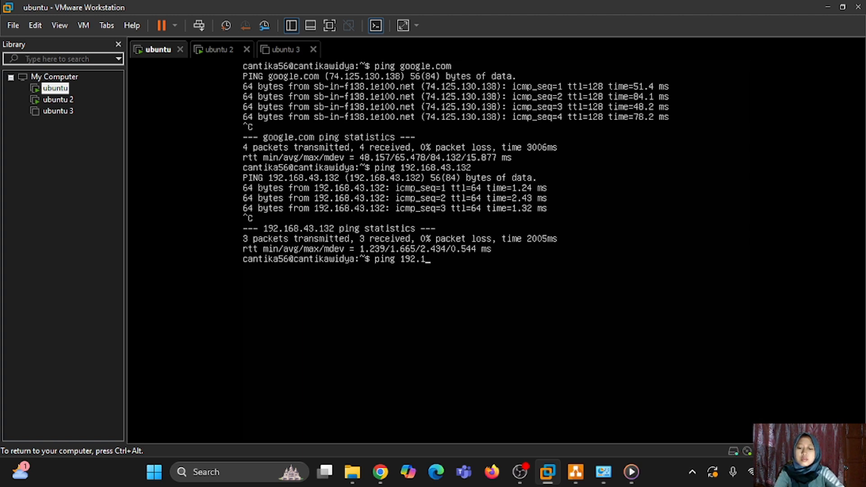
text(68.43.1)
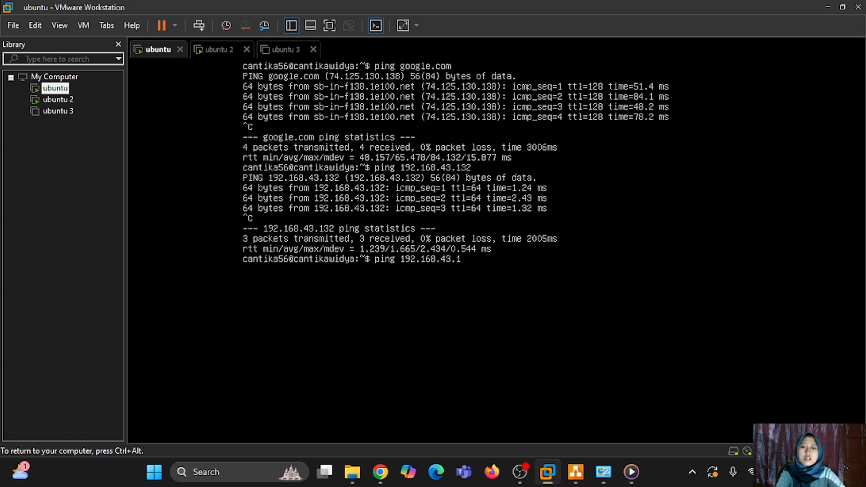
key(Return)
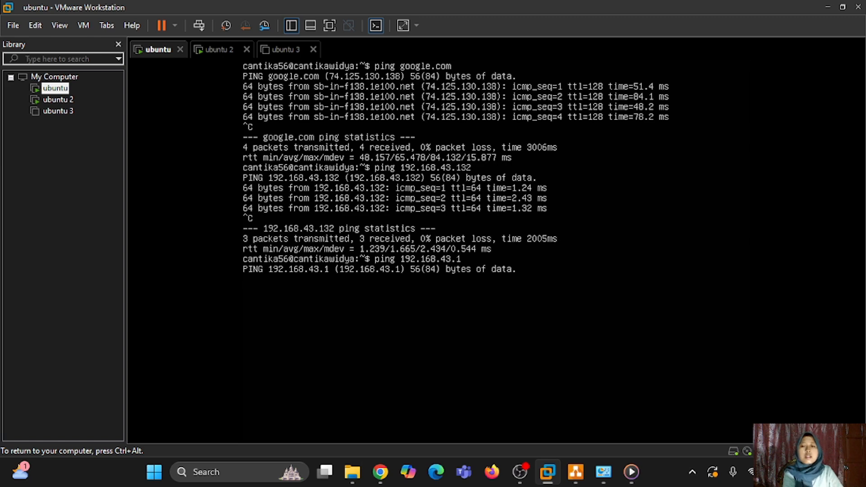
key(ctrl+alt)
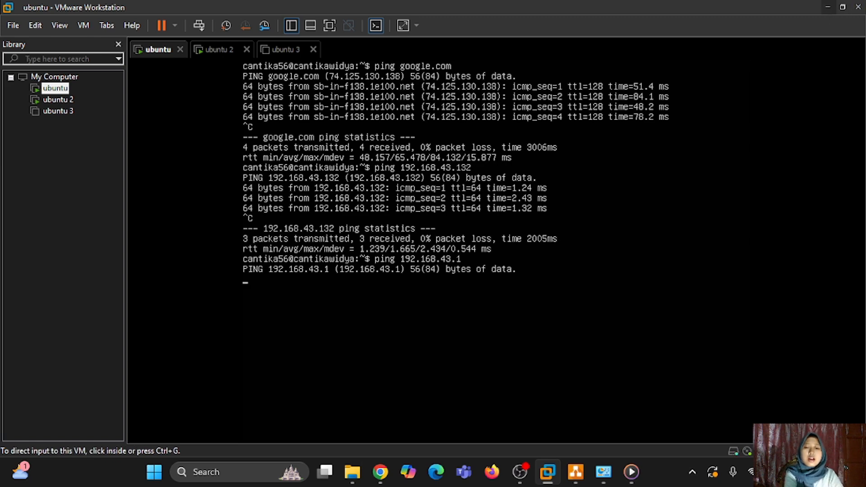
click(576, 478)
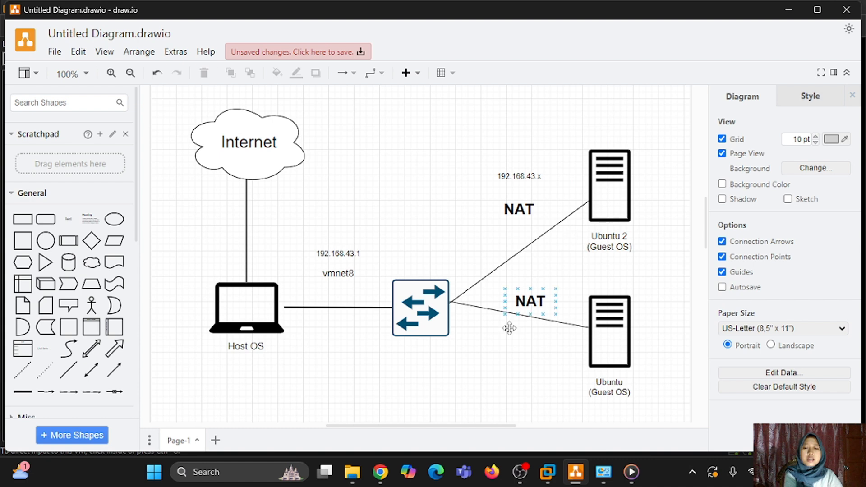
- Open Command Prompt on the host and bring its window to the front
click(212, 473)
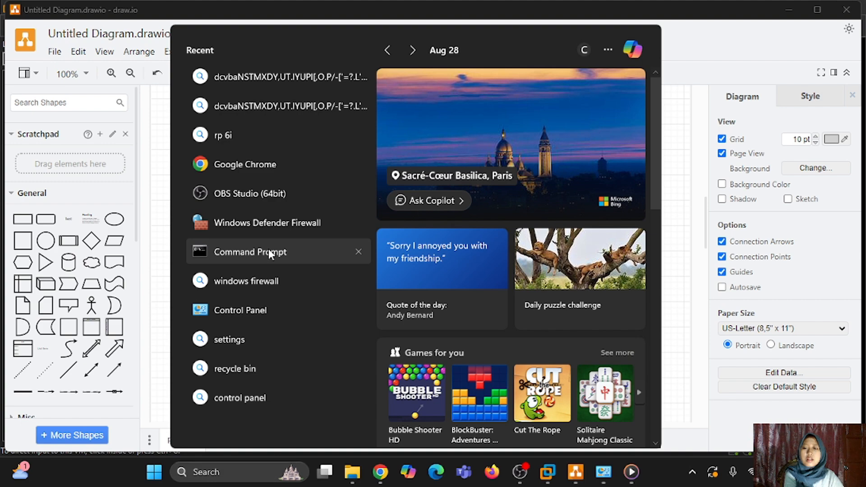
key(Escape)
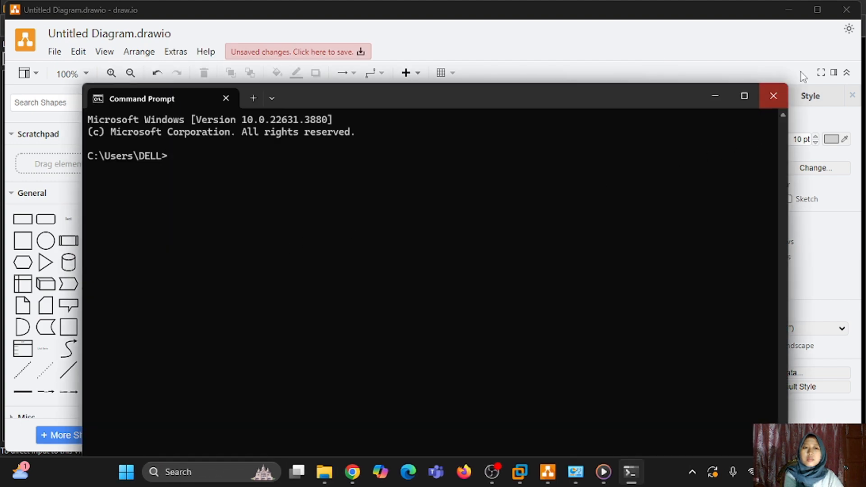
click(789, 9)
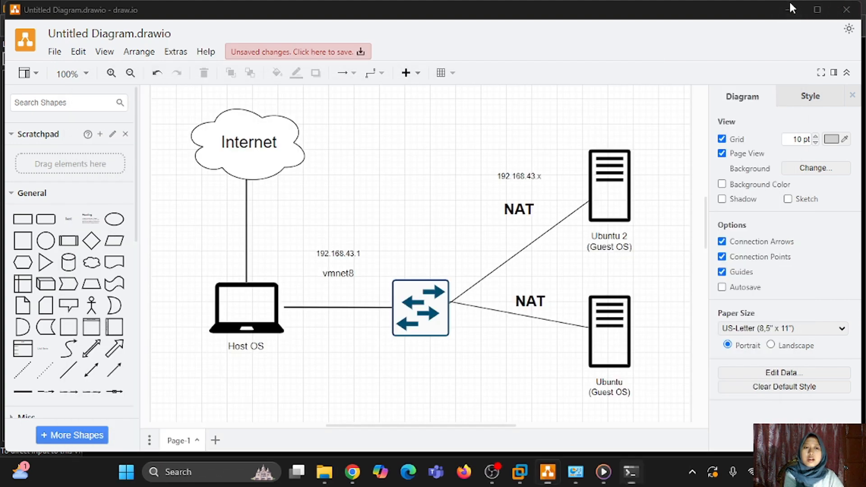
click(630, 471)
mouse_move(603, 471)
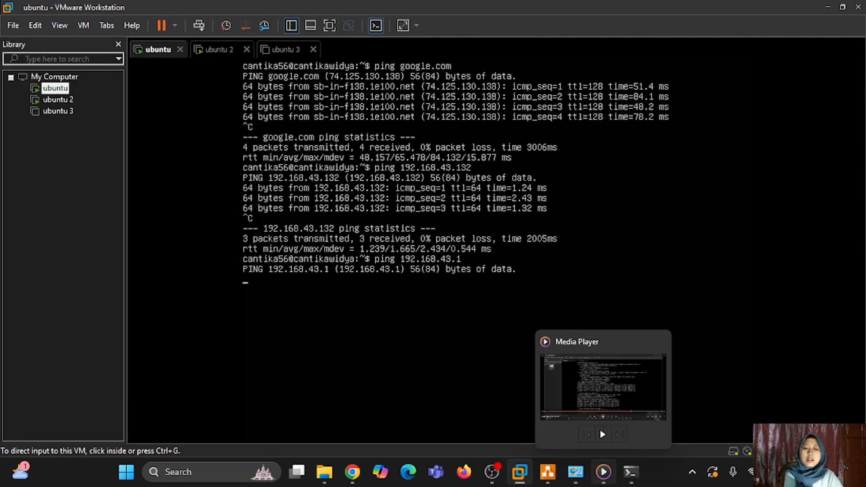
click(629, 474)
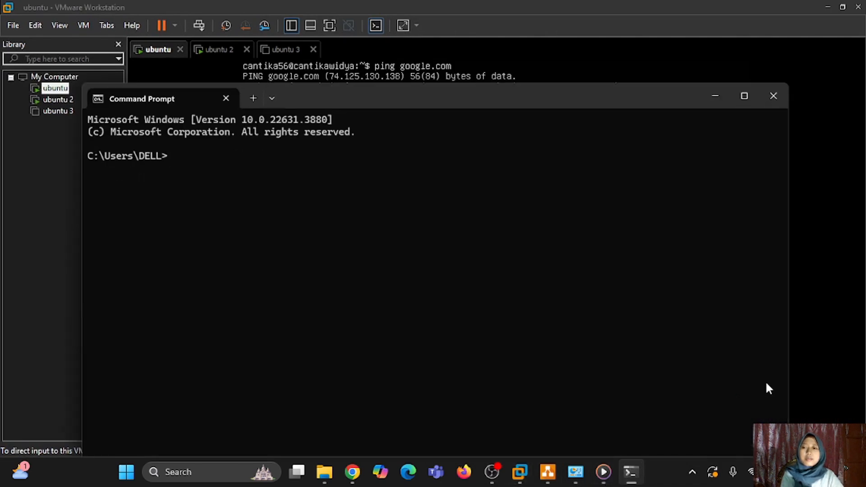
- Ping 192.168.43.132 from Command Prompt and confirm all replies come back
text(ping)
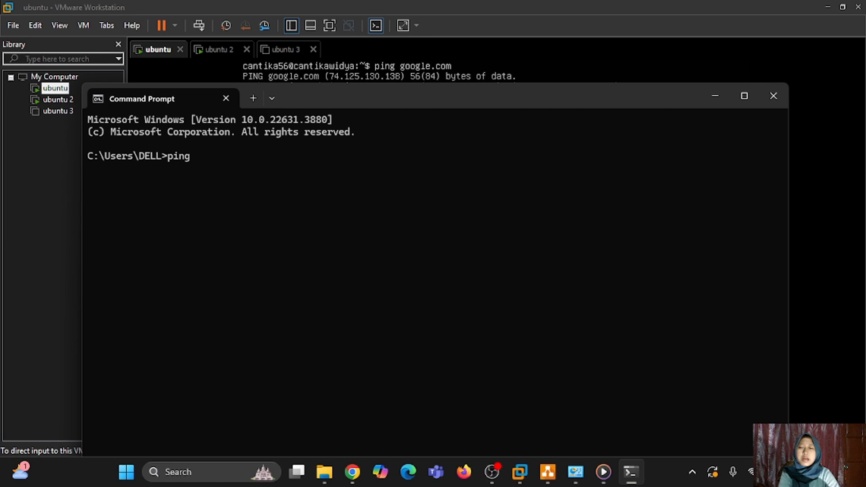
text(1)
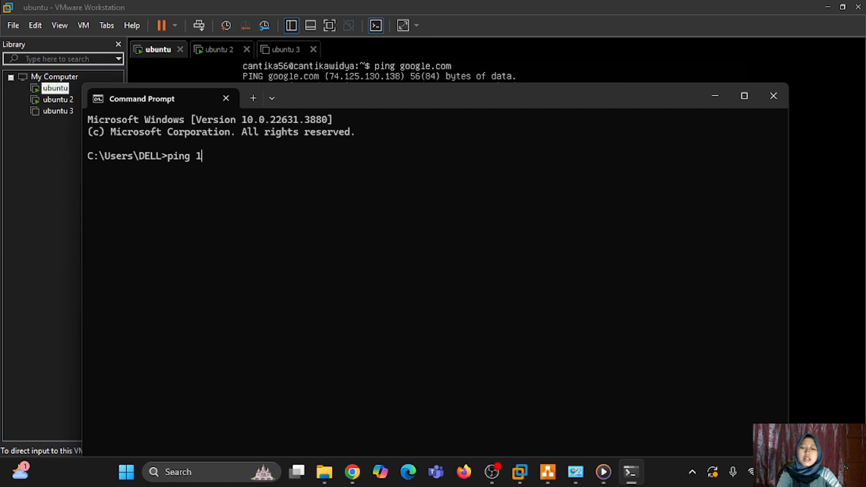
text(92)
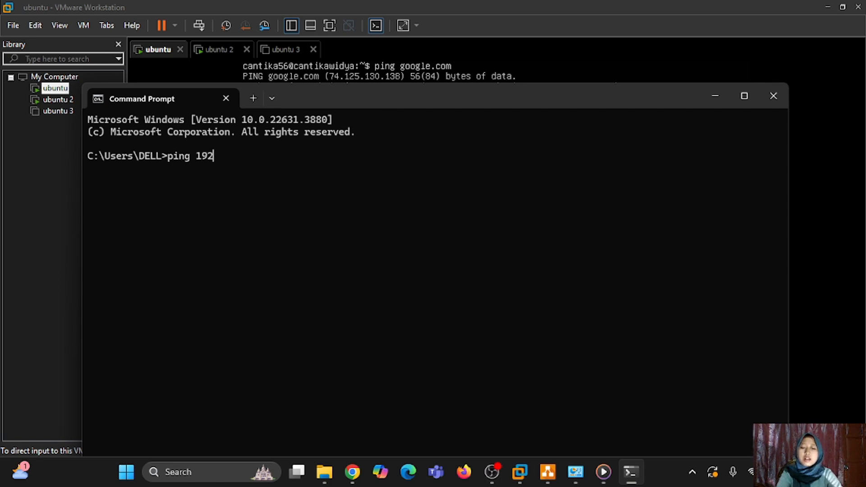
text(.168/)
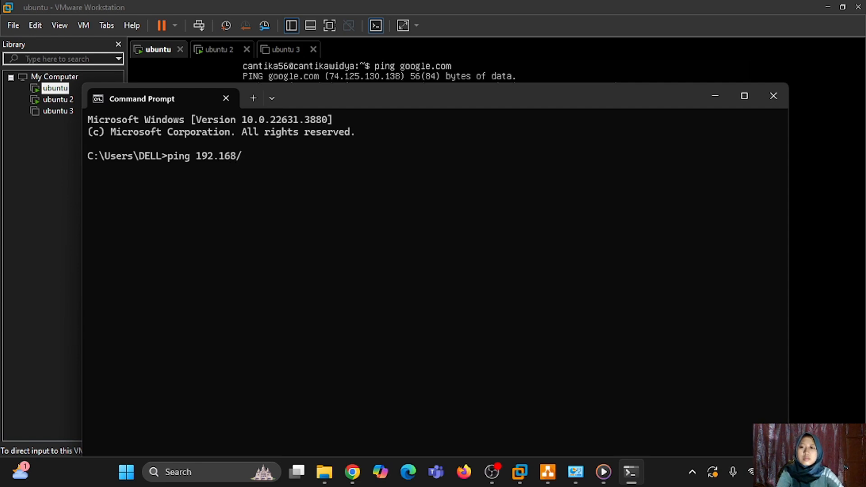
key(BackSpace)
text(.43)
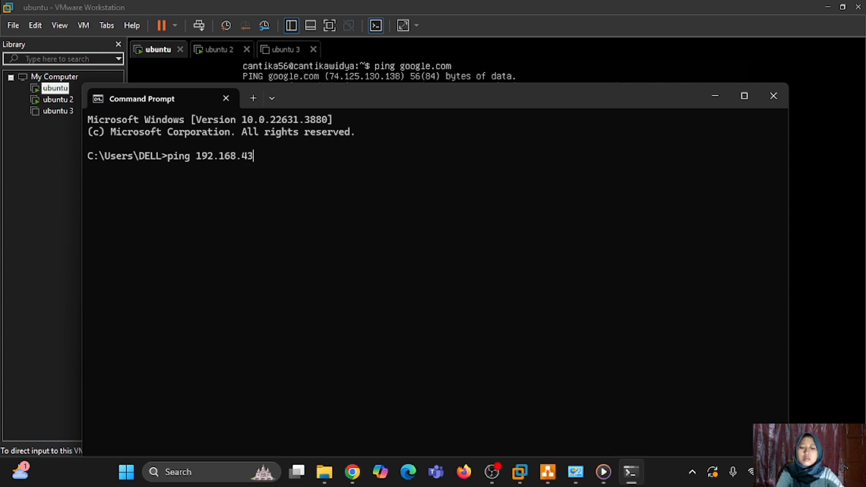
text(.130)
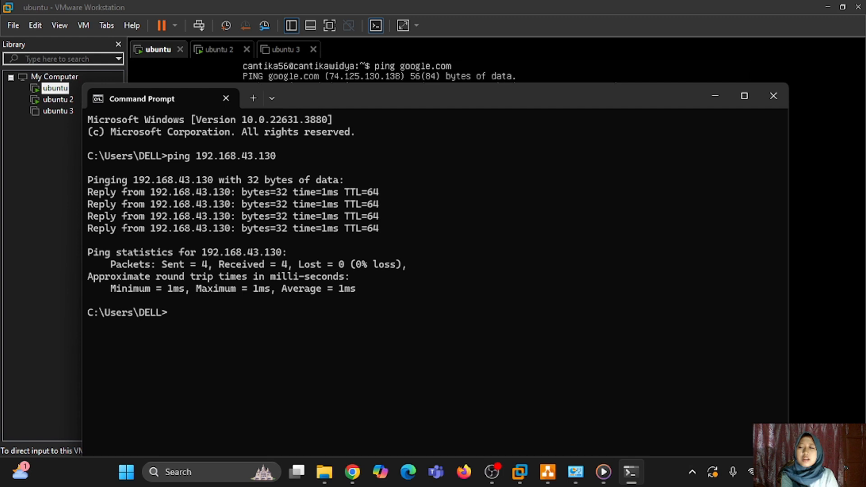
text(ping)
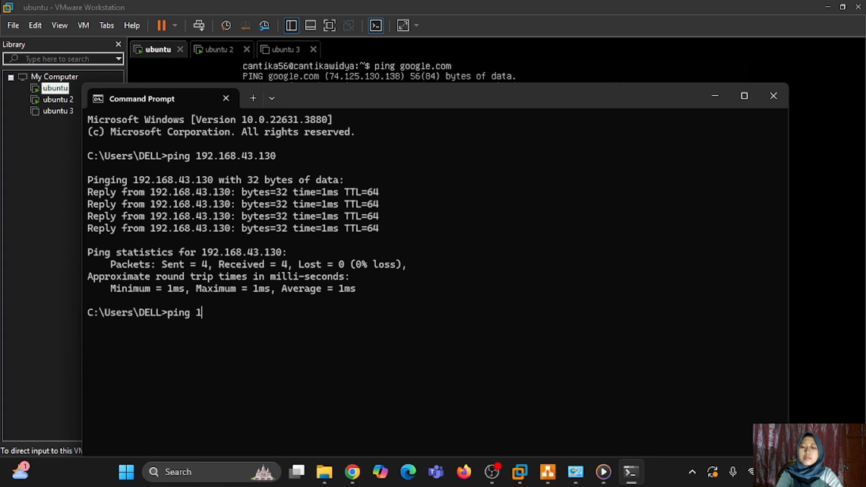
text(192.1)
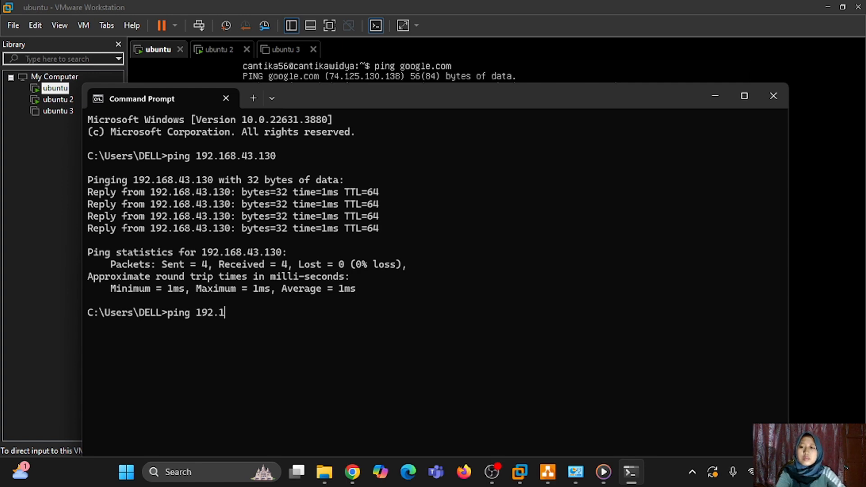
text(68)
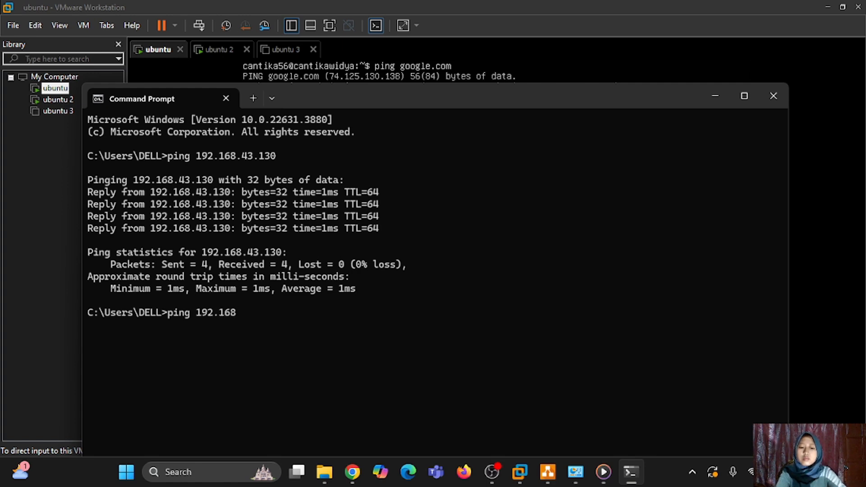
text(.43.)
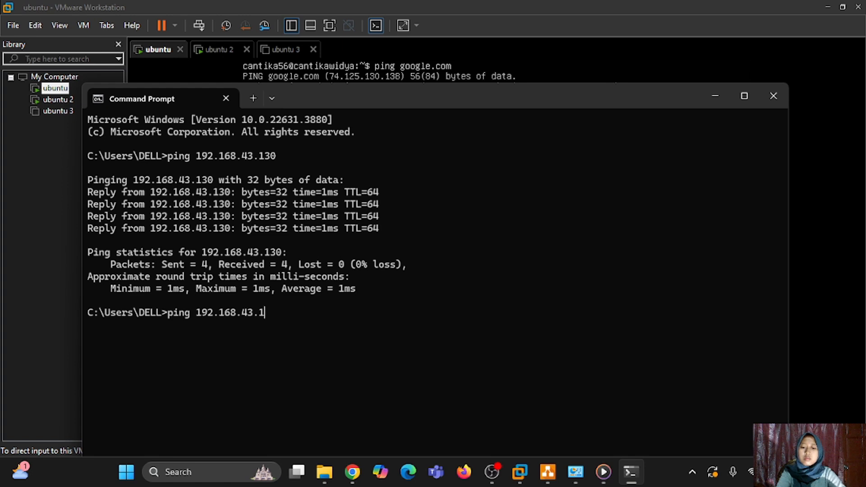
text(13)
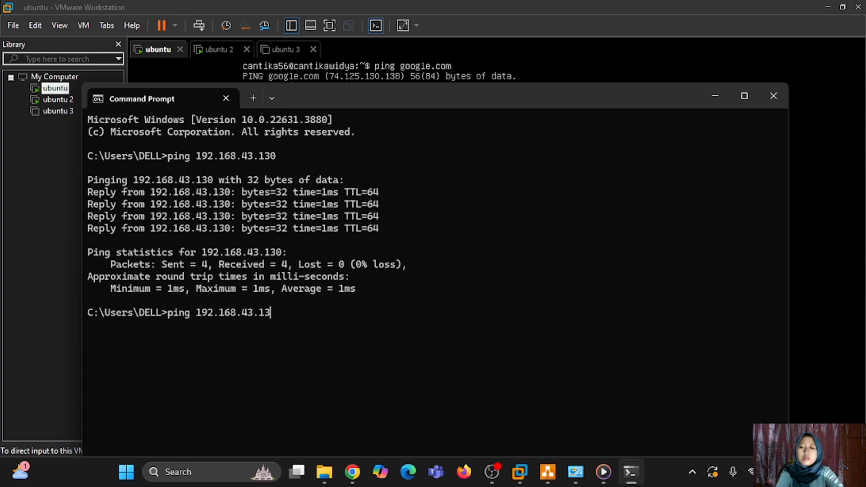
text(2)
key(Return)
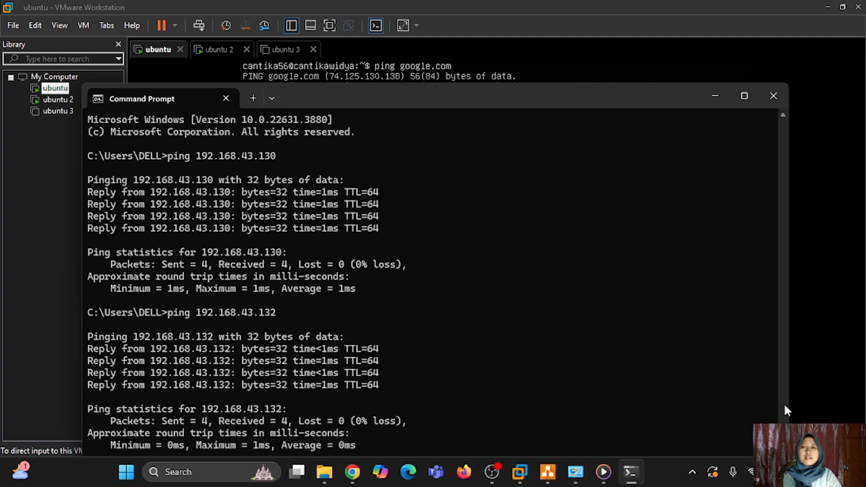
key(alt+Tab)
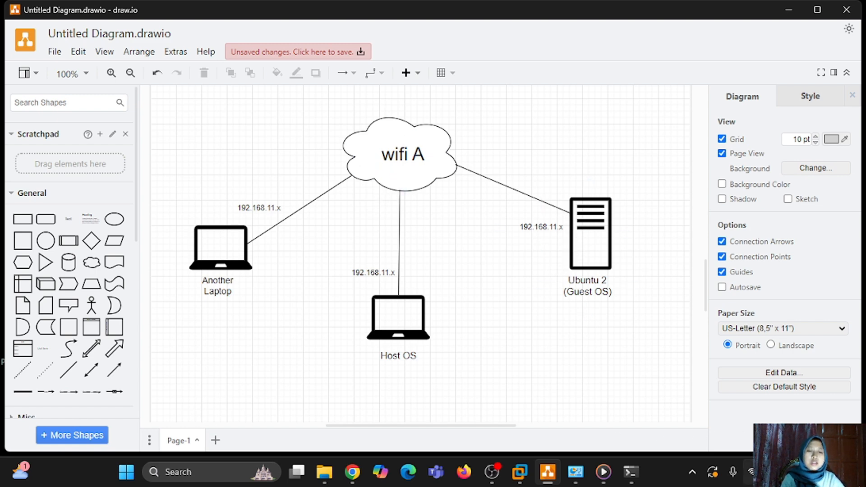
- Open Control Panel's Network and Sharing Center and list the host's network adapters
click(767, 472)
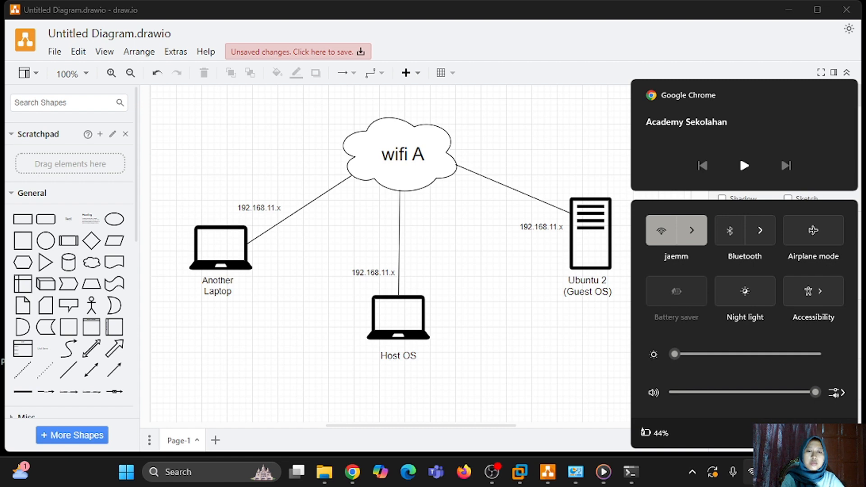
click(568, 277)
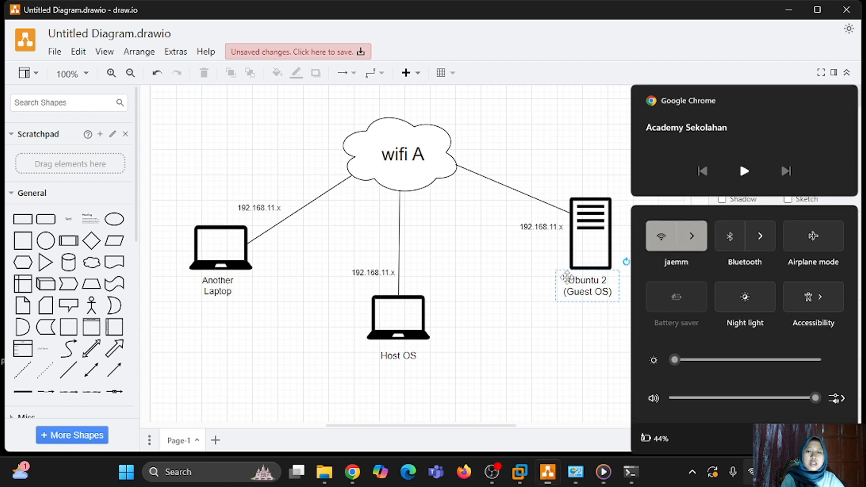
click(251, 481)
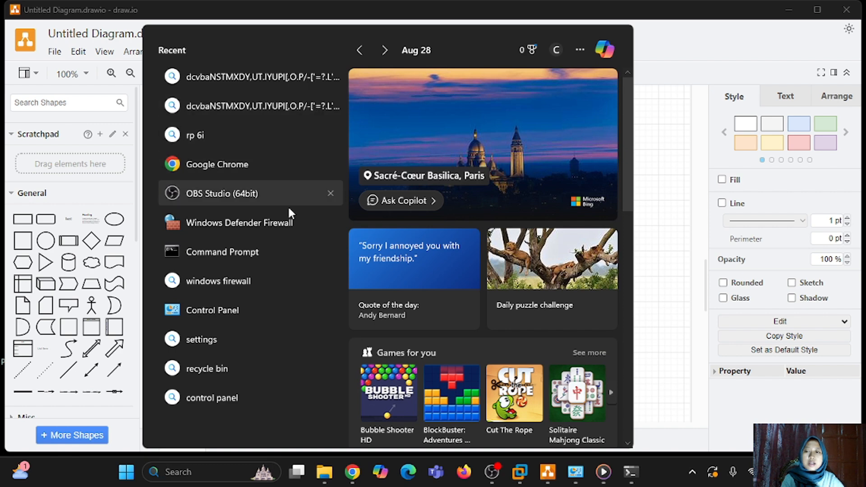
click(256, 308)
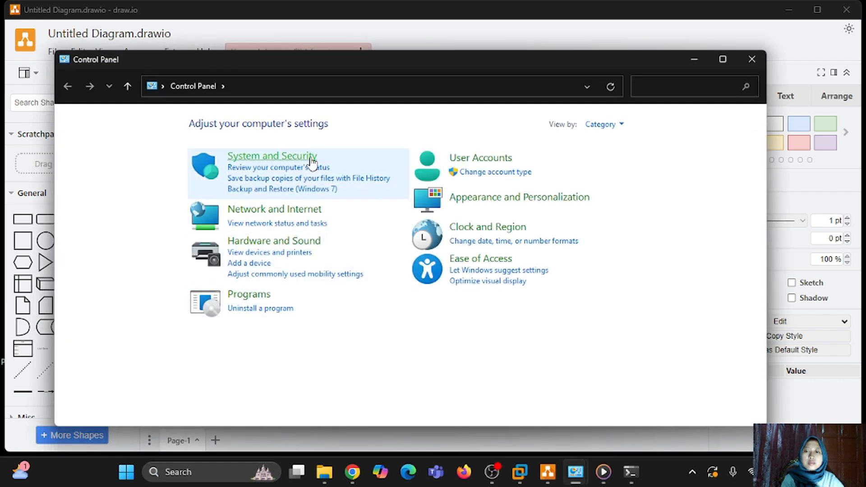
click(297, 219)
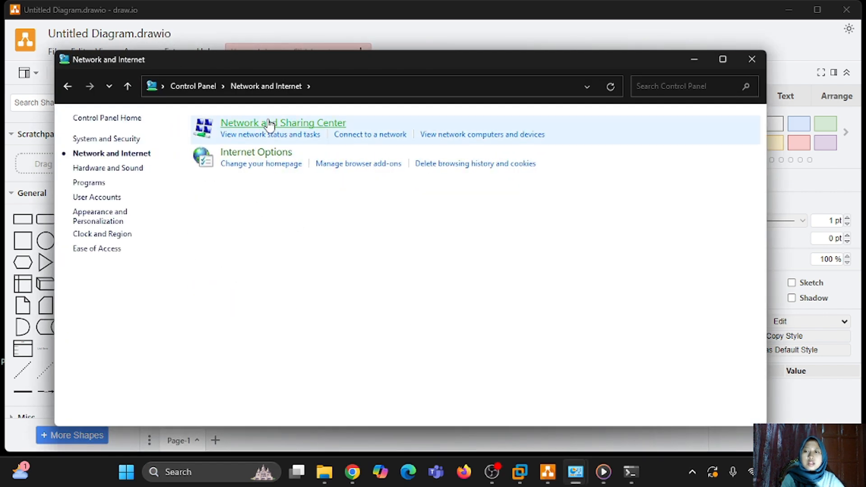
click(290, 124)
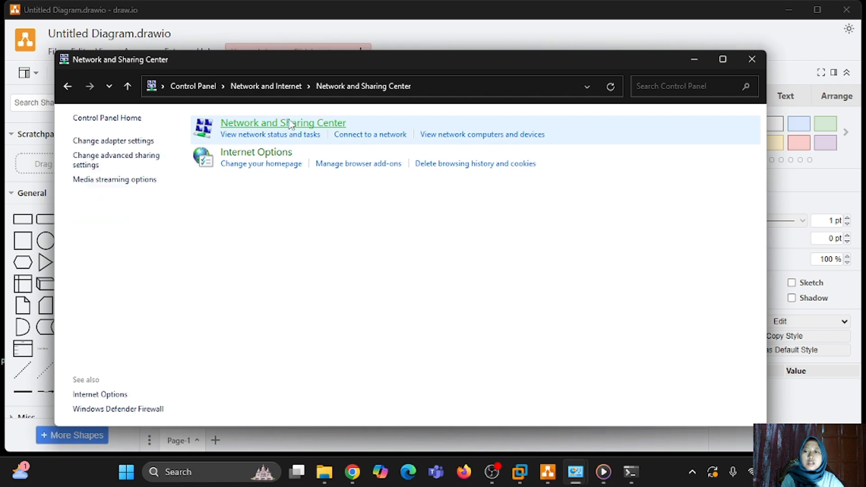
click(147, 142)
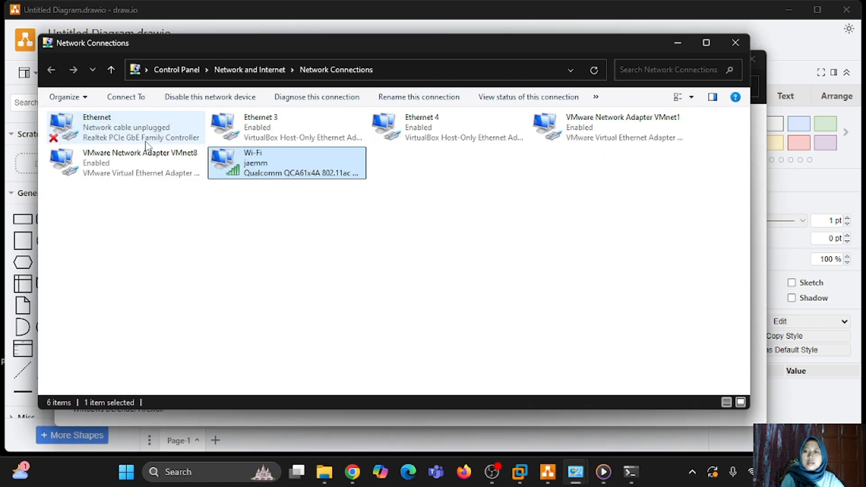
- View the Wi-Fi adapter's details showing IPv4 192.168.11.222, then close and minimize the windows
double_click(297, 163)
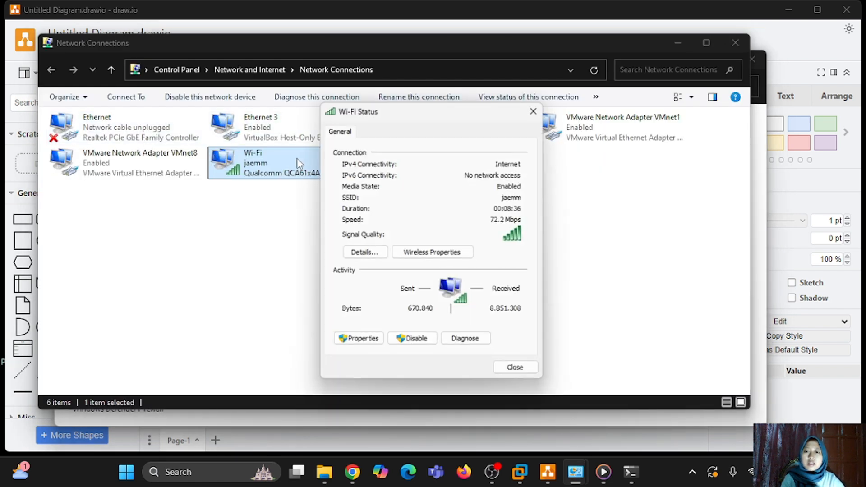
click(364, 253)
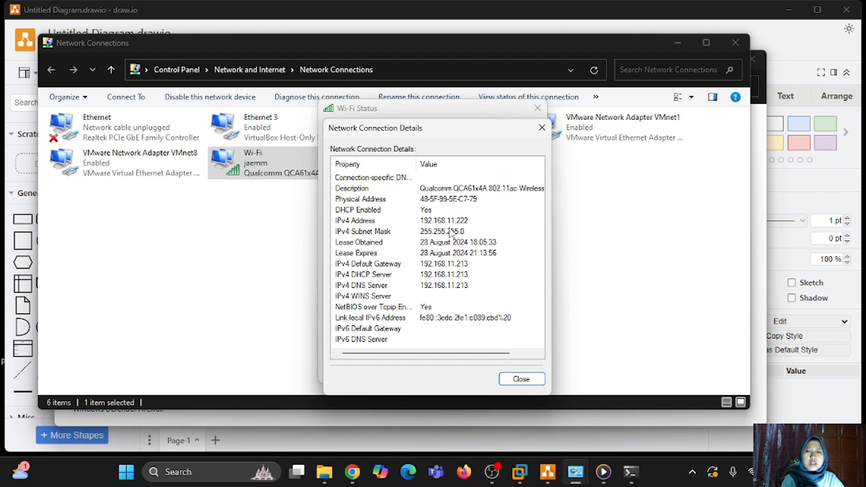
click(523, 379)
click(526, 376)
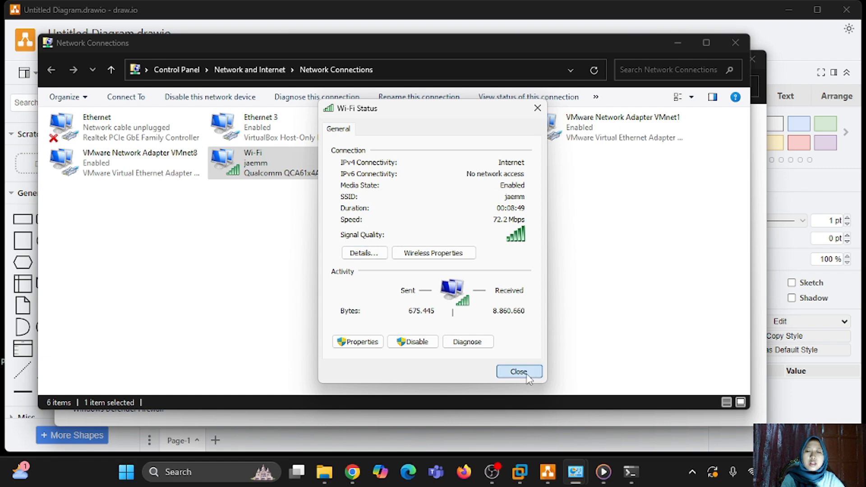
click(678, 42)
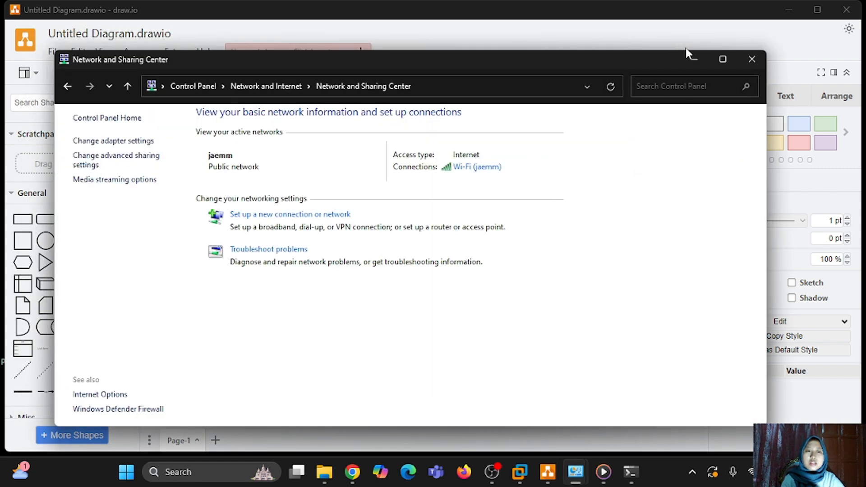
click(686, 53)
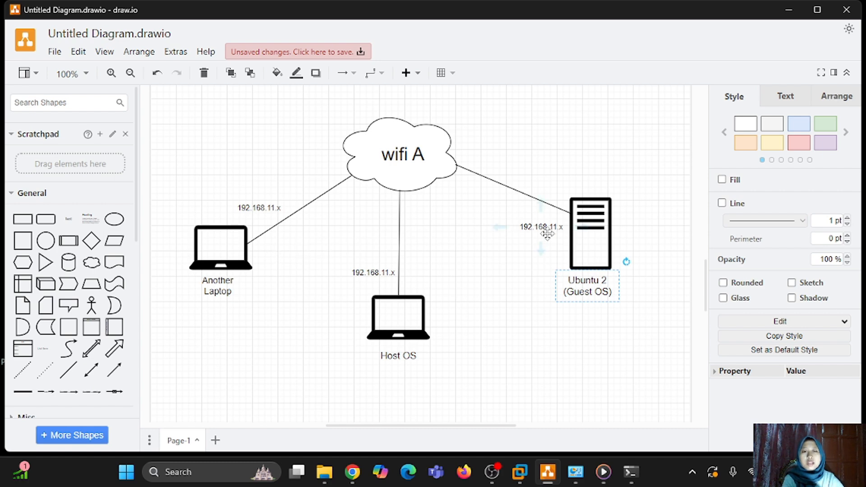
- Return to the ubuntu VM and review VMnet1 (host-only, 192.168.21.0) and VMnet8 (NAT, 192.168.43.0)
click(789, 12)
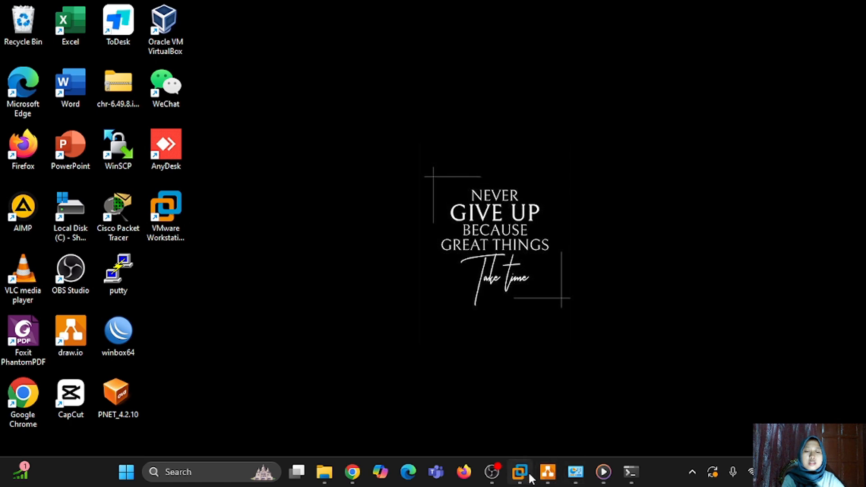
mouse_move(522, 479)
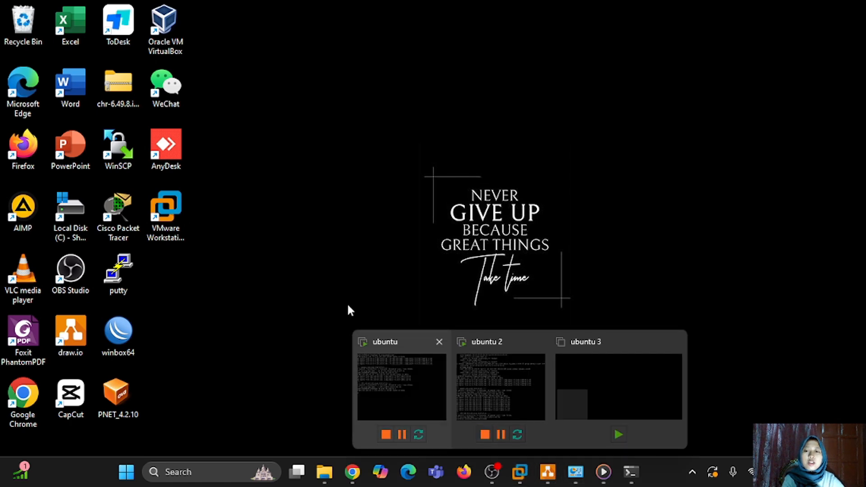
click(377, 377)
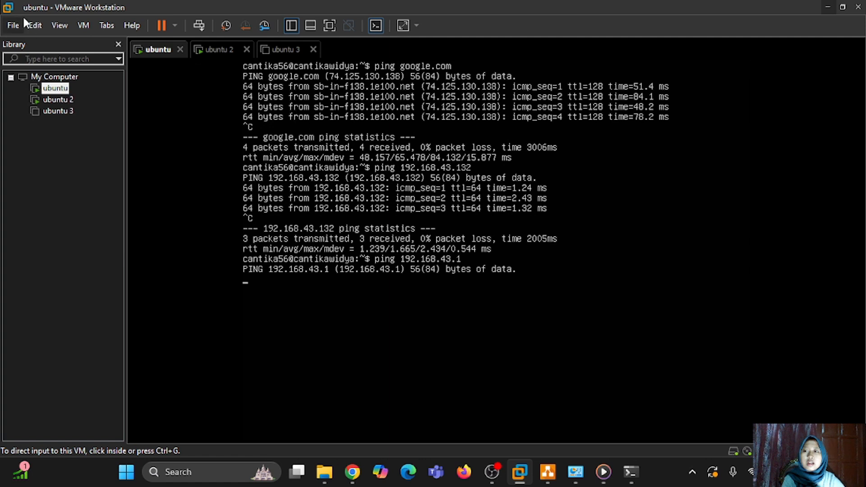
click(36, 25)
click(82, 91)
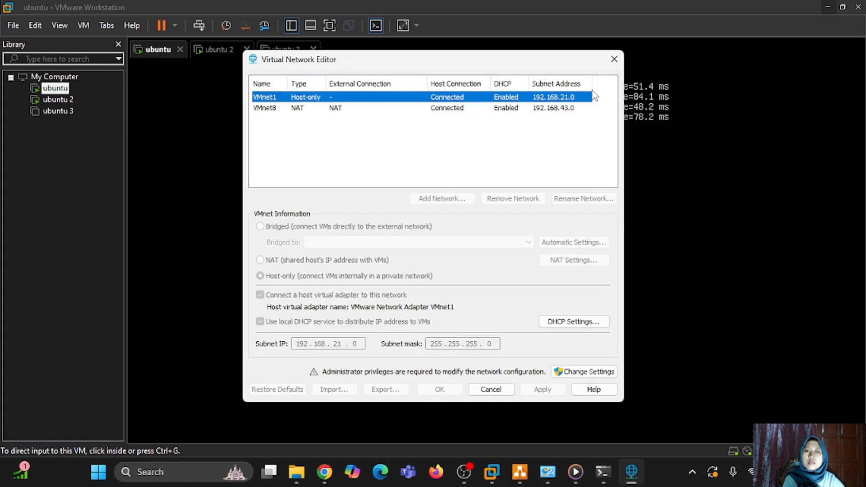
click(613, 59)
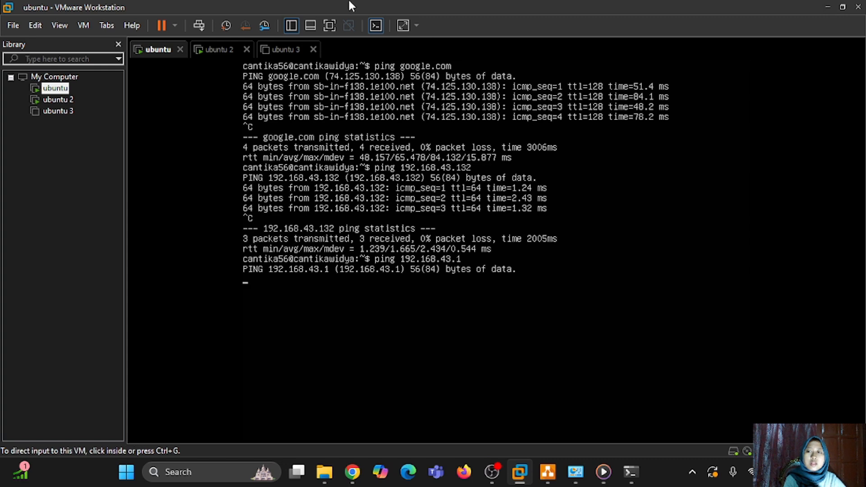
- Open the ubuntu VM's Settings and check its Network Adapter, still set to NAT
right_click(59, 93)
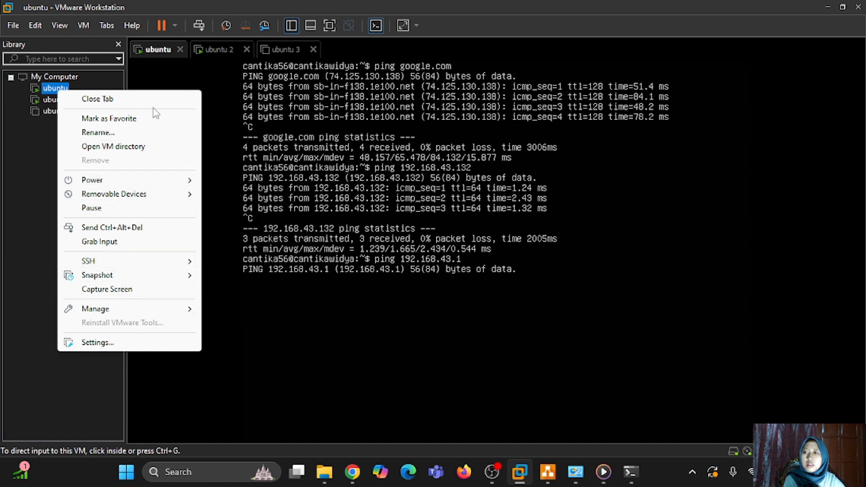
click(67, 92)
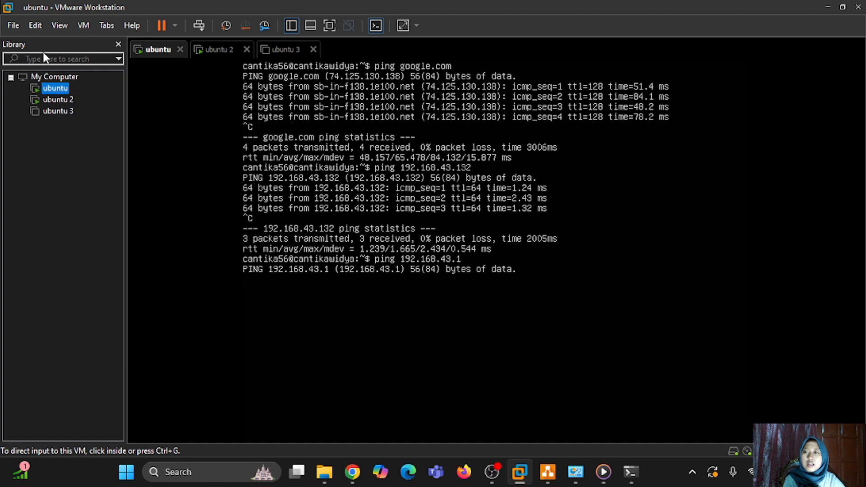
click(14, 26)
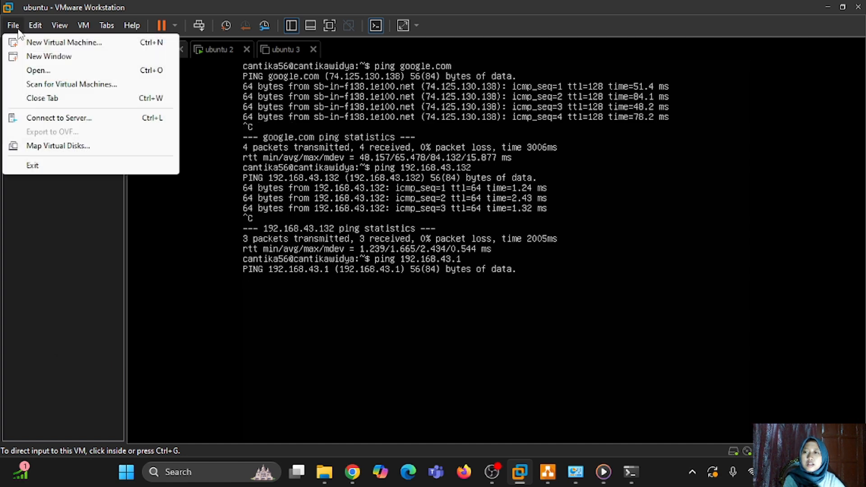
click(76, 188)
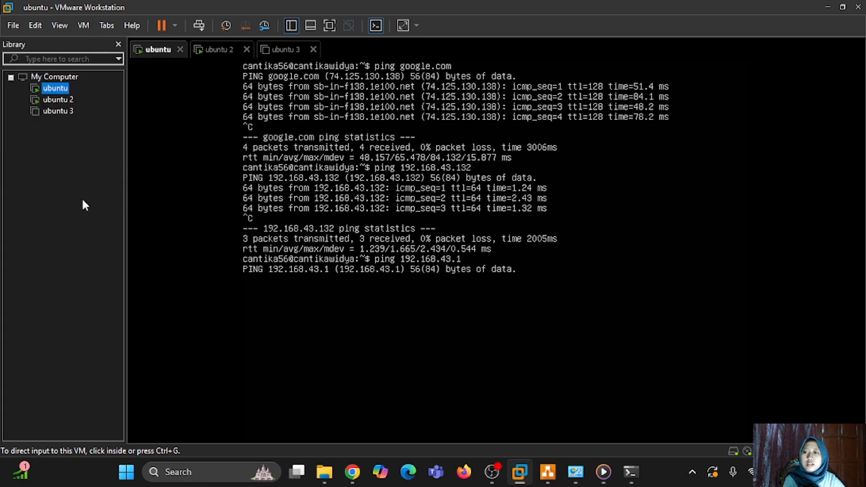
right_click(66, 88)
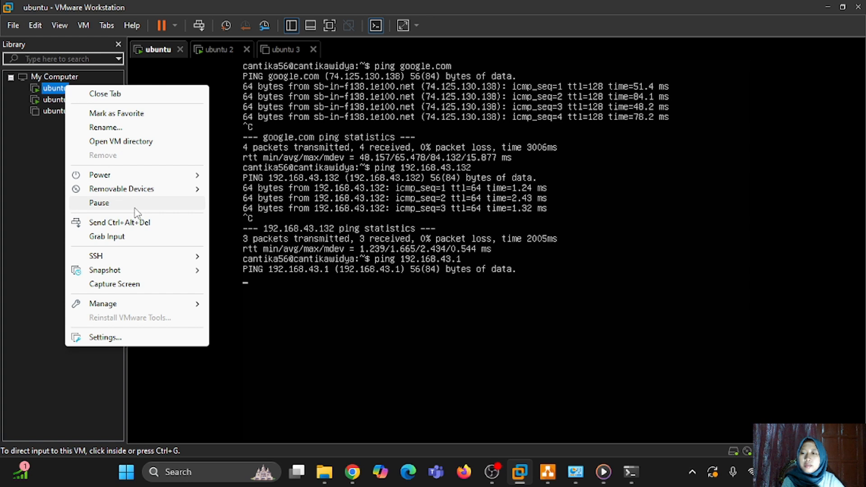
click(113, 342)
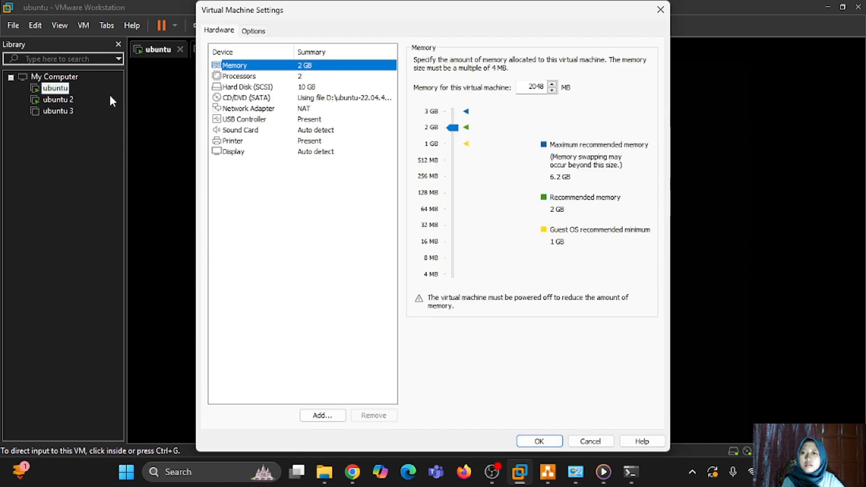
click(657, 11)
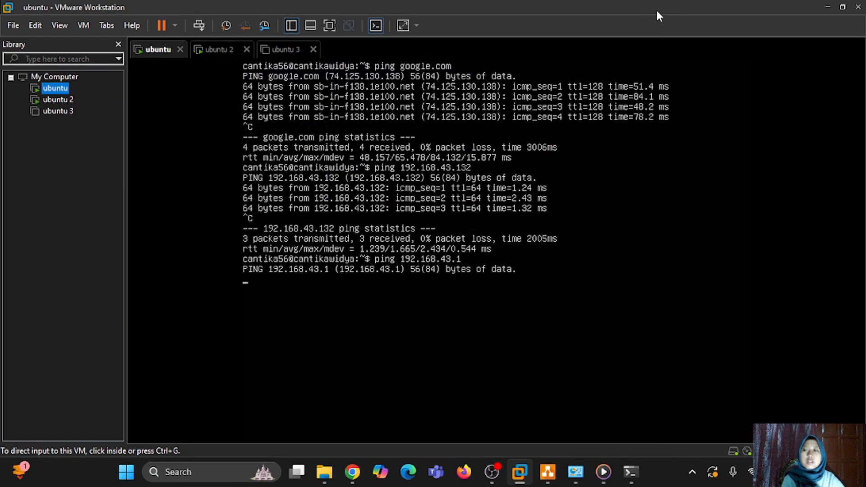
right_click(50, 89)
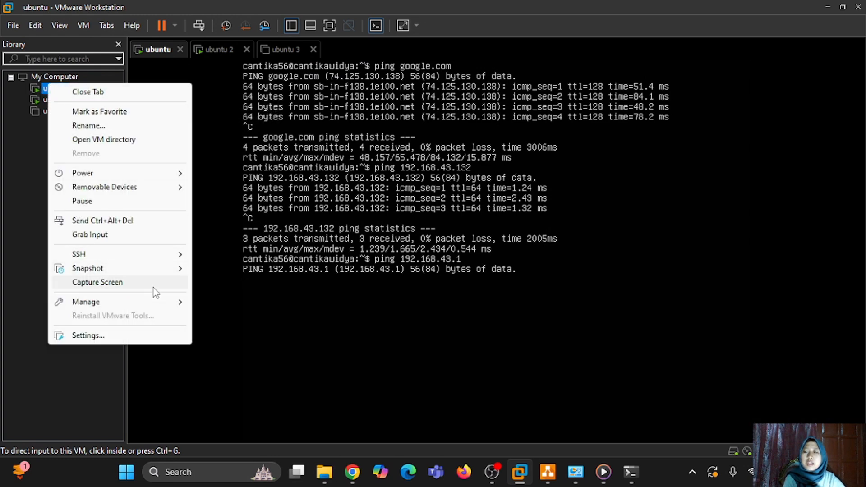
click(111, 337)
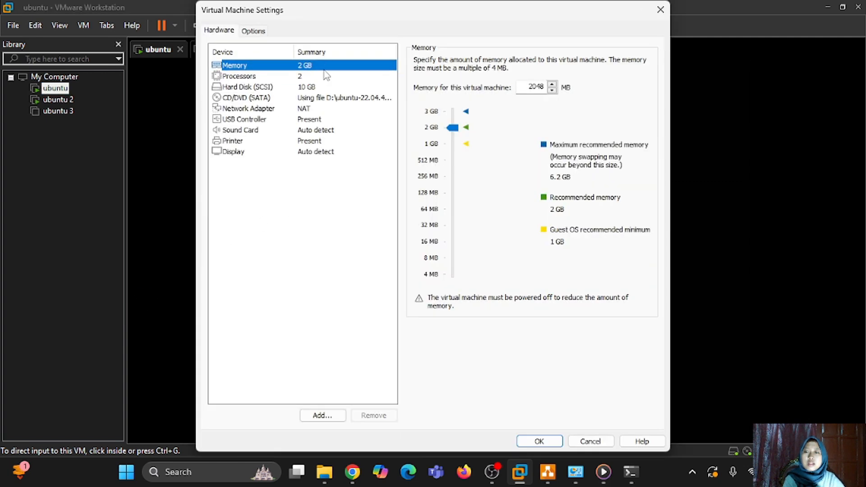
click(302, 111)
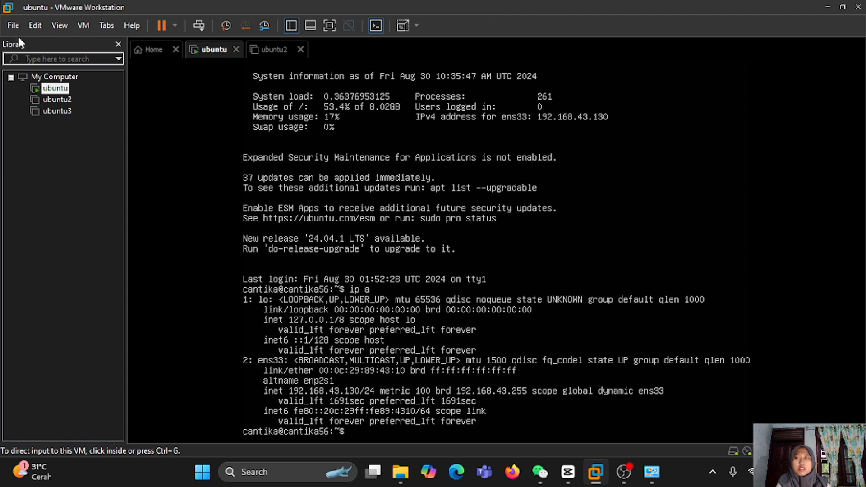
- Bridge VMnet0 to the Qualcomm QCA61x4A 802.11ac Wireless Adapter in the Virtual Network Editor and save
click(30, 26)
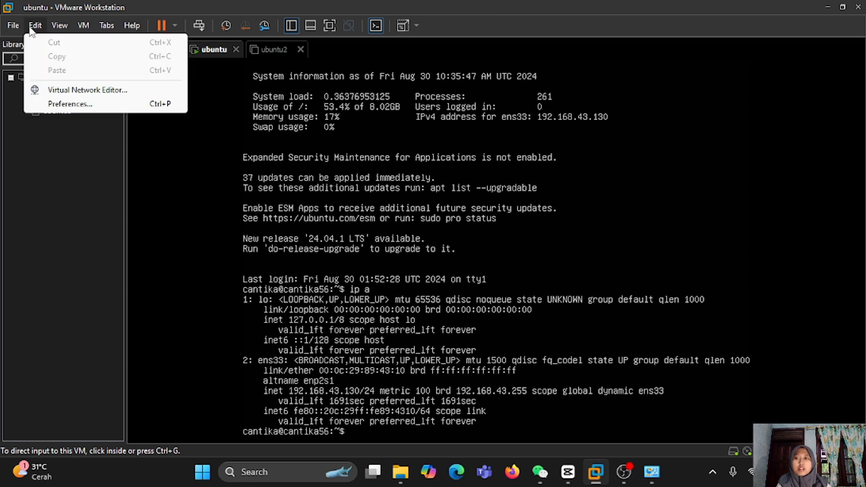
click(77, 91)
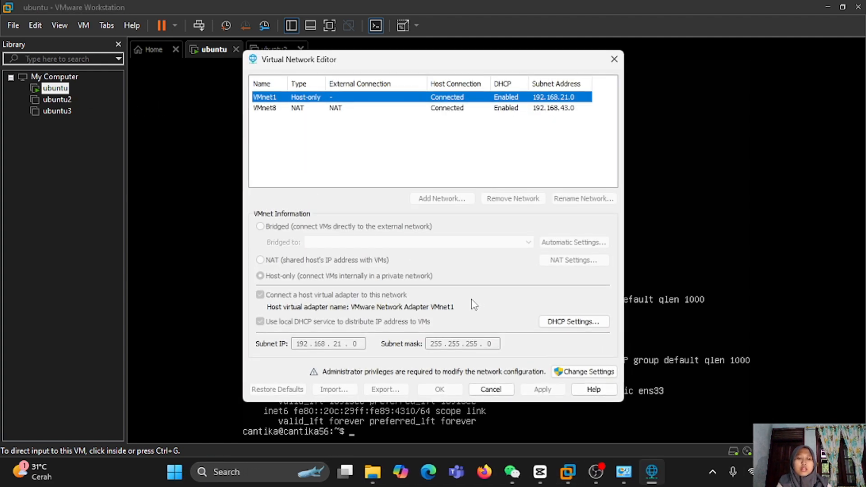
click(592, 372)
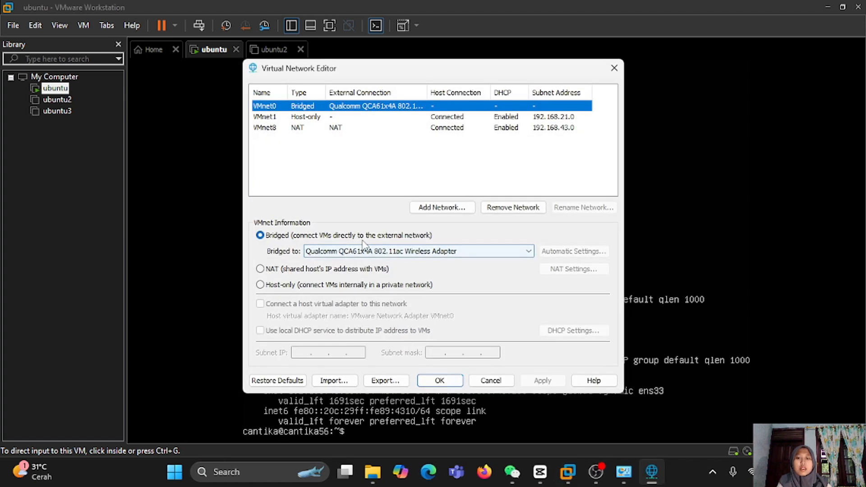
click(369, 251)
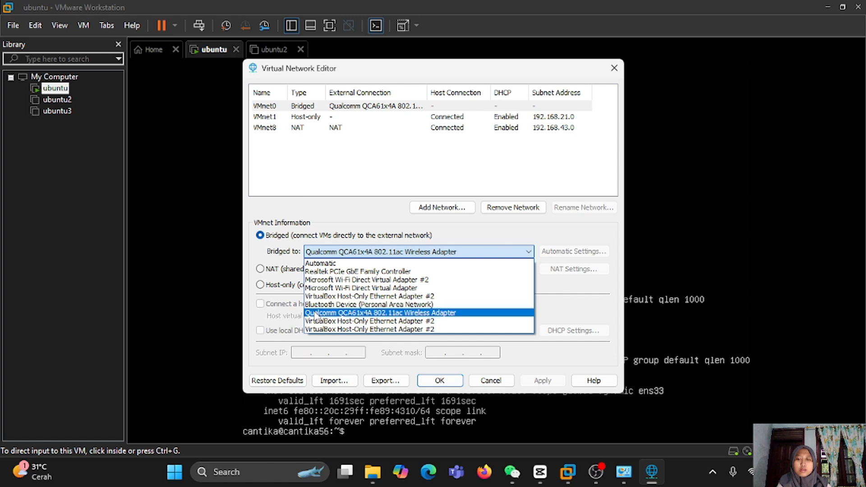
click(338, 313)
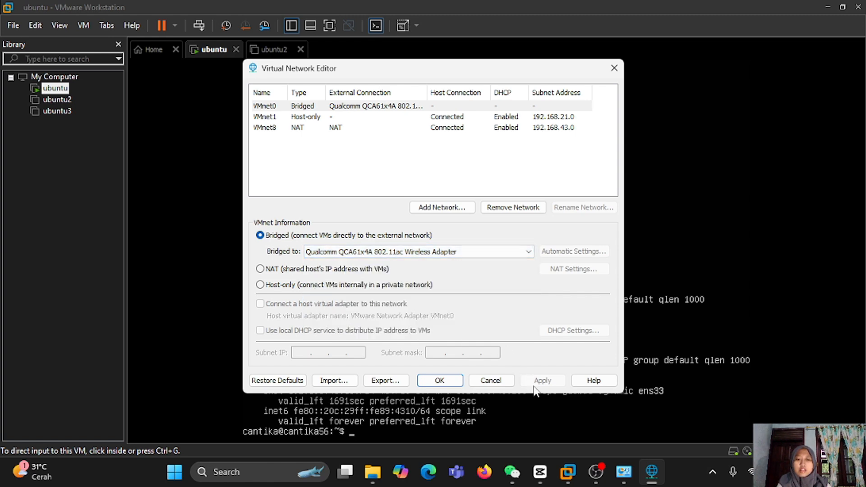
click(438, 381)
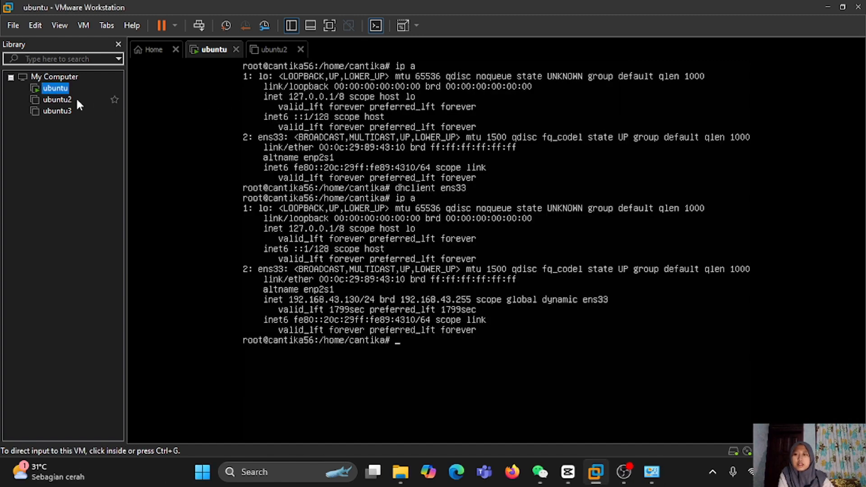
- Change the ubuntu VM's Network Adapter connection from NAT to Bridged and save the settings
right_click(64, 90)
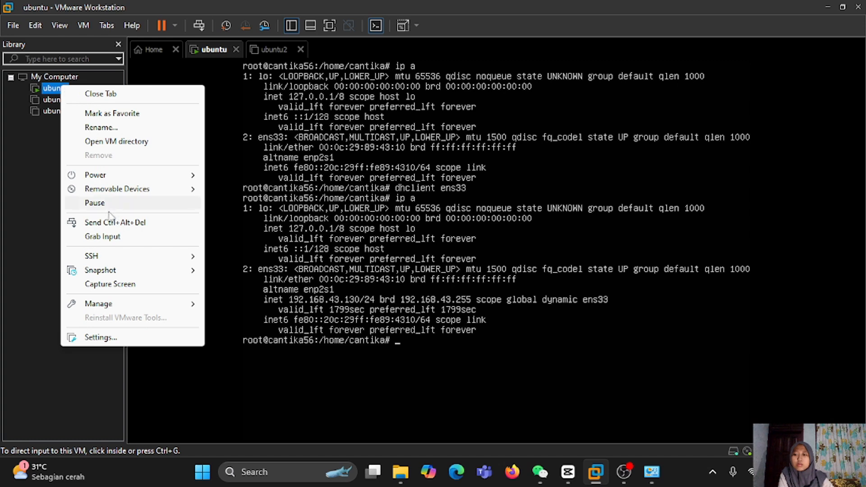
click(113, 339)
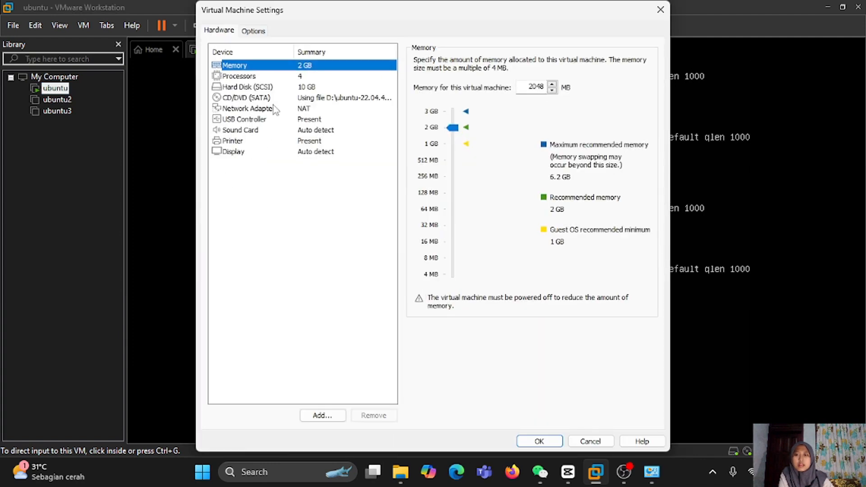
click(275, 111)
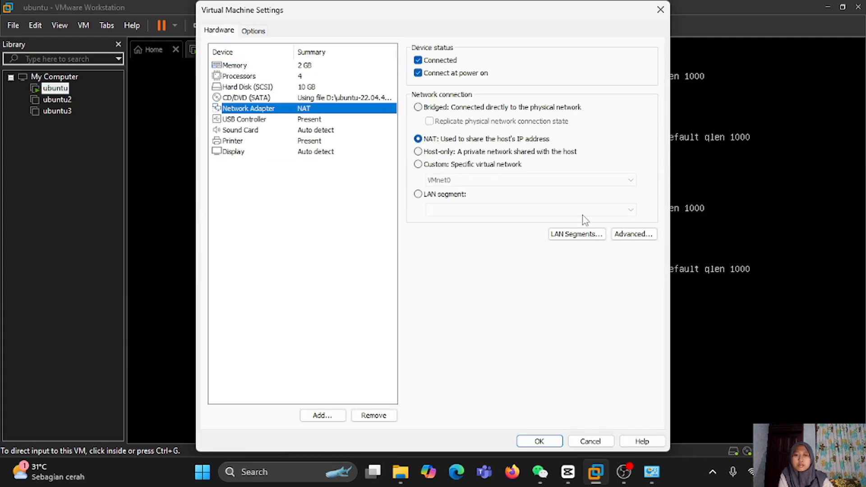
click(418, 108)
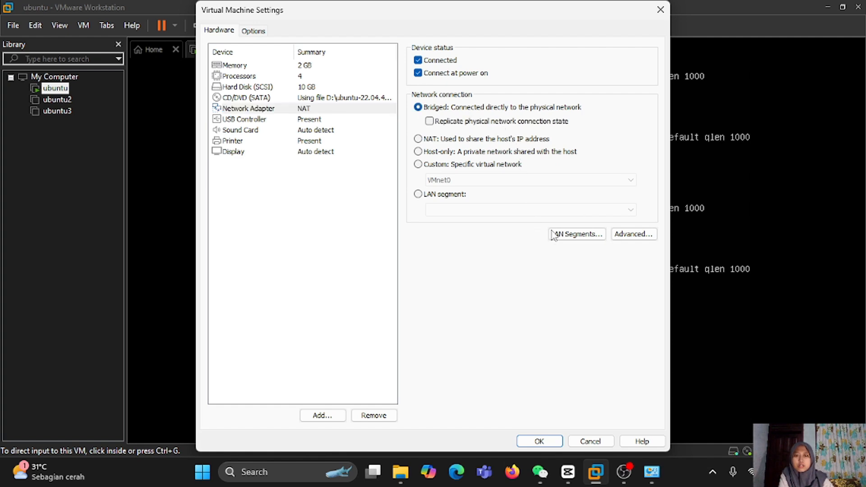
click(547, 442)
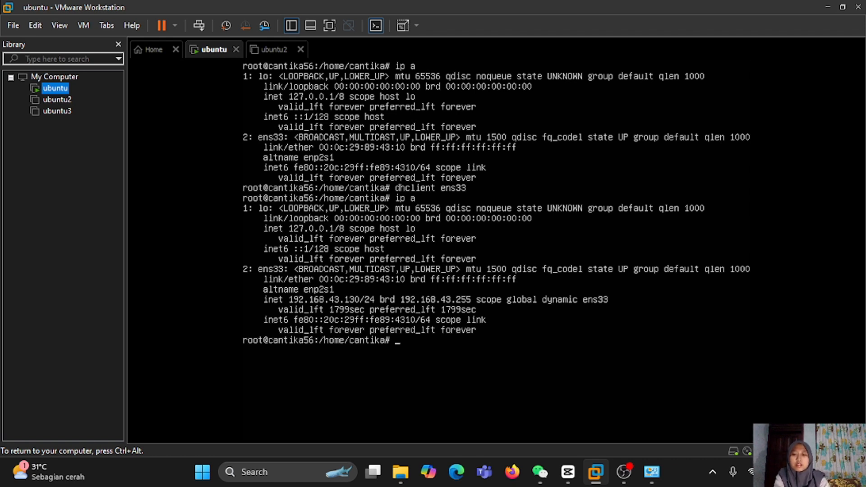
- Release the ubuntu VM's ens33 DHCP lease with dhclient -r ens33
text(d)
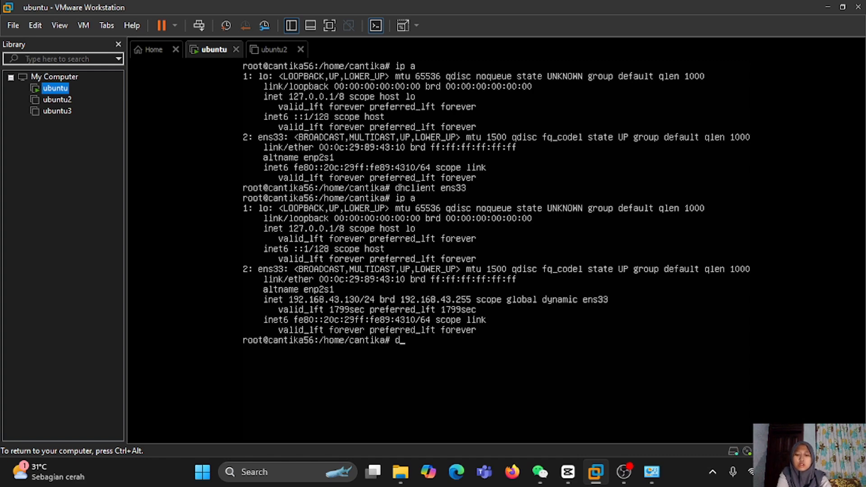
text(hc)
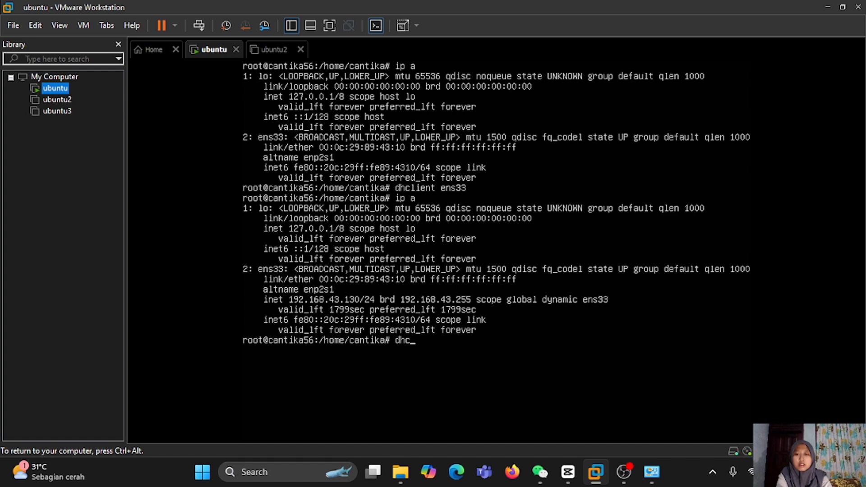
text(lient)
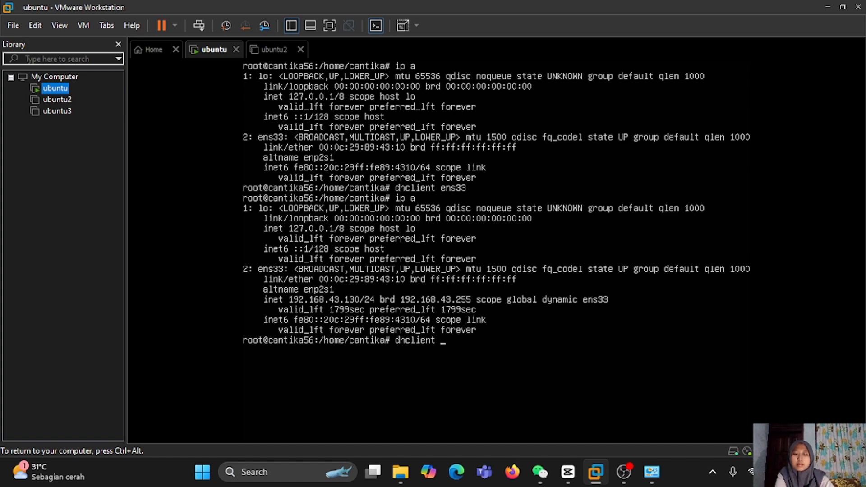
text( -r )
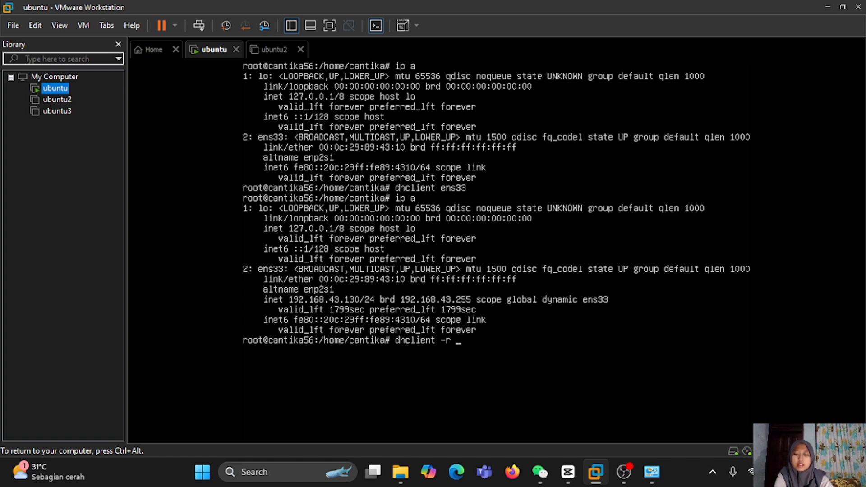
text(enss)
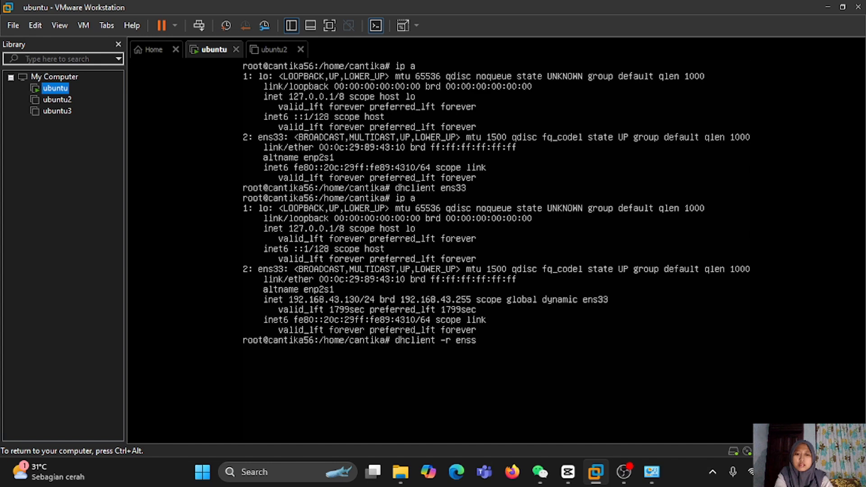
key(BackSpace)
text(22)
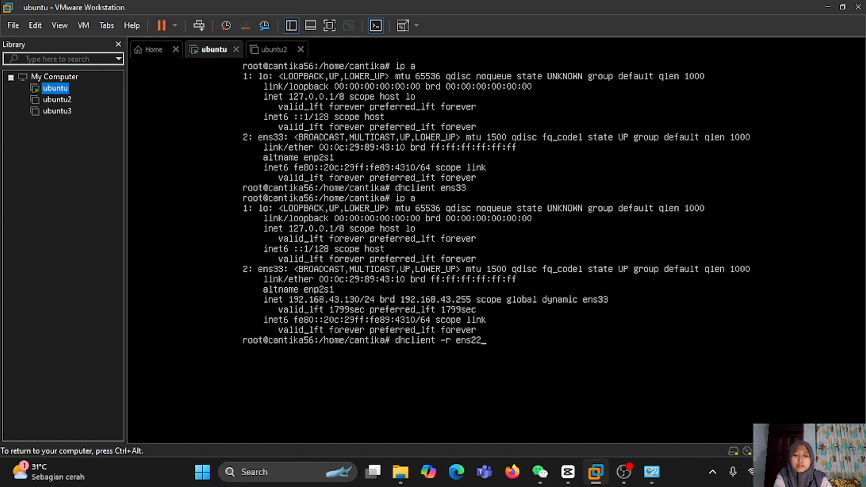
key(BackSpace)
key(BackSpace)
text(33)
key(Return)
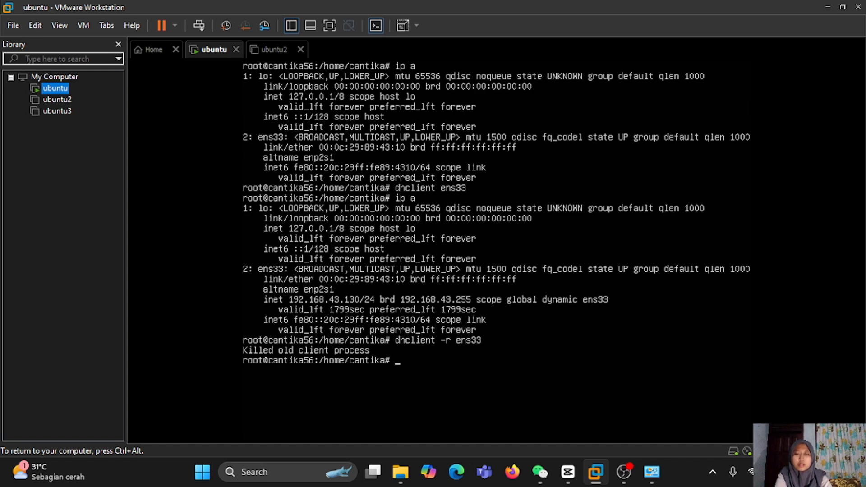
- Renew the ens33 lease and confirm with ip a that it now holds 192.168.11.10/24
text(dhclient)
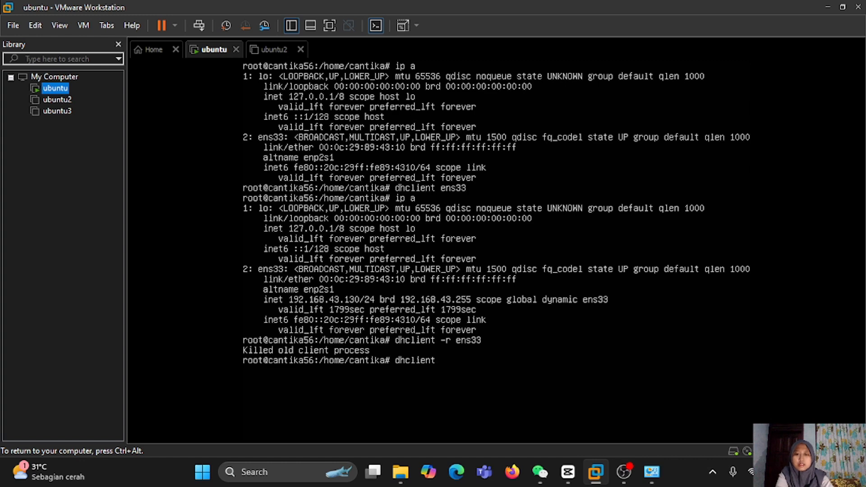
text( ens33)
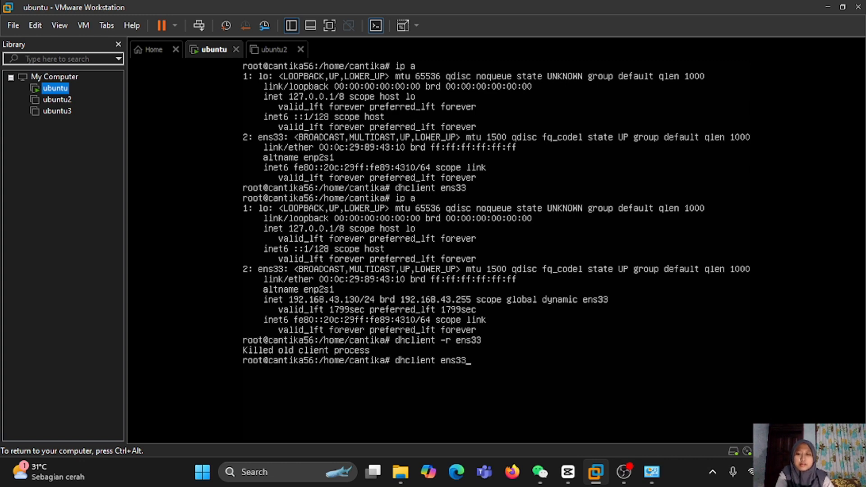
key(Return)
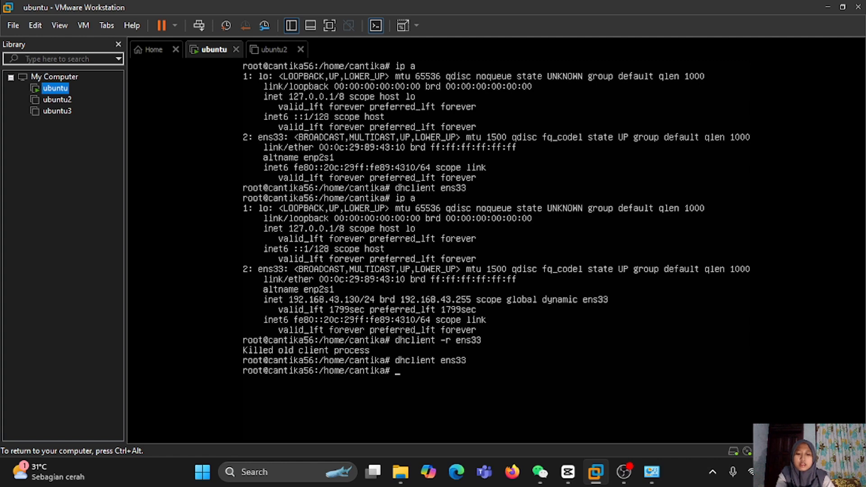
text(ip a)
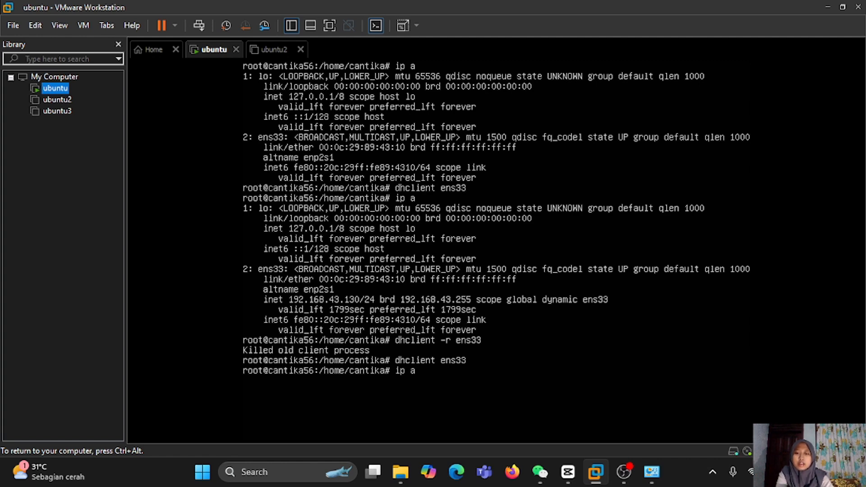
key(Return)
key(ctrl+alt)
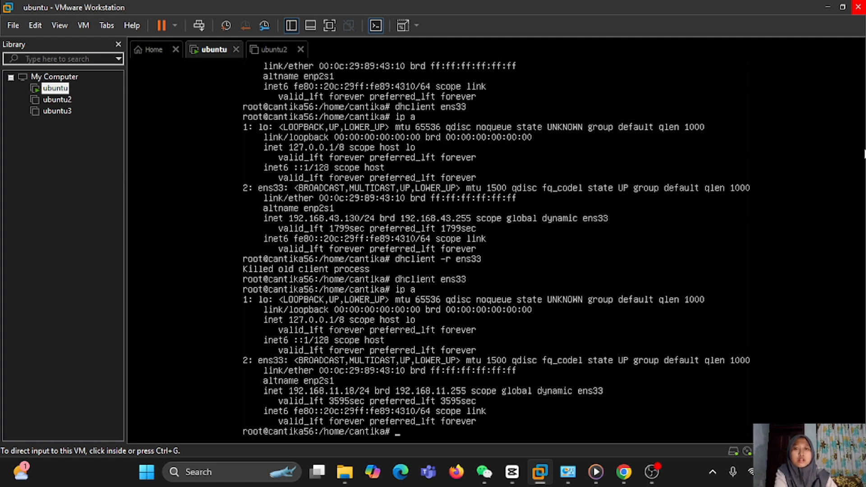
- Open the Network and Sharing Center through Control Panel's Network and Internet settings
click(754, 240)
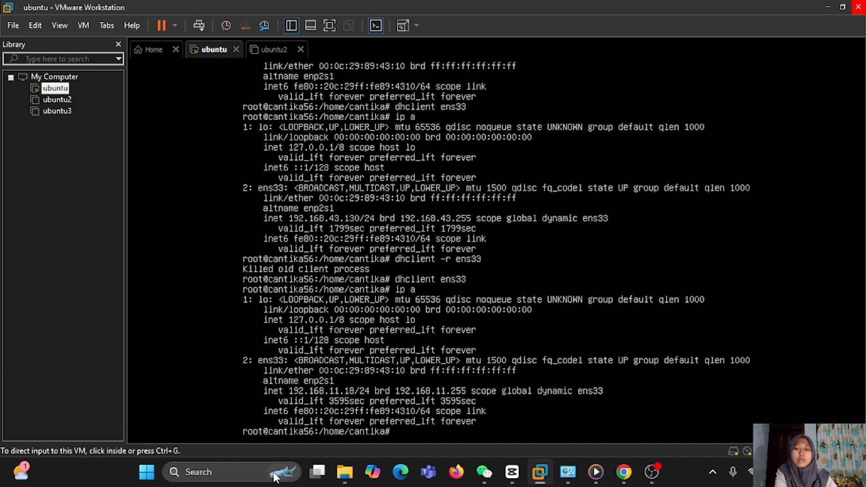
click(254, 473)
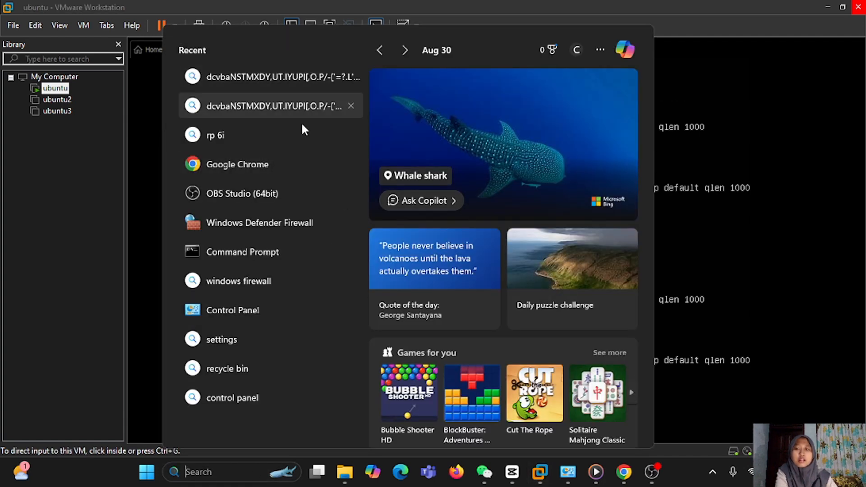
click(270, 310)
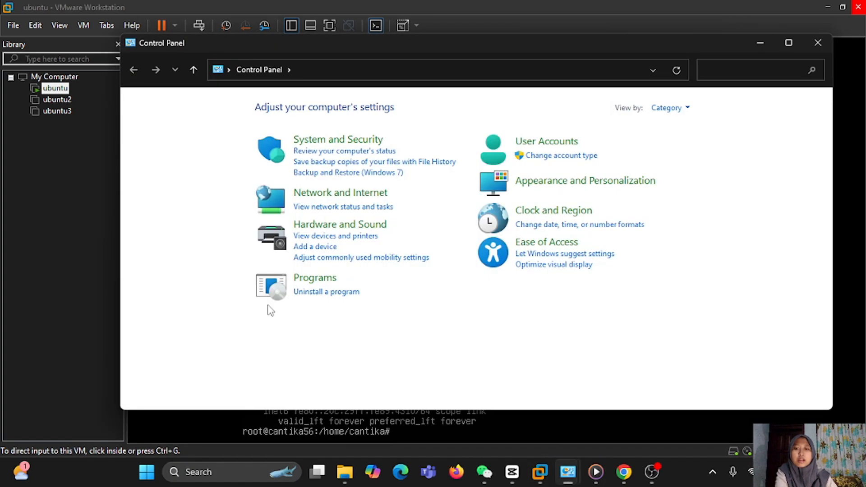
click(347, 194)
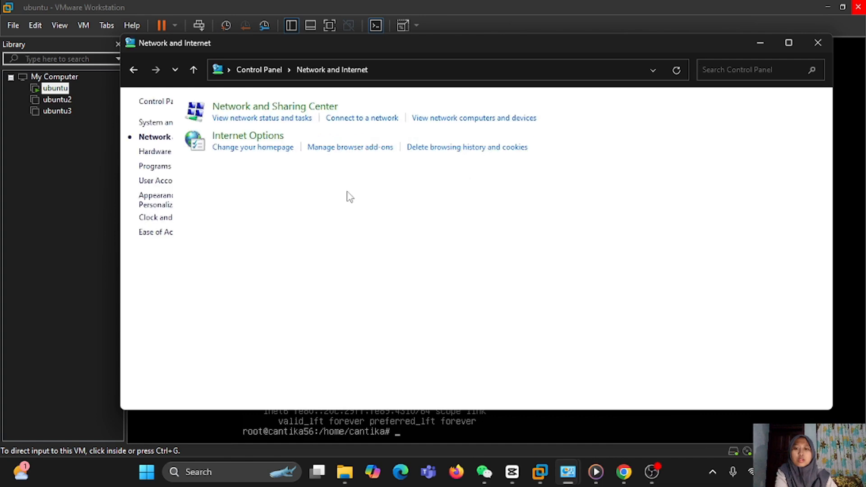
click(326, 109)
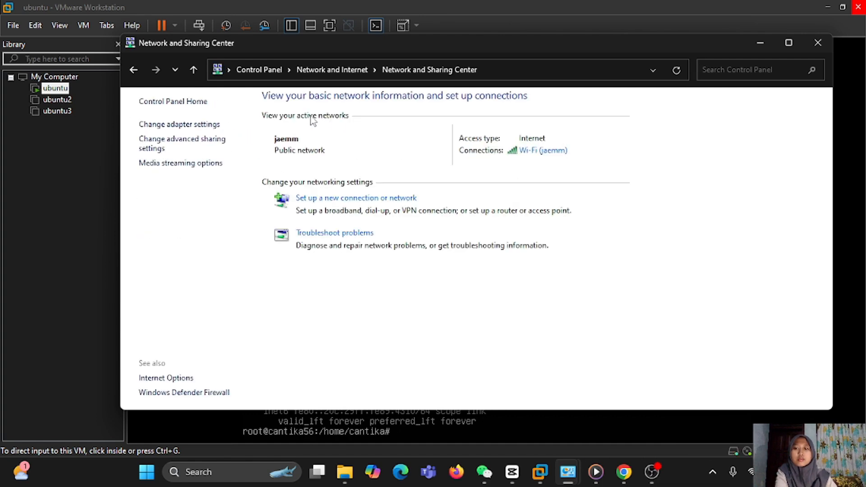
- Review the Wi-Fi adapter's connection details, then close them and minimize the Network and Sharing Center
click(199, 126)
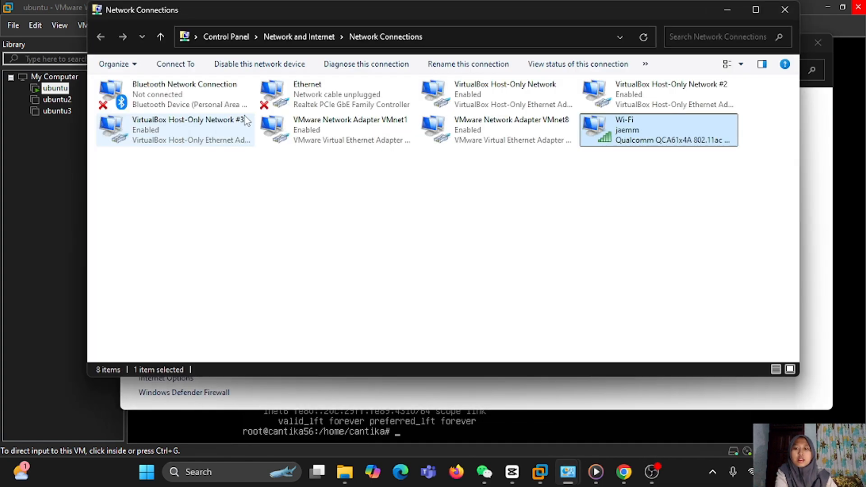
double_click(638, 131)
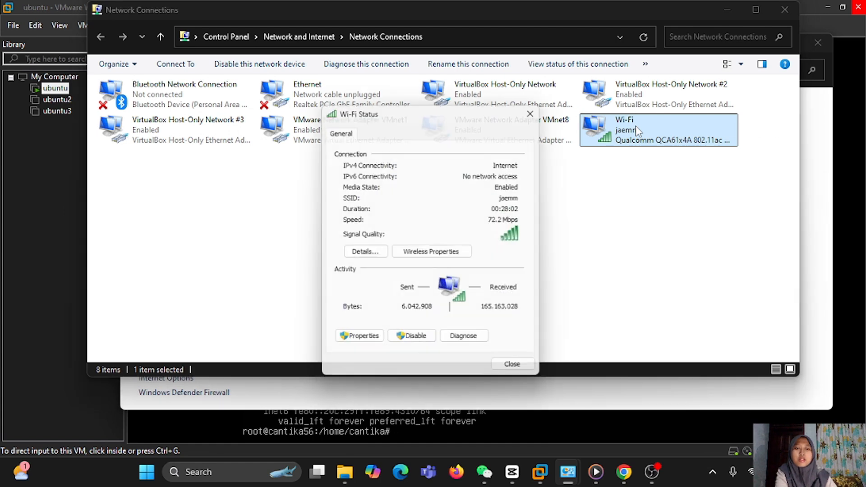
click(365, 253)
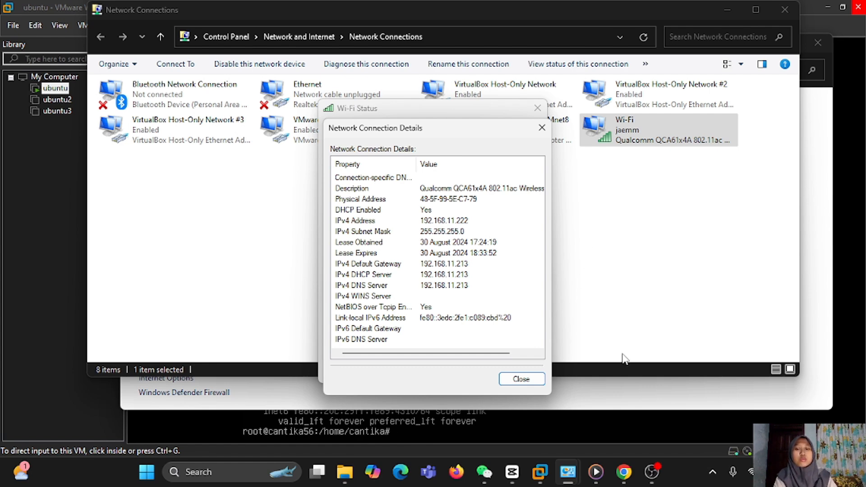
click(785, 9)
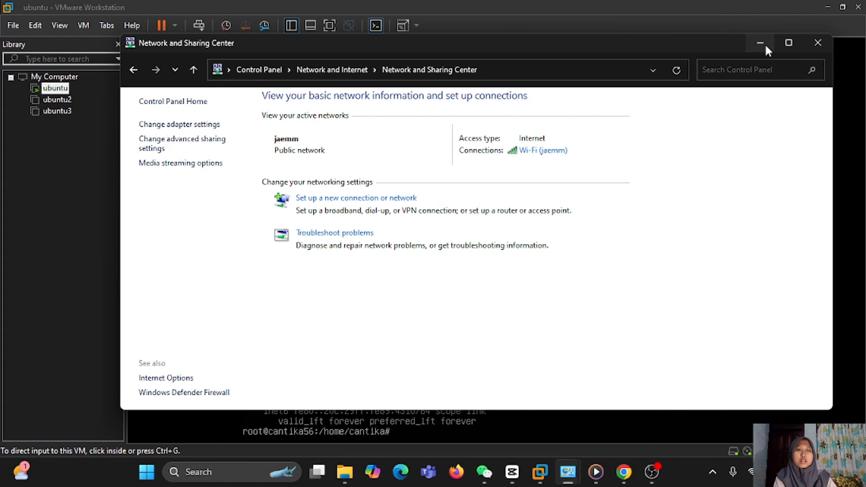
click(764, 42)
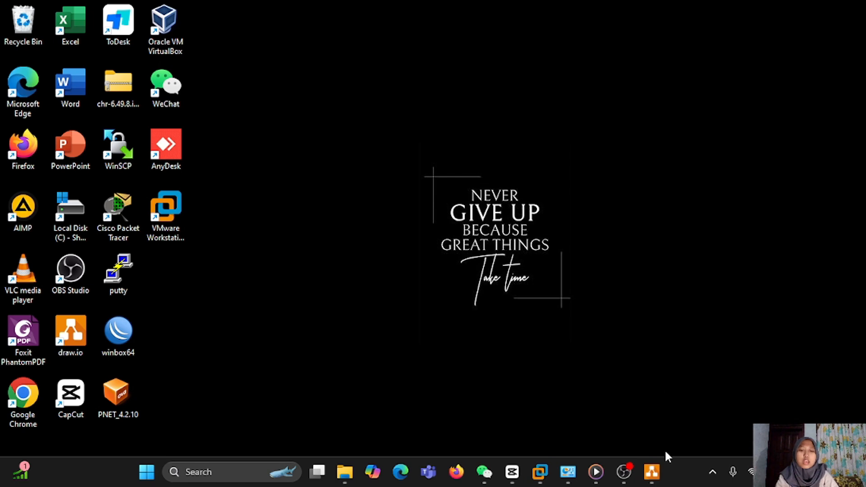
click(653, 472)
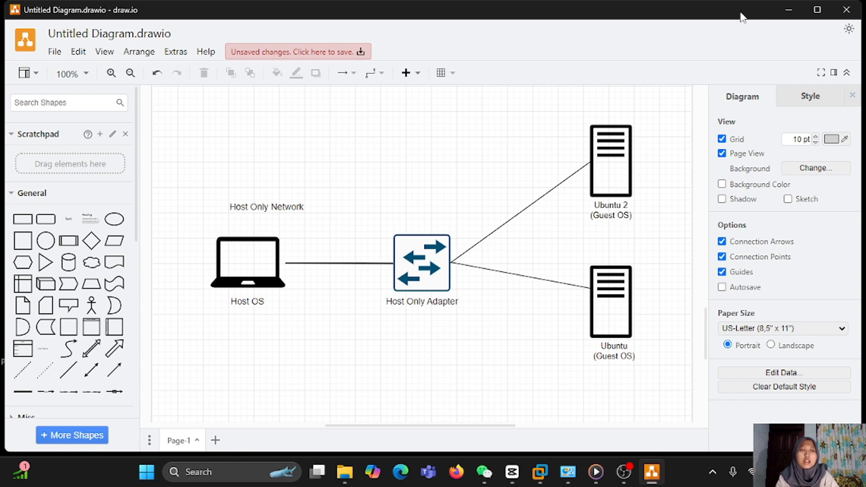
click(789, 10)
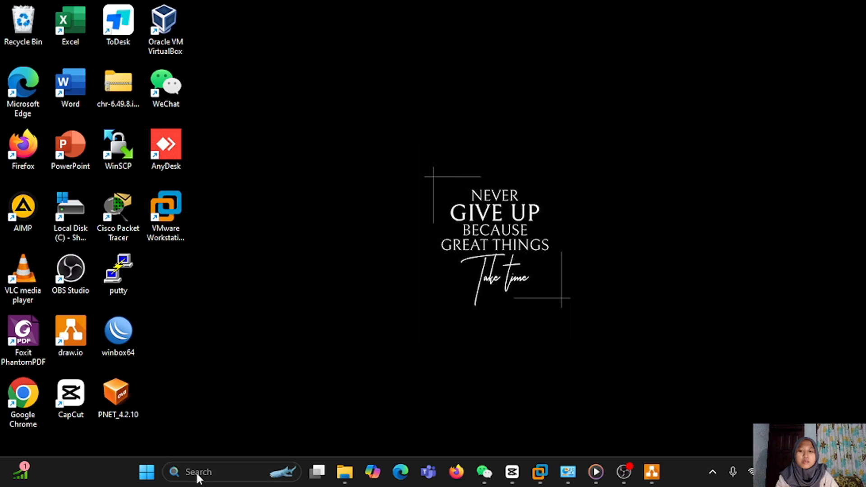
- Check VMnet1's details showing IPv4 192.168.21.1 and DHCP server 192.168.21.254, then close them
mouse_move(568, 472)
click(499, 410)
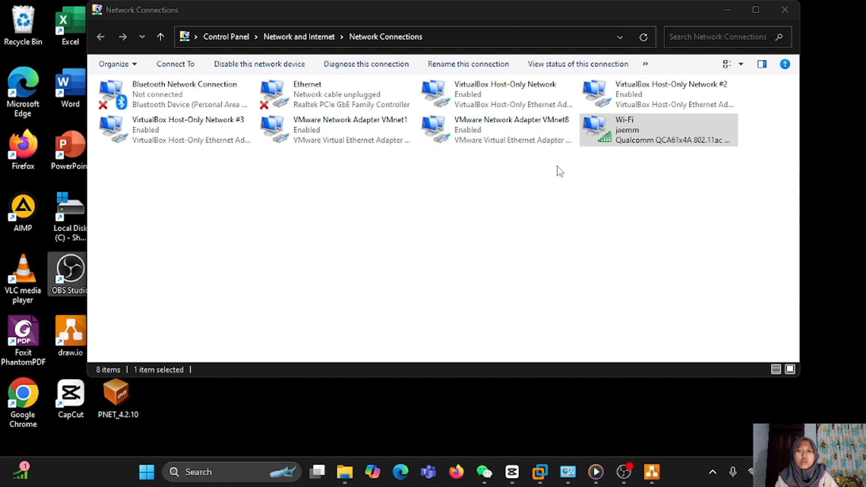
double_click(381, 127)
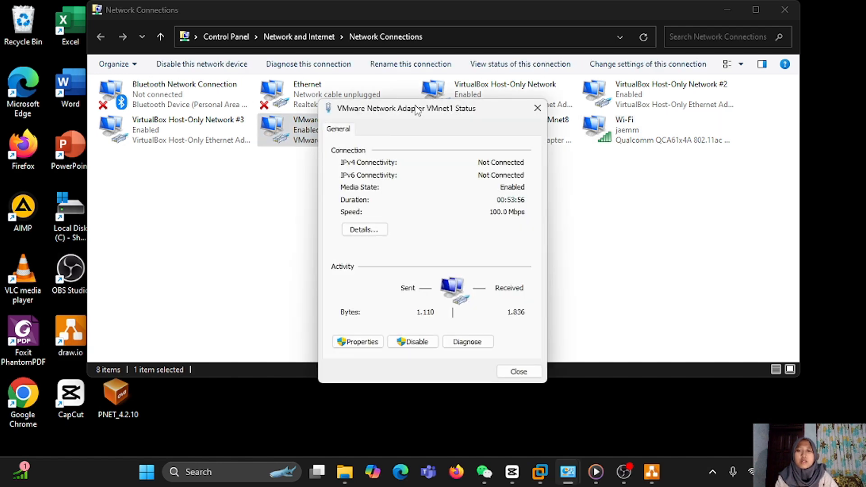
click(367, 233)
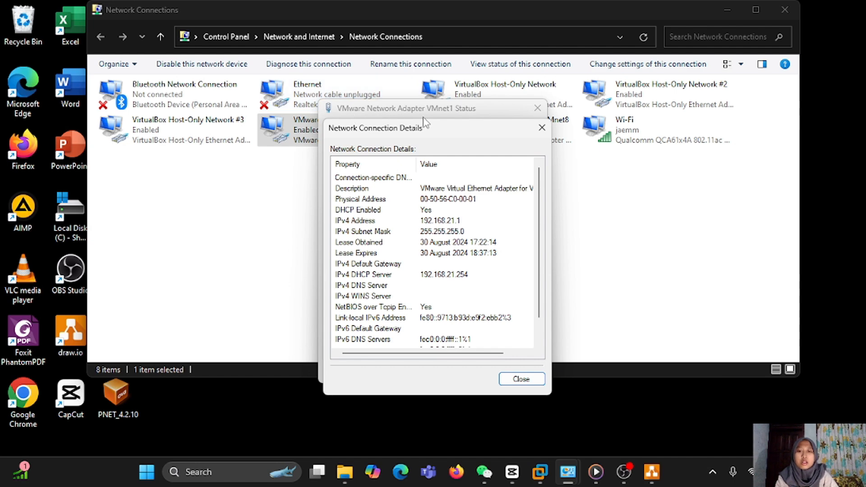
click(521, 378)
click(518, 371)
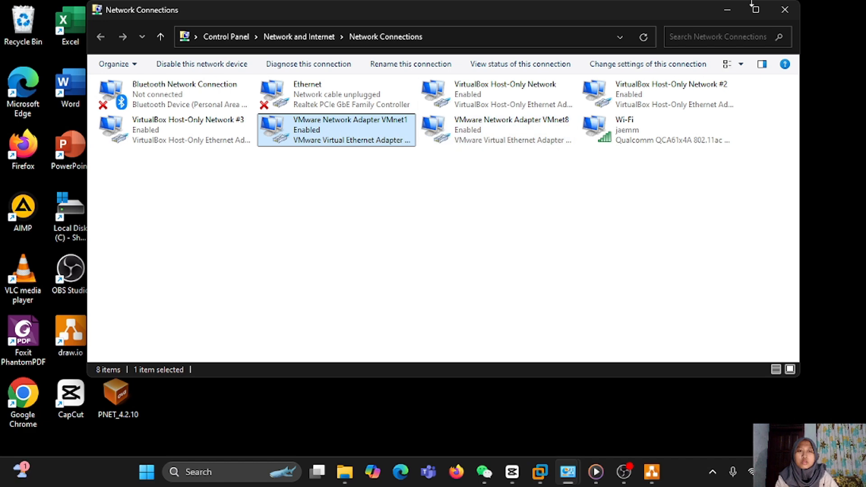
- Minimize Network Connections and return to the ubuntu VM in VMware Workstation, opening its Library menu
click(727, 11)
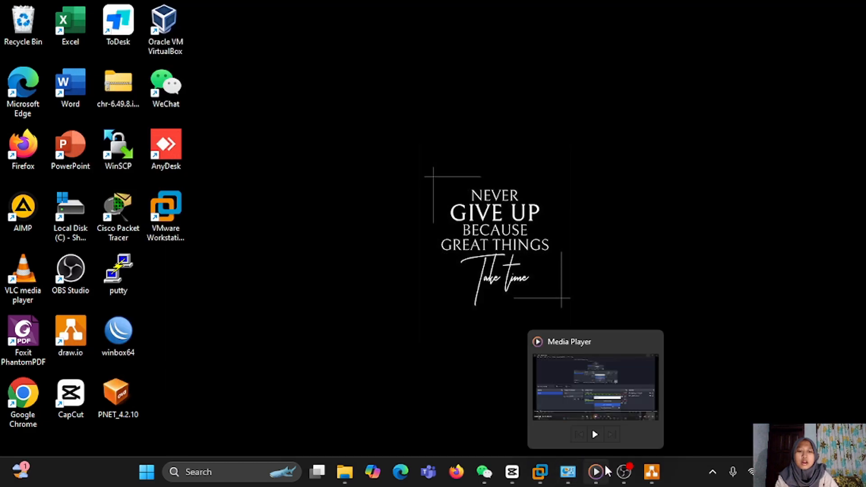
mouse_move(540, 474)
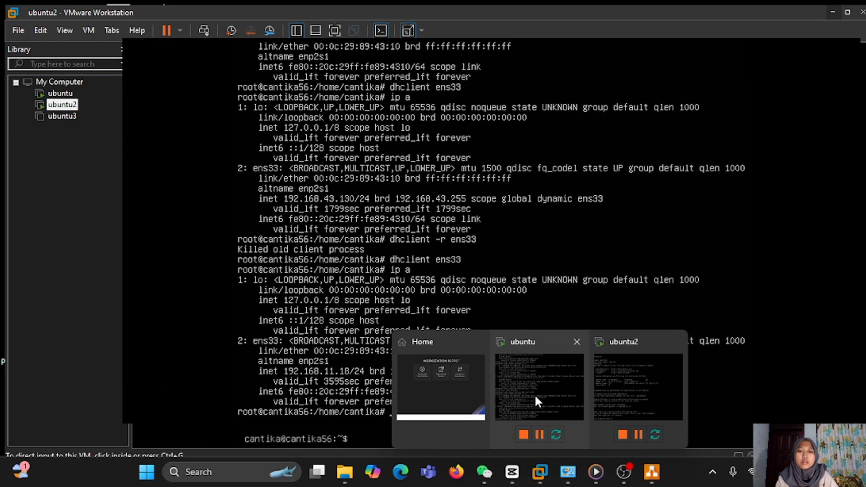
click(535, 397)
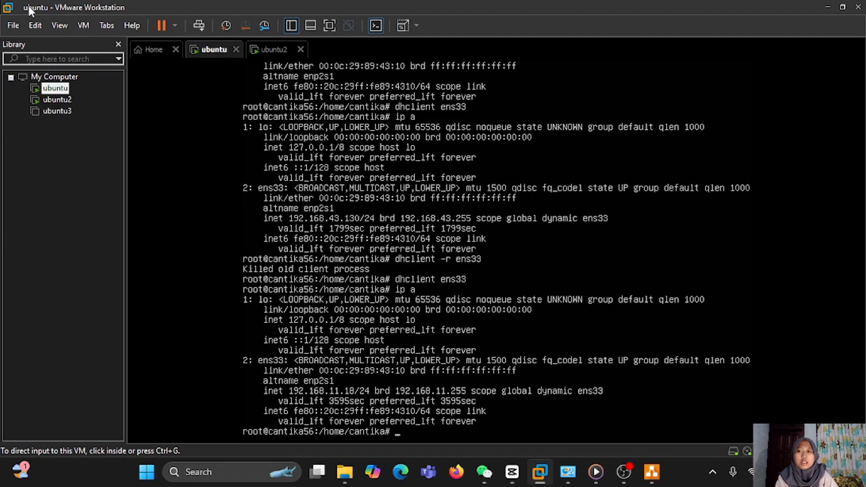
right_click(64, 87)
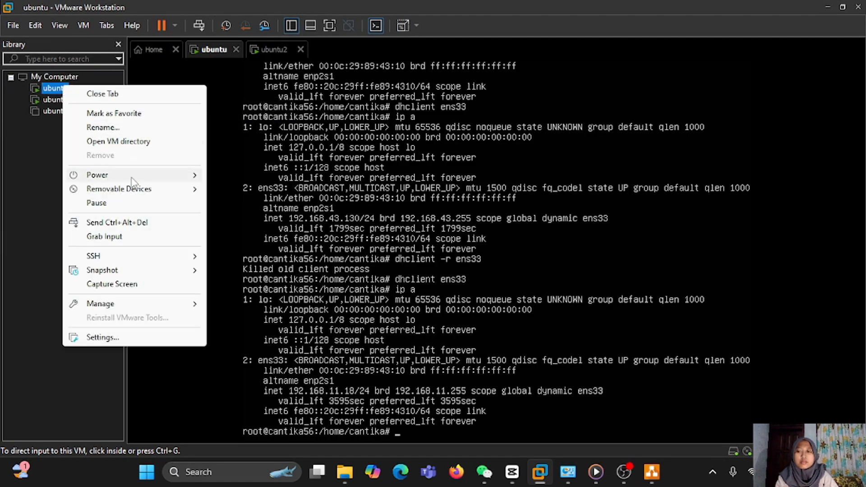
- Change the ubuntu VM's Network Adapter from Bridged to Host-only in its settings and confirm
click(127, 337)
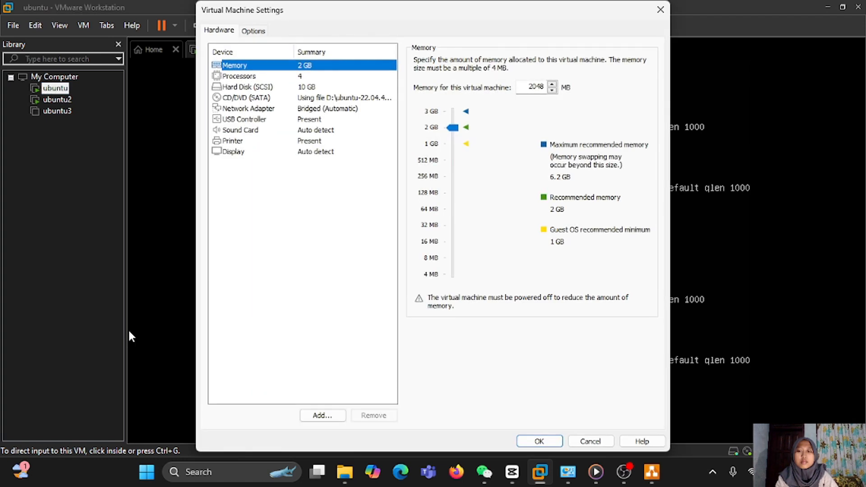
click(265, 108)
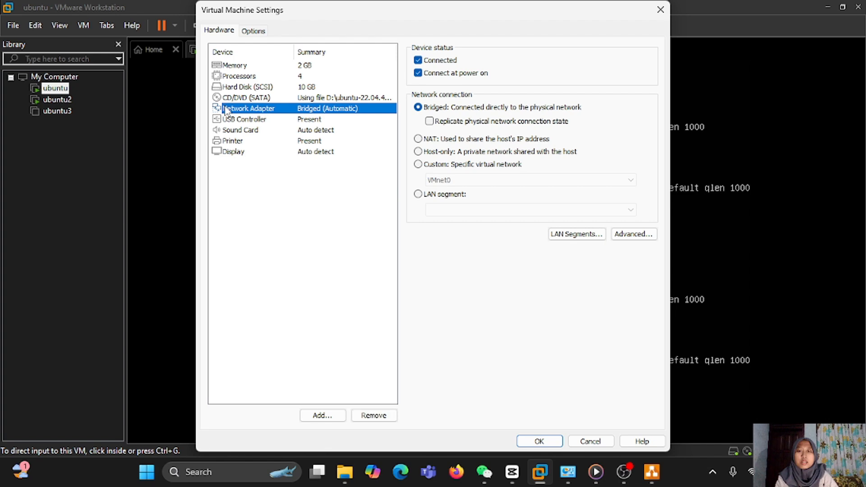
click(450, 154)
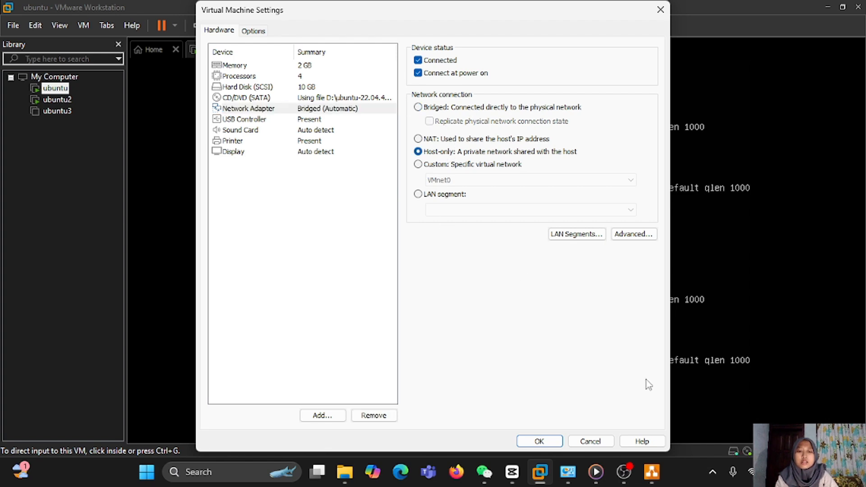
click(540, 441)
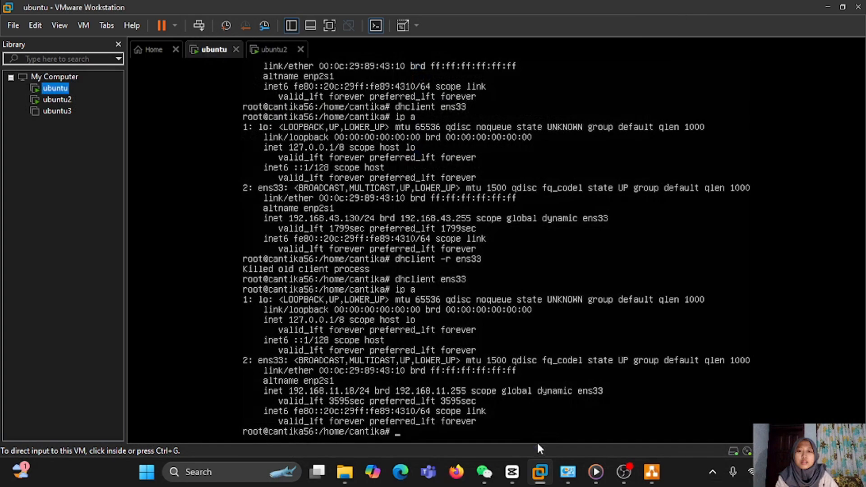
- Release and renew ens33's lease in the ubuntu VM, confirming it now holds 192.168.21.128/24
click(145, 213)
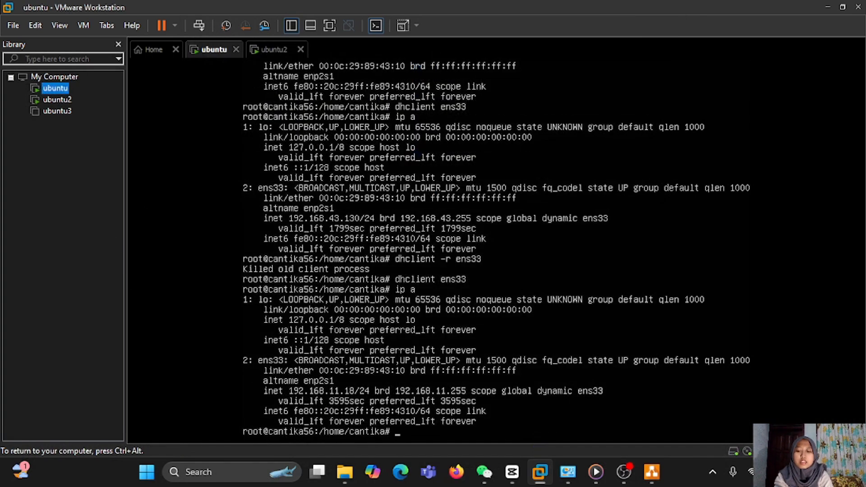
text(dhc)
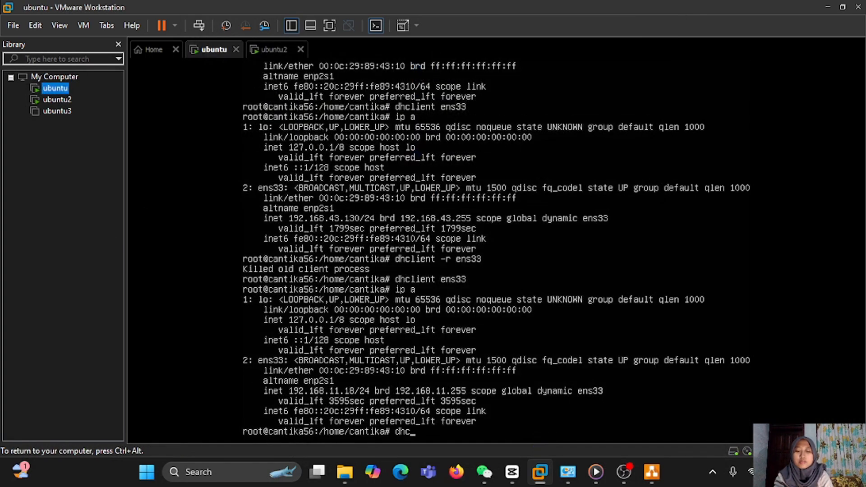
text(lient -)
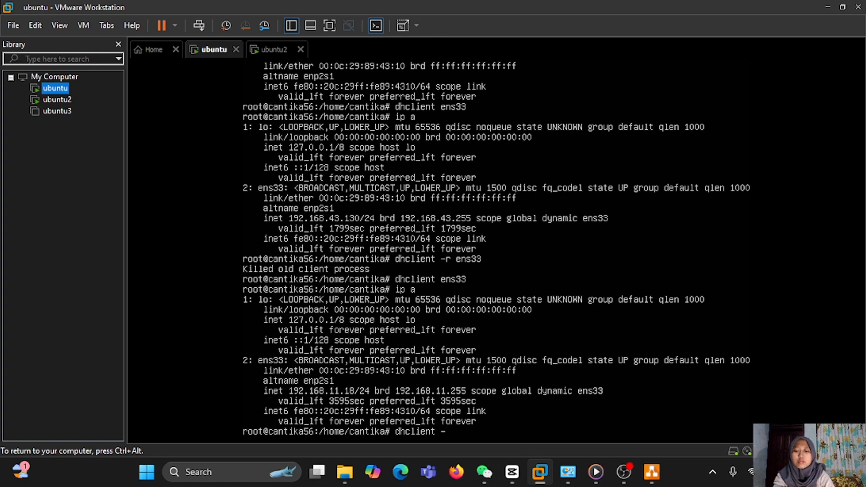
text(r ens)
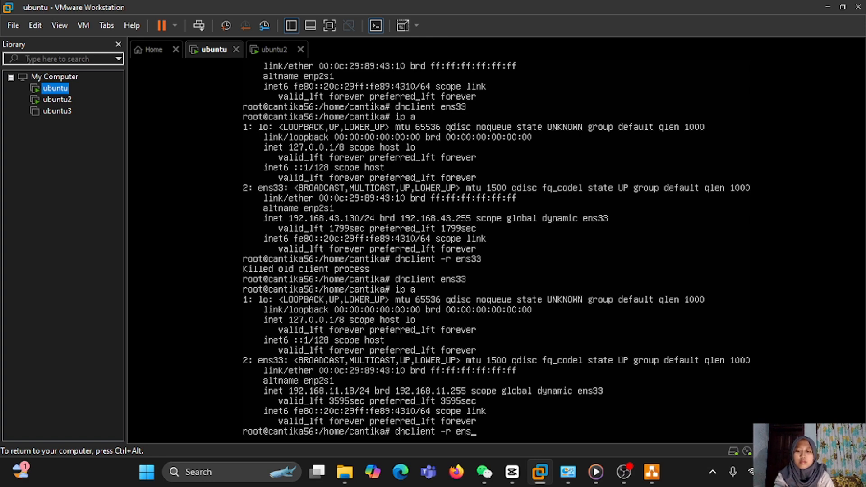
text(33)
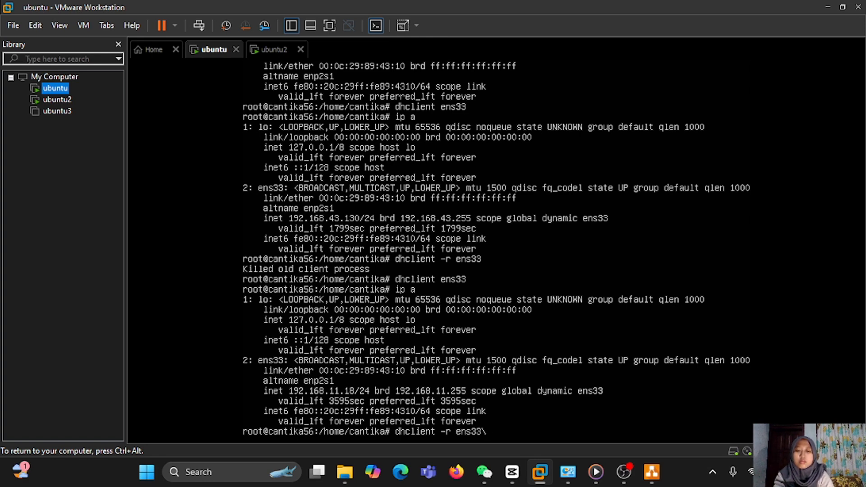
key(Return)
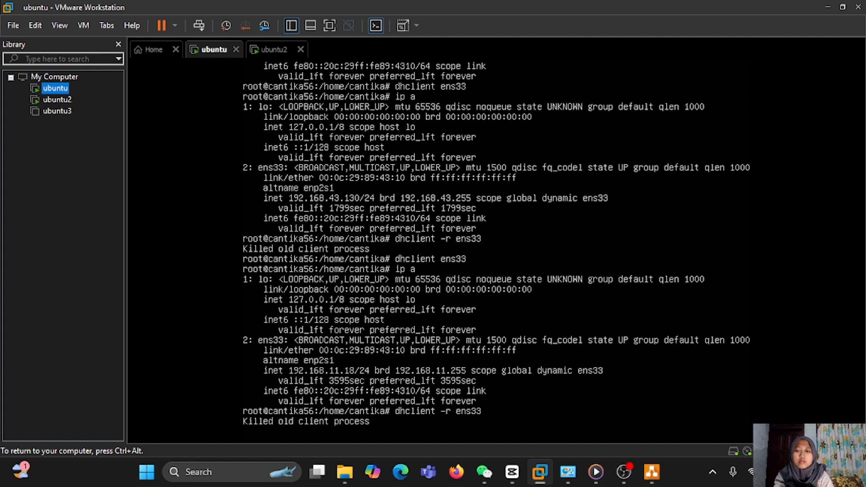
text(dhc)
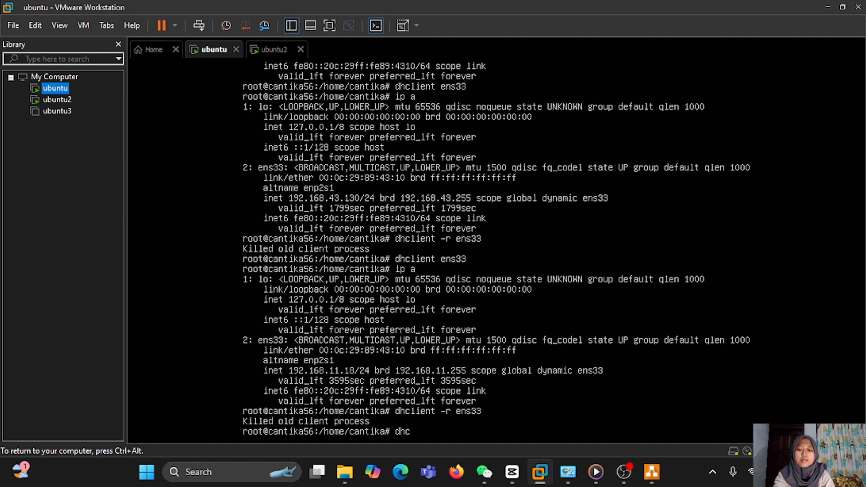
text(lient e)
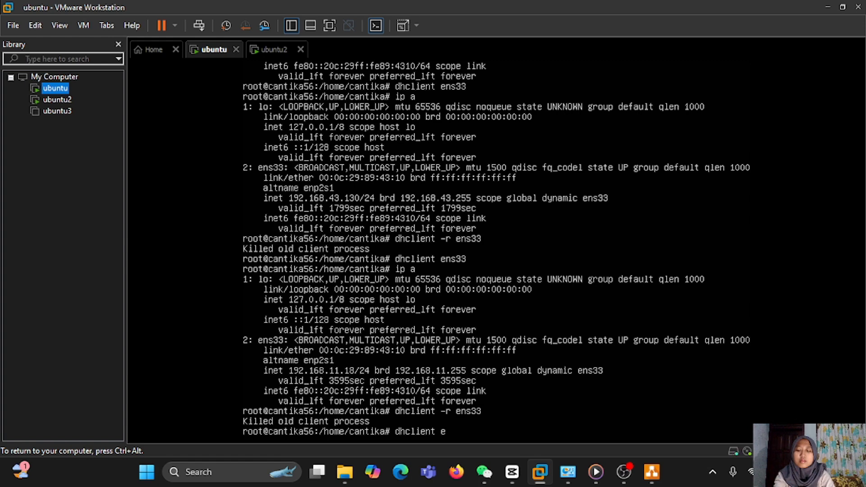
text(ns33)
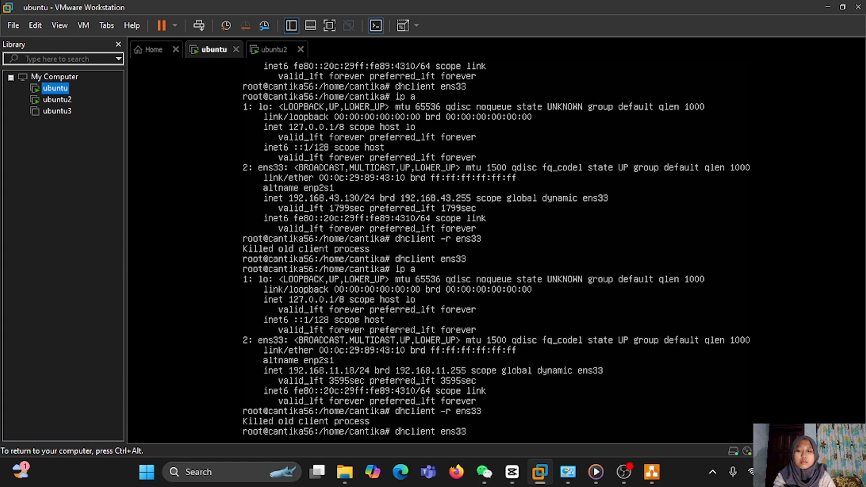
key(Return)
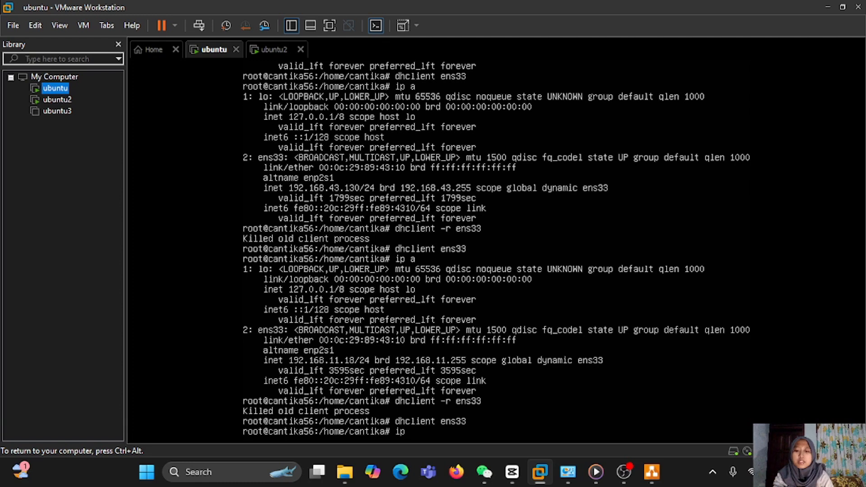
key(Return)
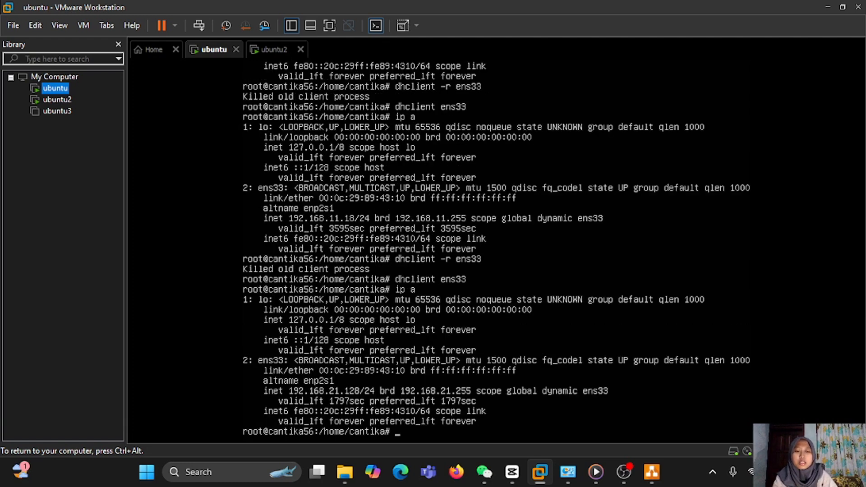
key(ctrl+alt)
mouse_move(568, 472)
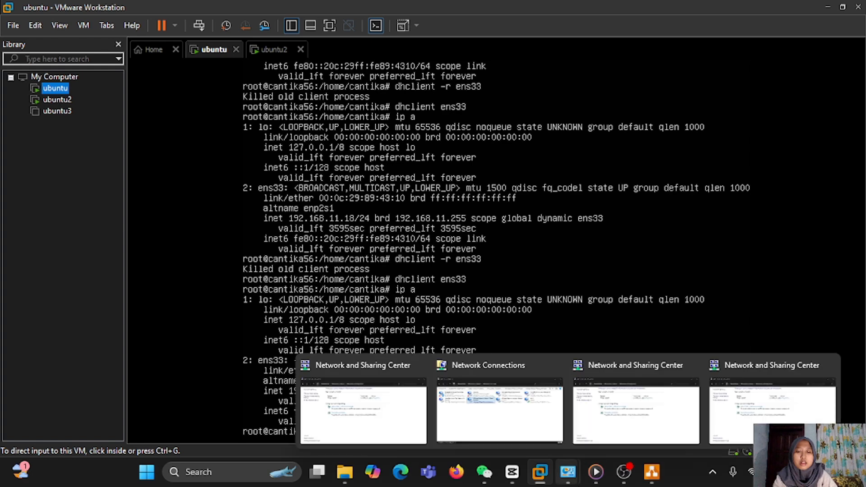
click(500, 408)
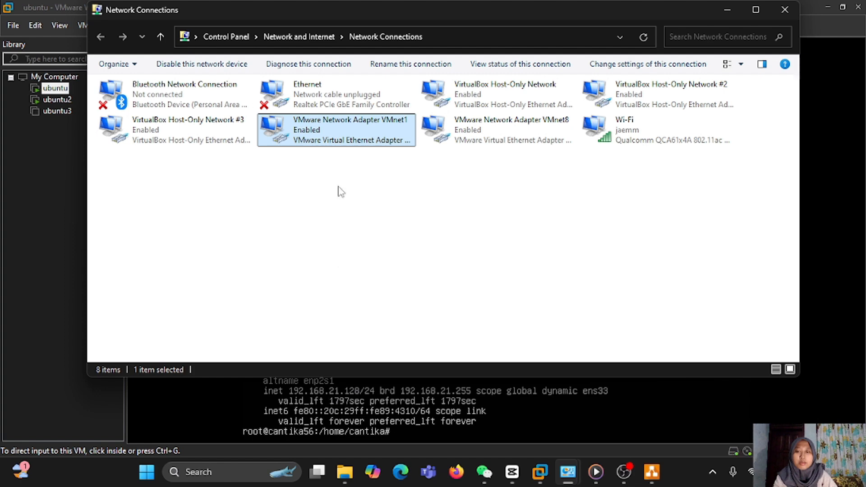
double_click(369, 134)
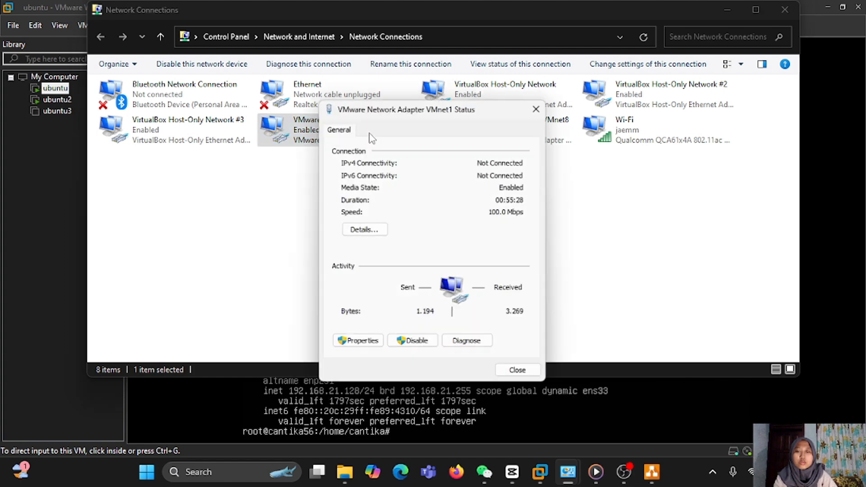
click(382, 228)
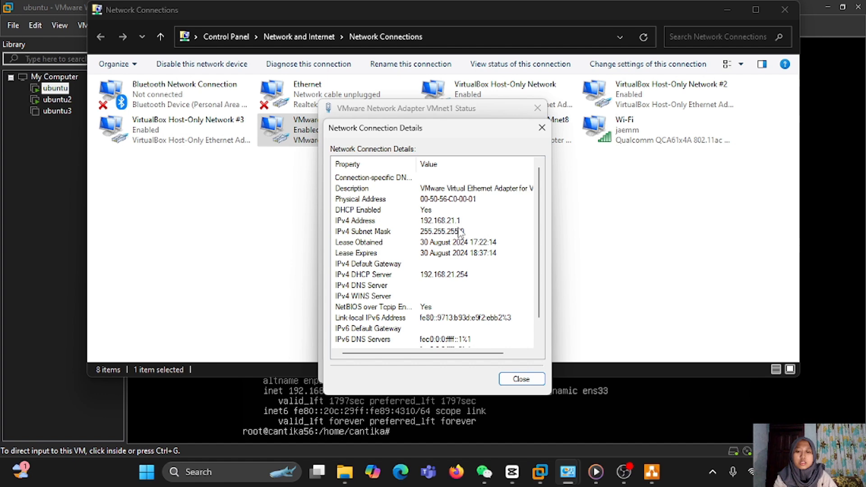
click(542, 128)
click(538, 105)
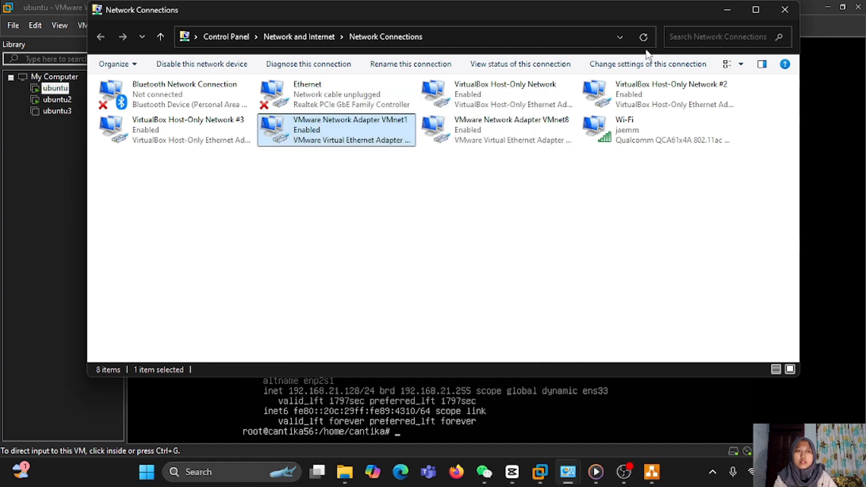
click(728, 9)
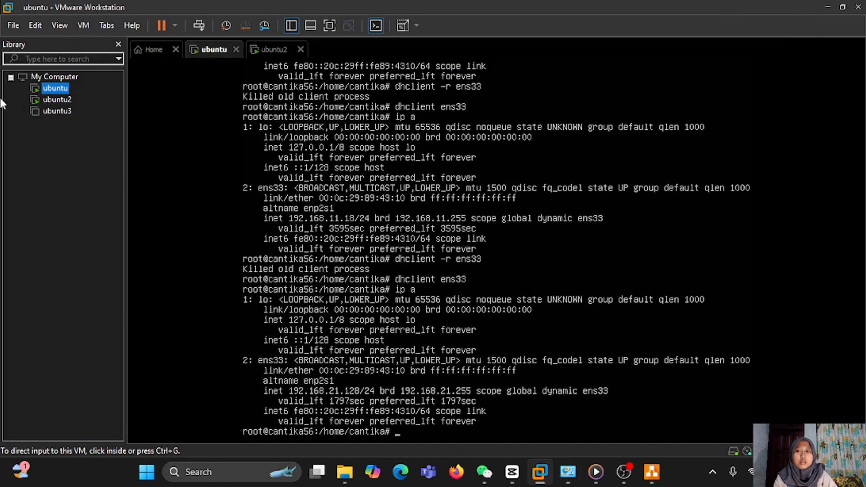
- Set ubuntu2's Network Adapter to Host-only instead of NAT in its VM settings
click(68, 100)
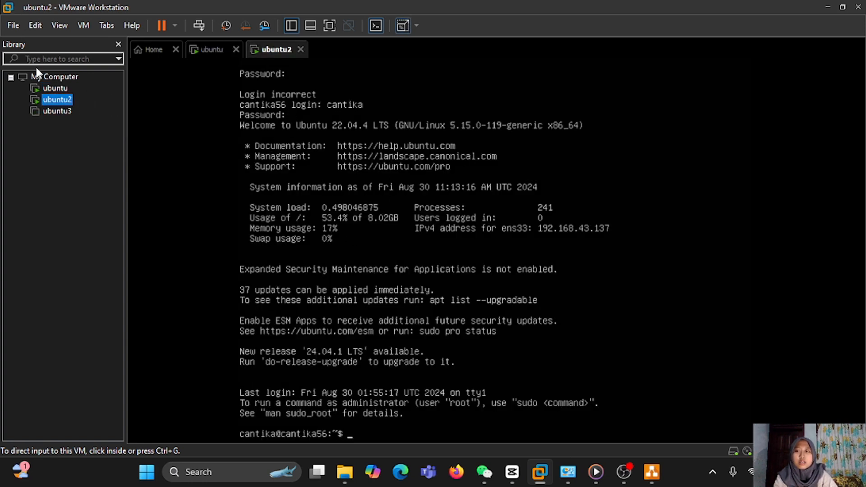
right_click(57, 99)
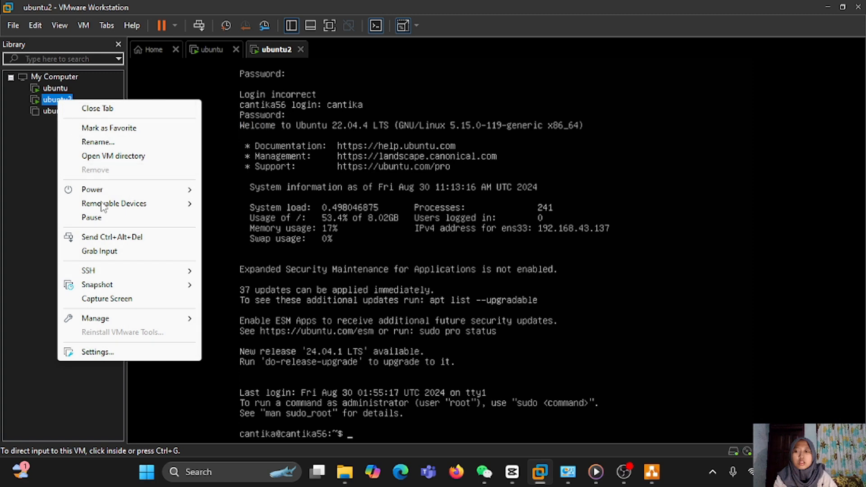
click(100, 352)
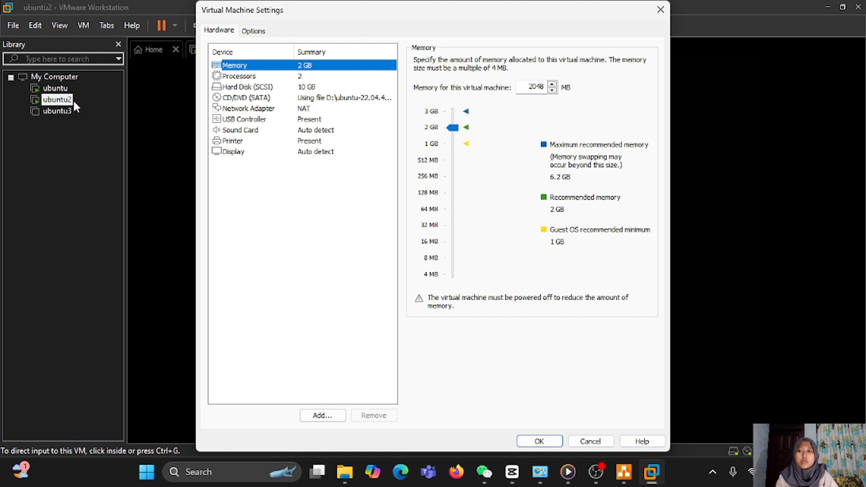
click(324, 109)
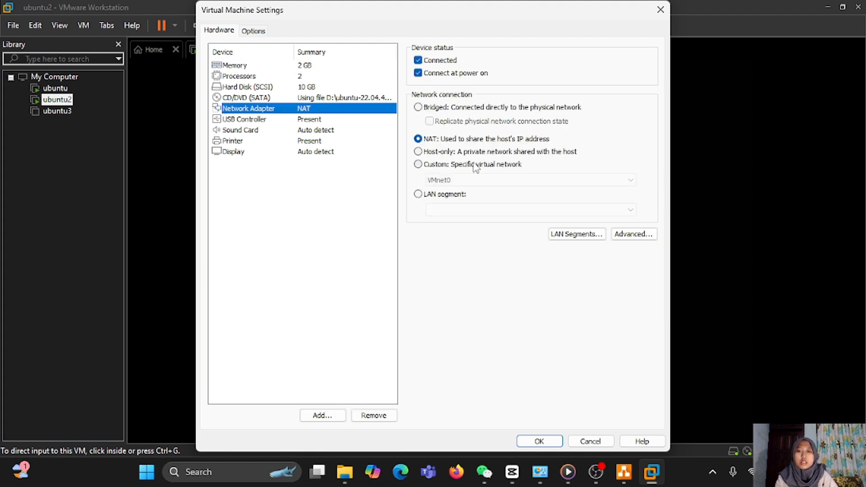
click(478, 151)
click(547, 440)
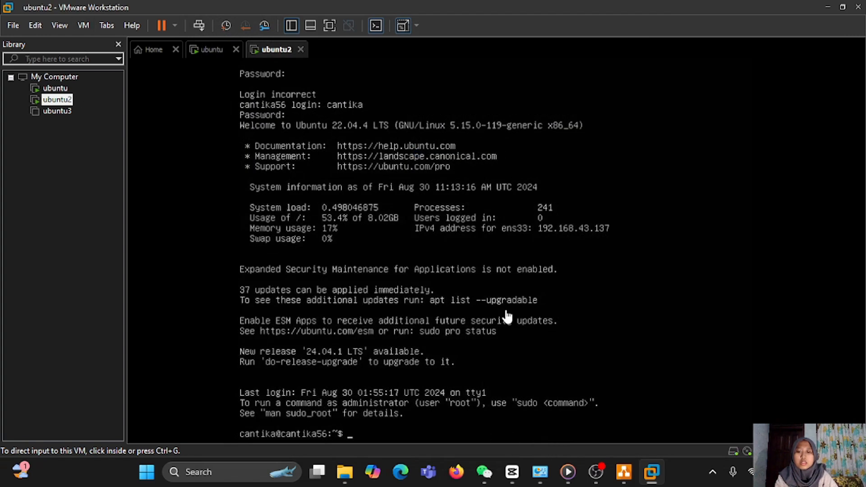
- Become root with sudo su in ubuntu2 and release ens33's DHCP lease
click(577, 312)
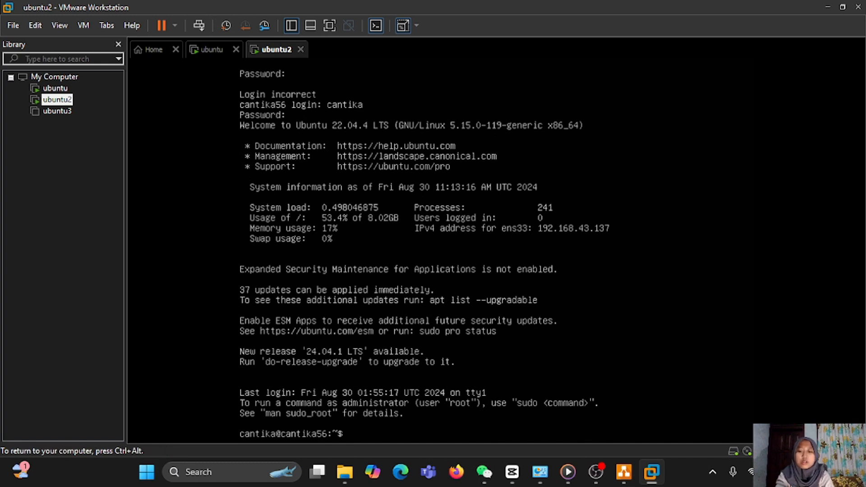
text(su)
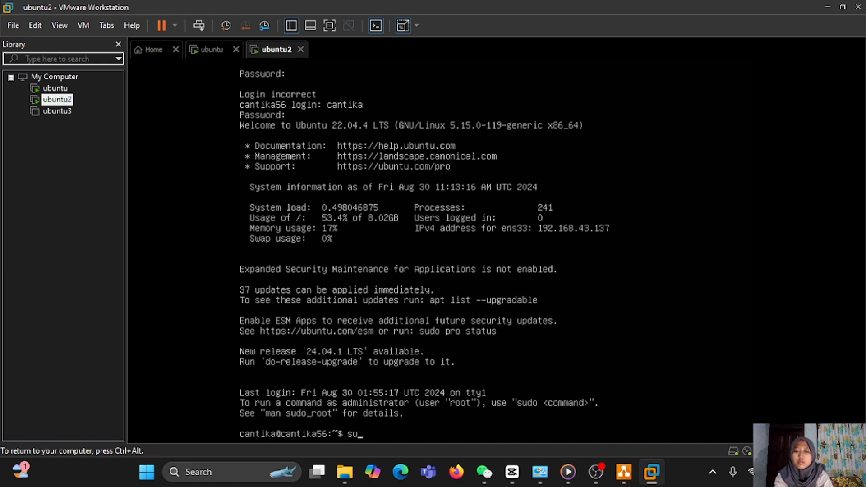
text(do su)
key(Return)
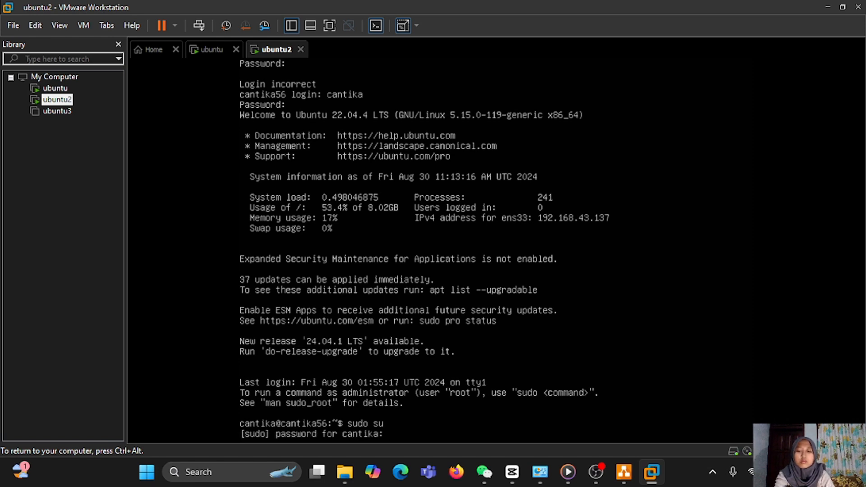
key(Return)
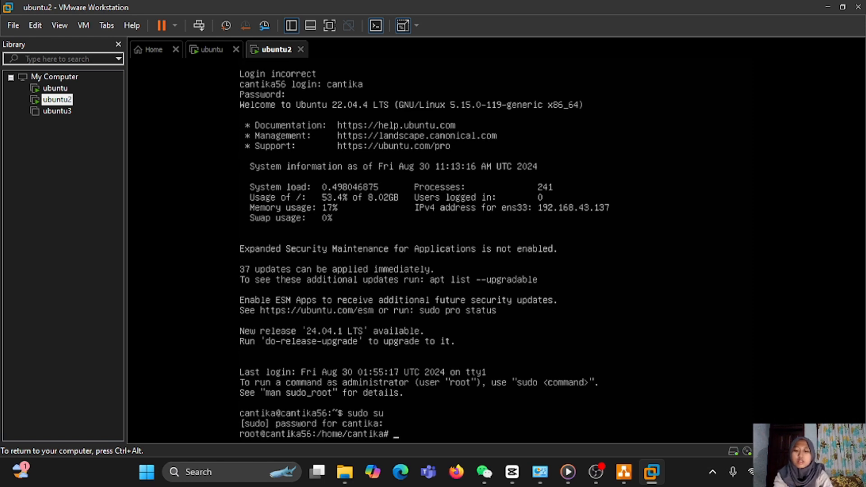
text(dhc)
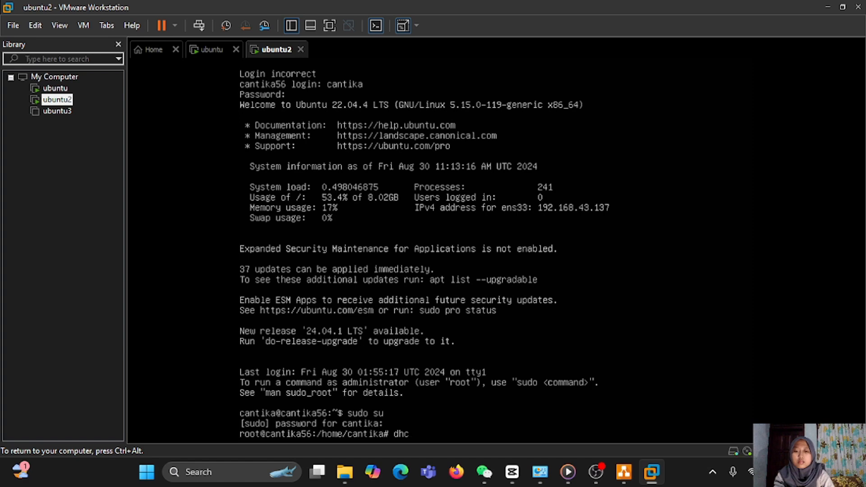
text(le)
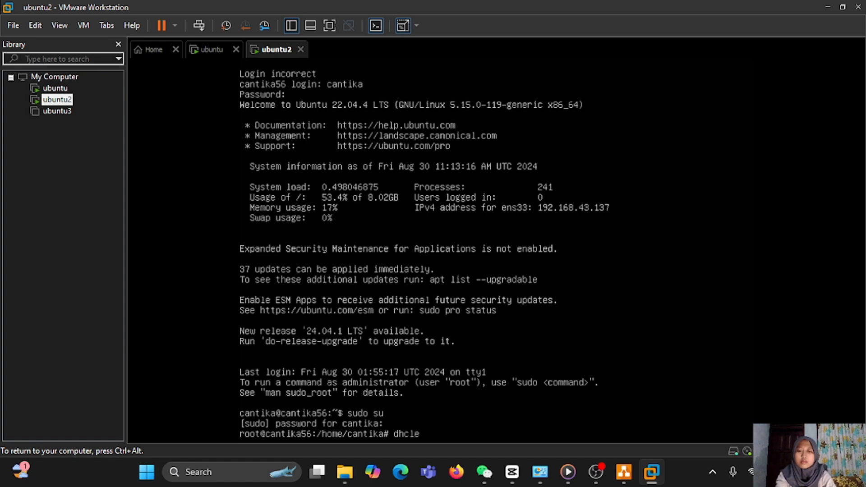
key(BackSpace)
text(ien)
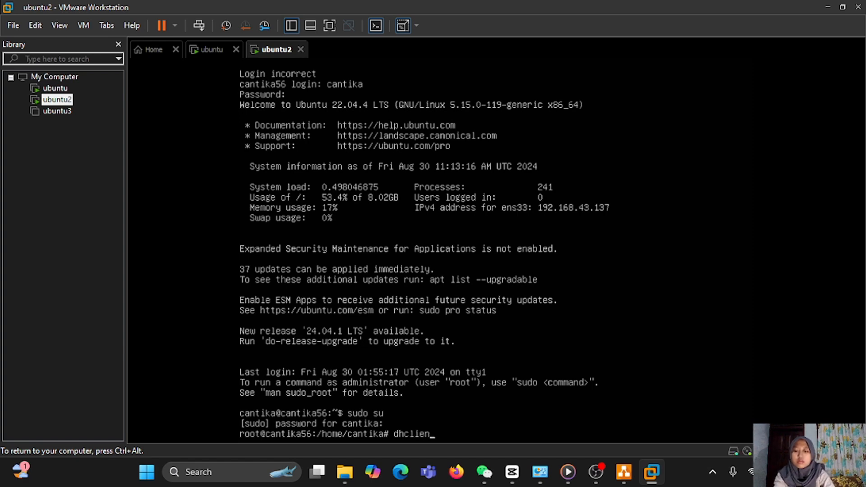
text(t -r e)
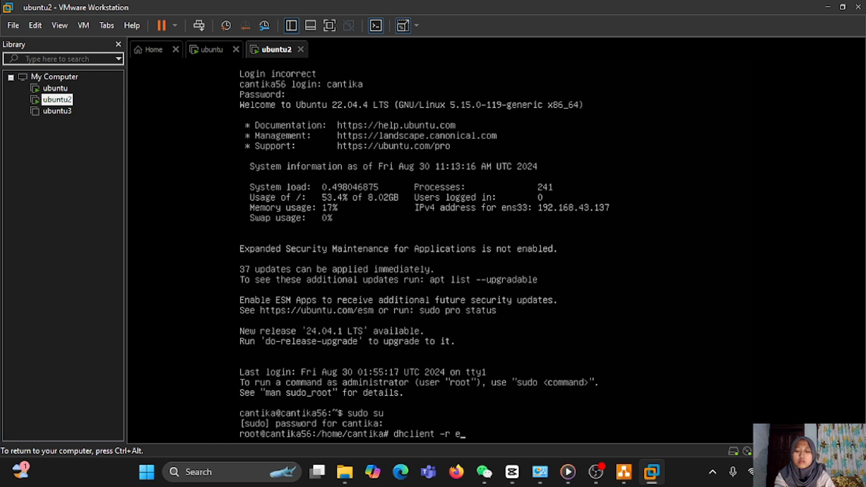
text(ns33)
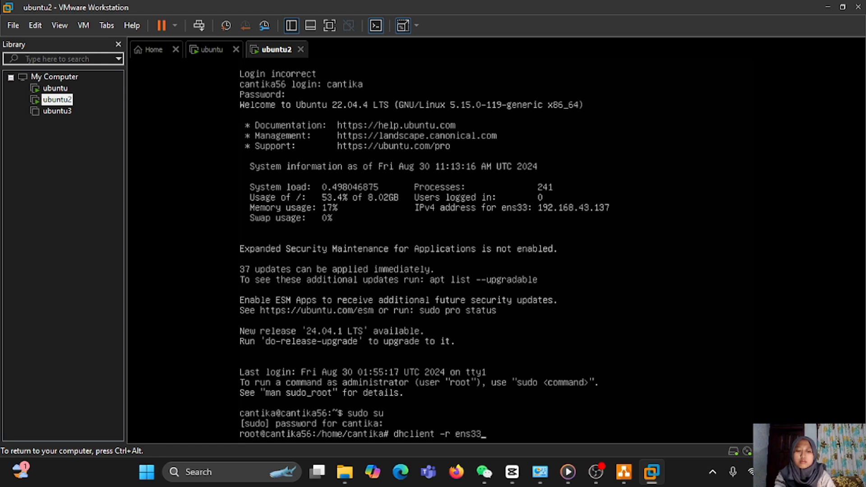
key(Return)
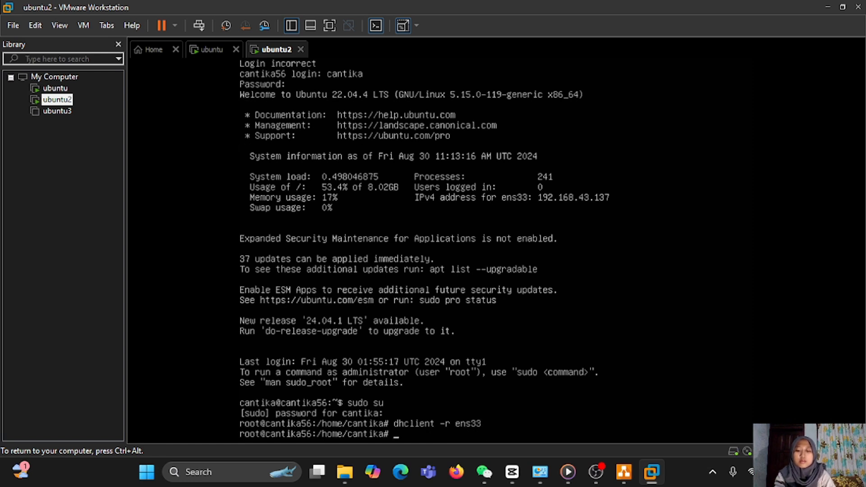
- Renew ens33's lease to get 192.168.21.129/24, then compare with the ubuntu VM's 192.168.21.128
text(dhclien)
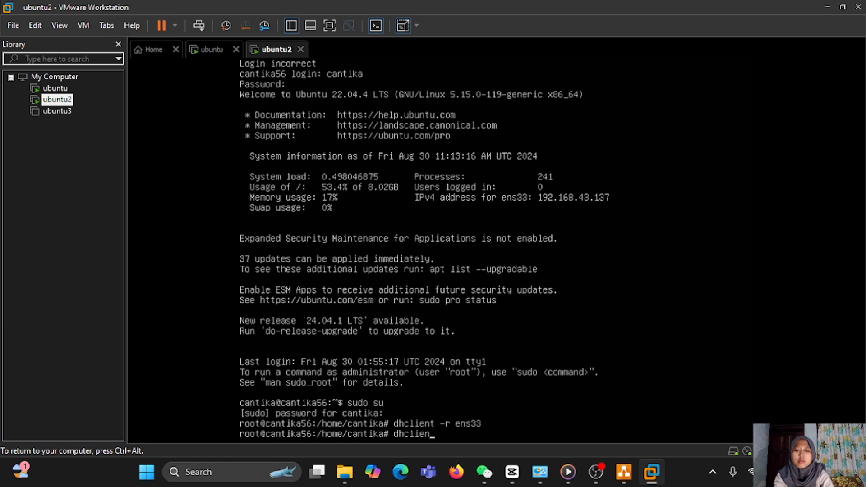
text(t )
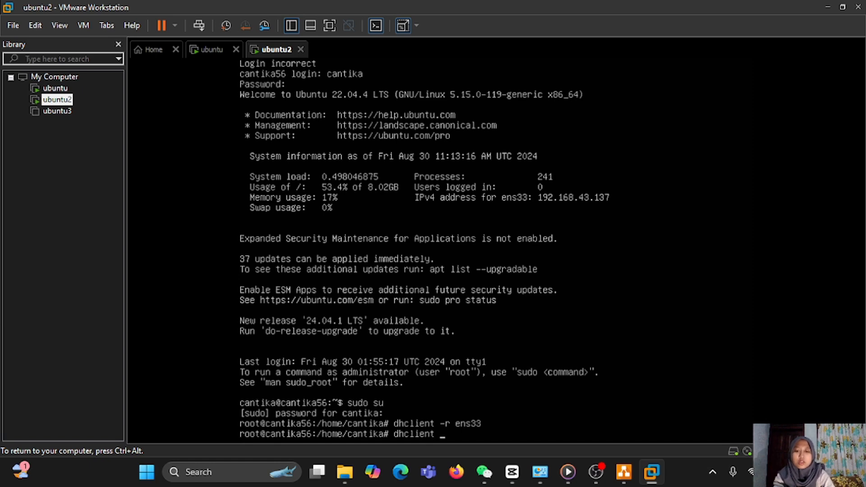
text(ens33)
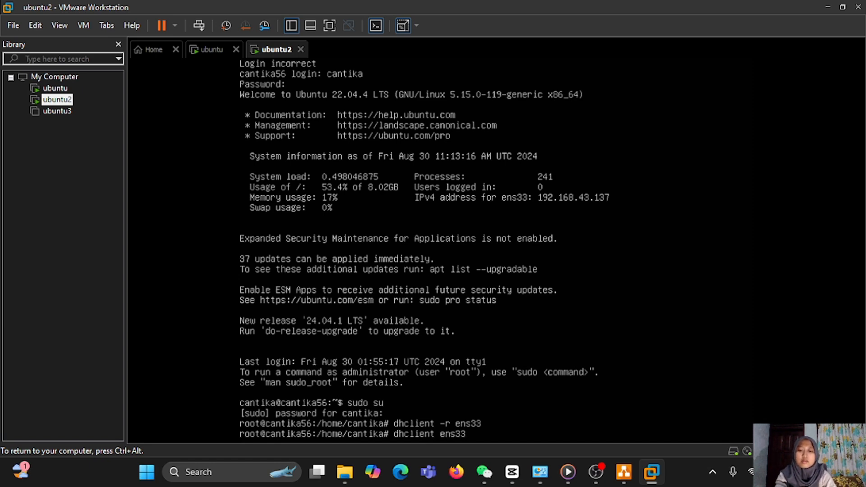
key(Return)
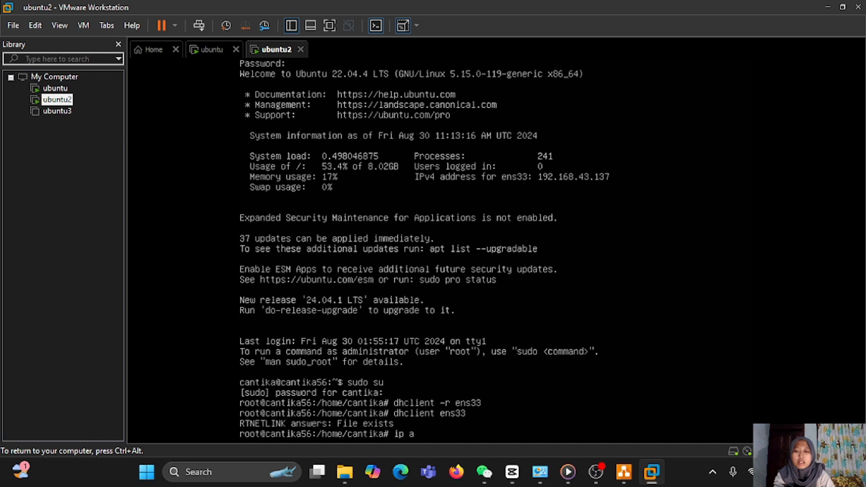
text(ip a)
key(Return)
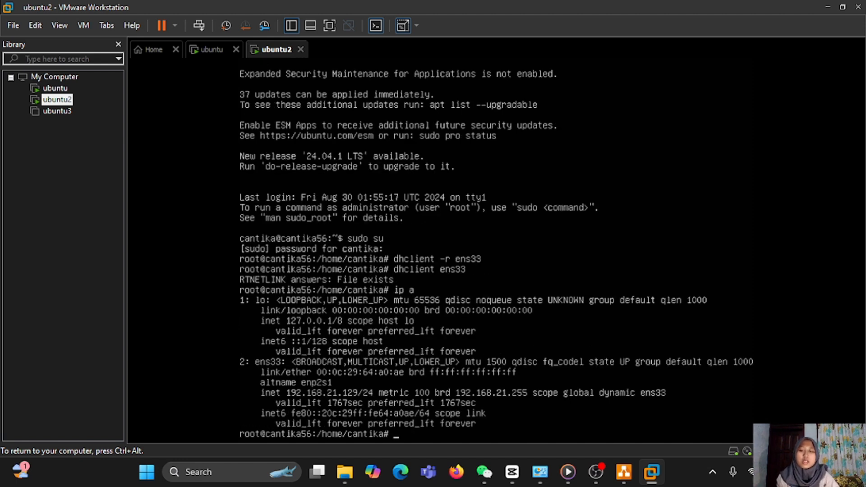
key(ctrl+alt)
click(55, 88)
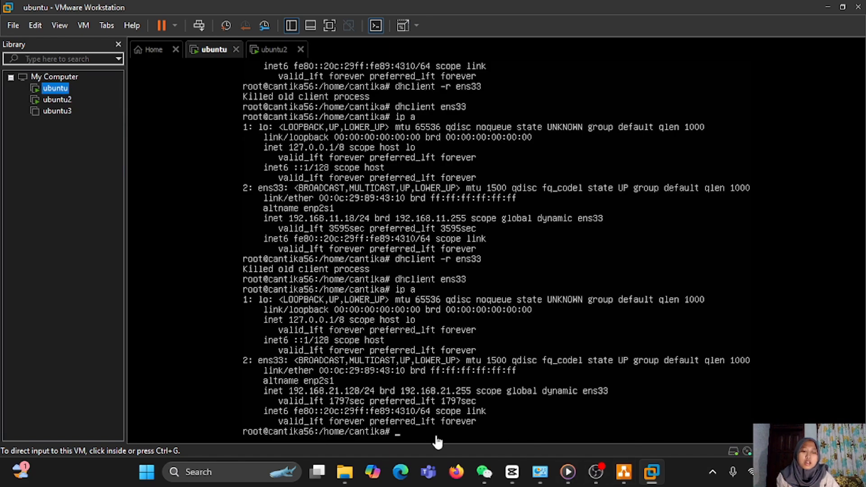
click(540, 472)
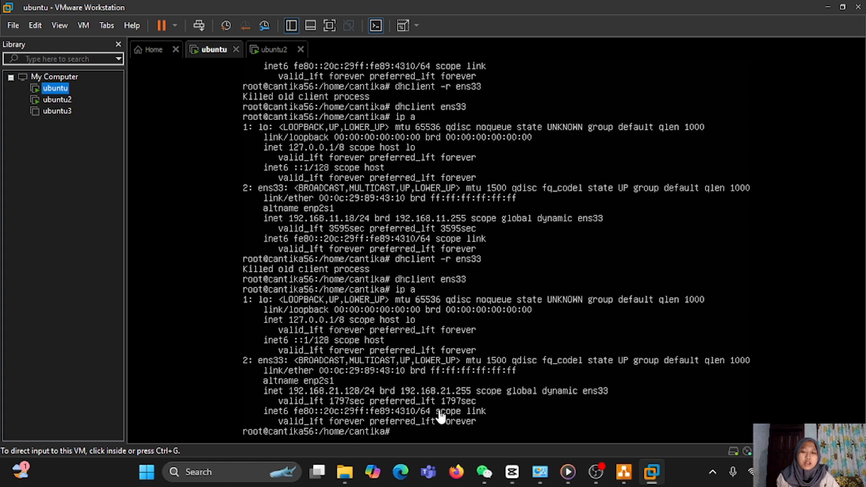
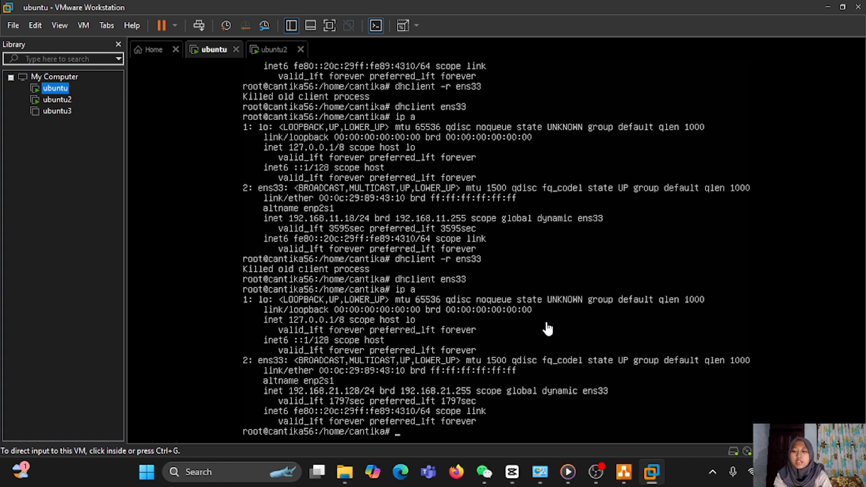
- Start typing 'ping 192.168.21.' in the ubuntu VM terminal, then bring up the host's network windows
click(547, 328)
text(pin)
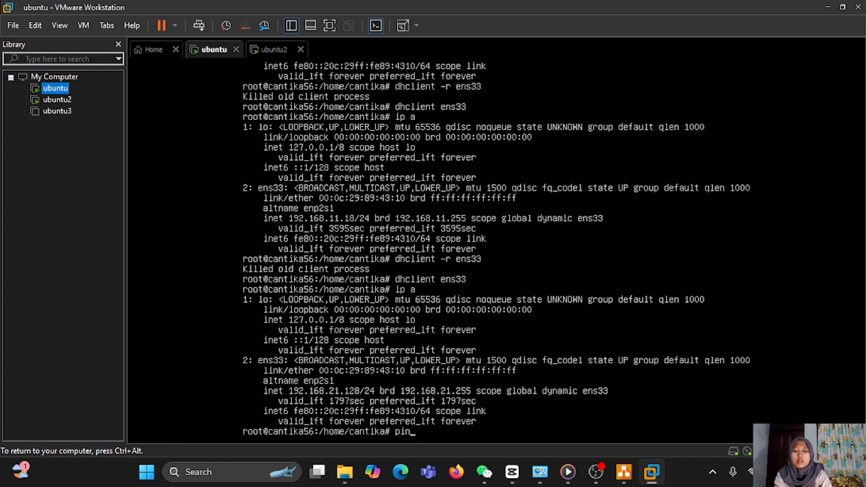
text(g 1)
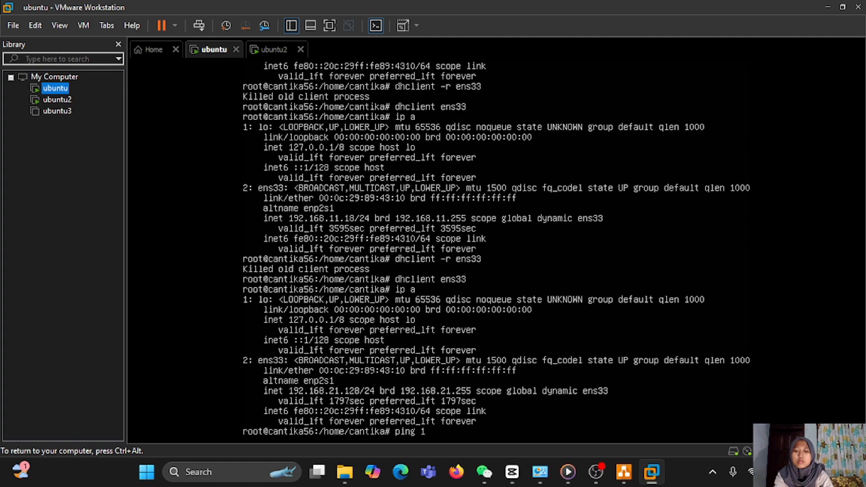
text(92.1)
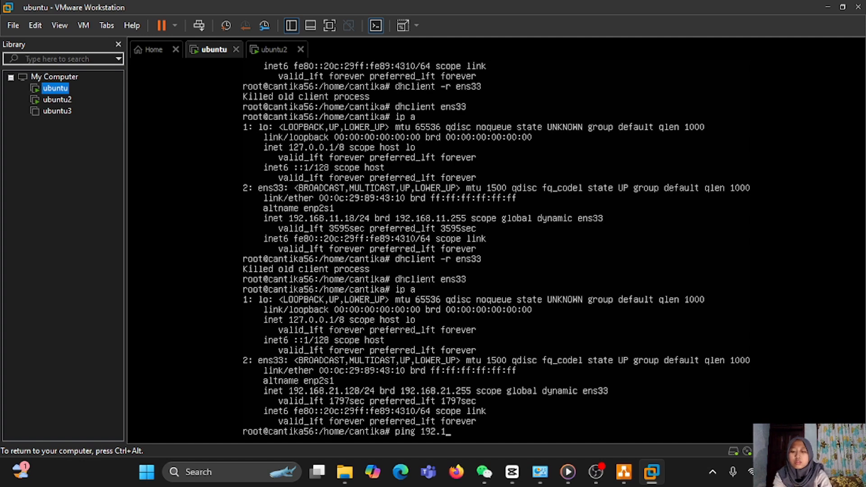
text(68.21)
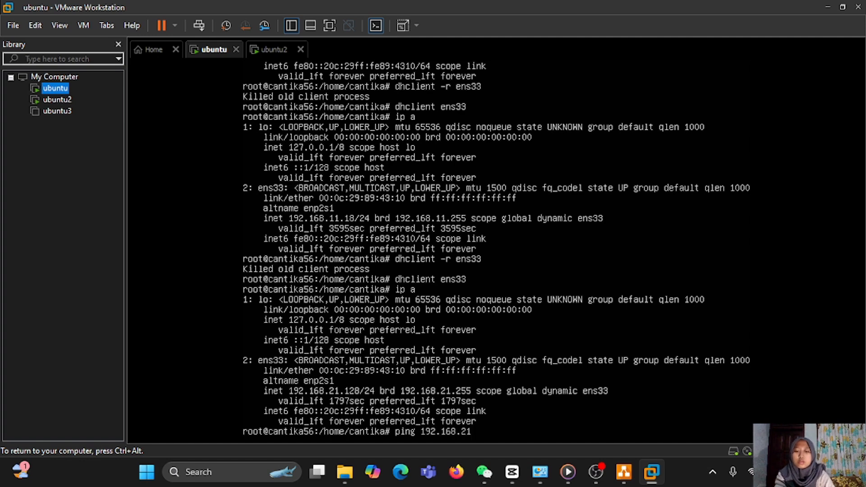
key(ctrl+alt)
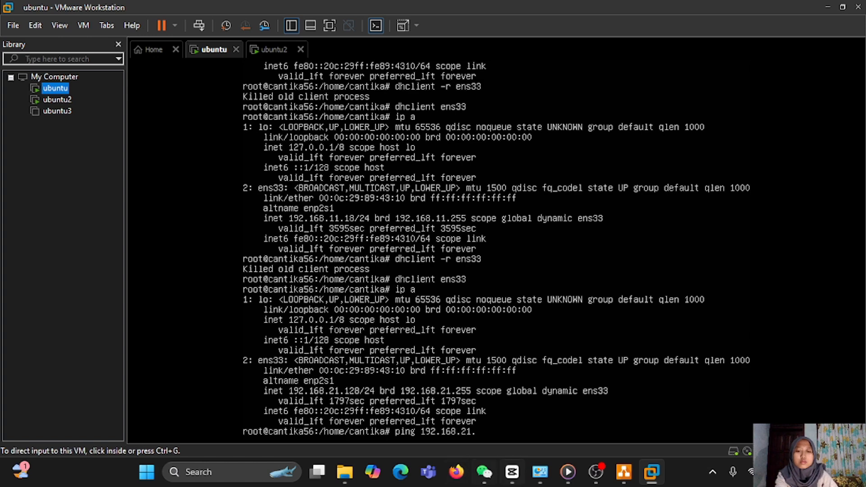
click(539, 472)
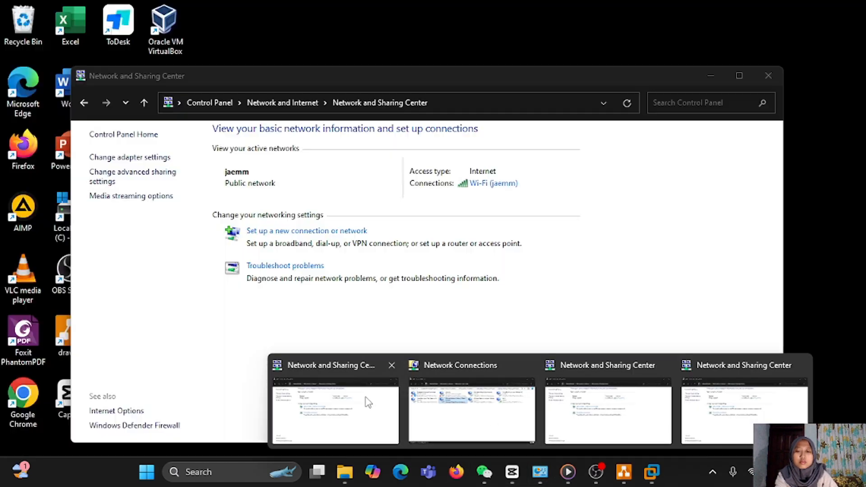
- Confirm the host's VMnet1 adapter has IPv4 address 192.168.21.1, then close the network windows
click(371, 401)
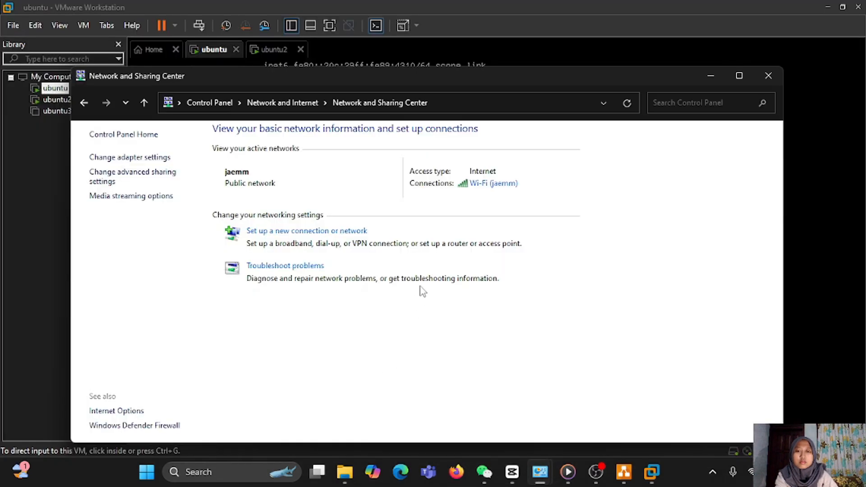
click(110, 158)
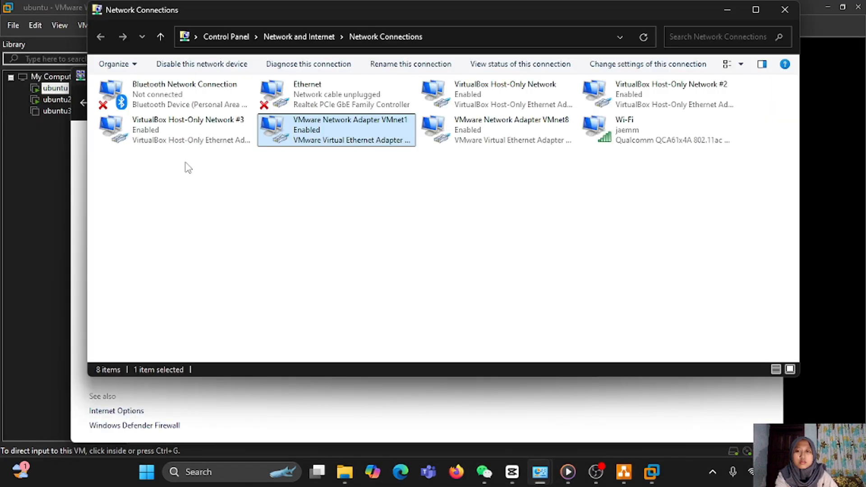
double_click(370, 135)
click(366, 228)
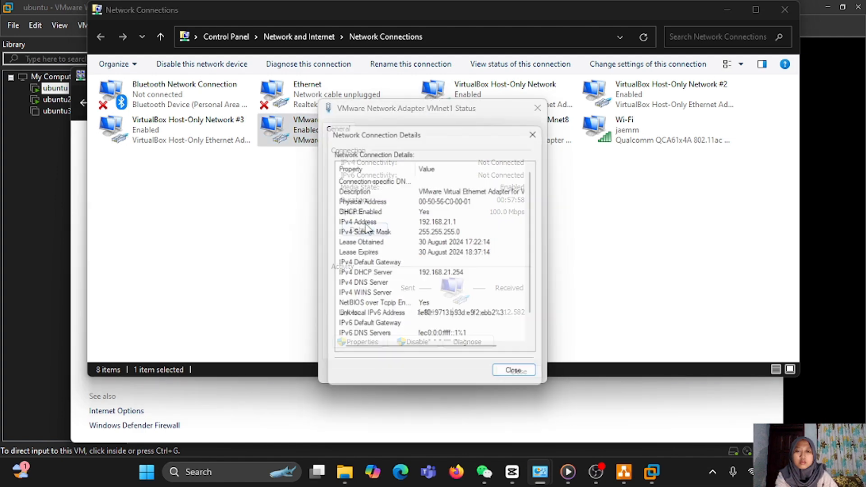
click(505, 378)
click(502, 369)
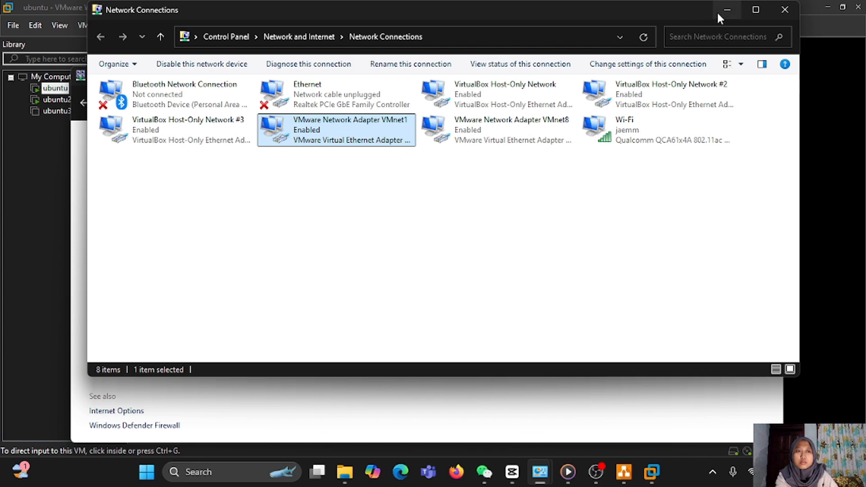
click(726, 10)
- Ping the host's VMnet1 address 192.168.21.1 from the ubuntu VM, then minimize VMware
click(710, 76)
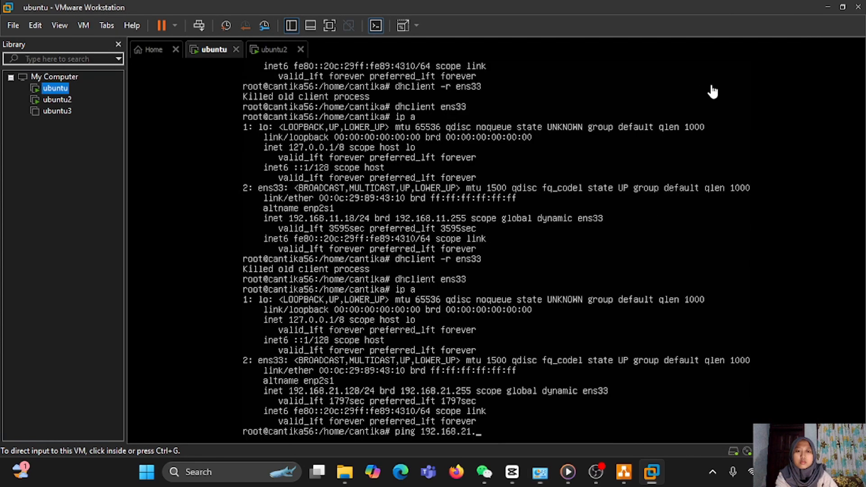
click(840, 329)
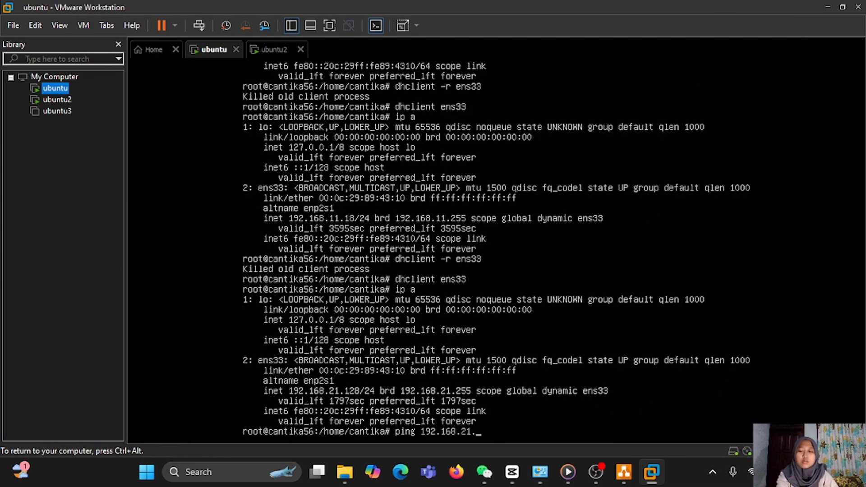
text(1)
key(Return)
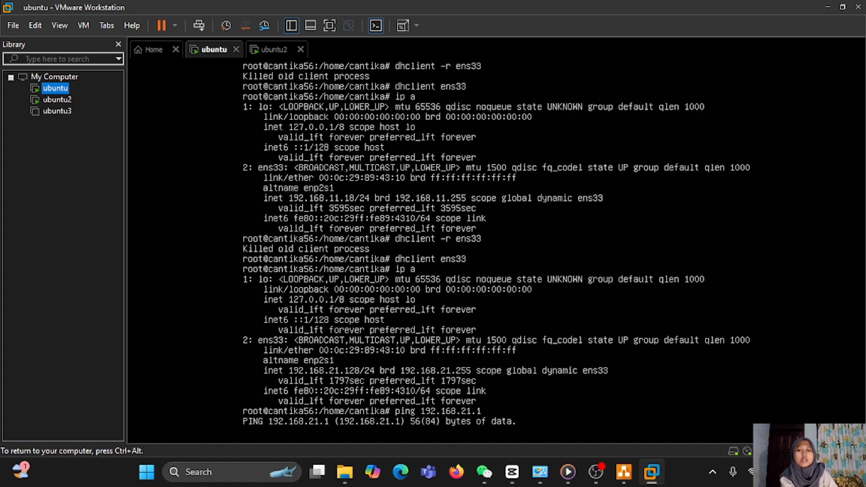
key(ctrl+alt)
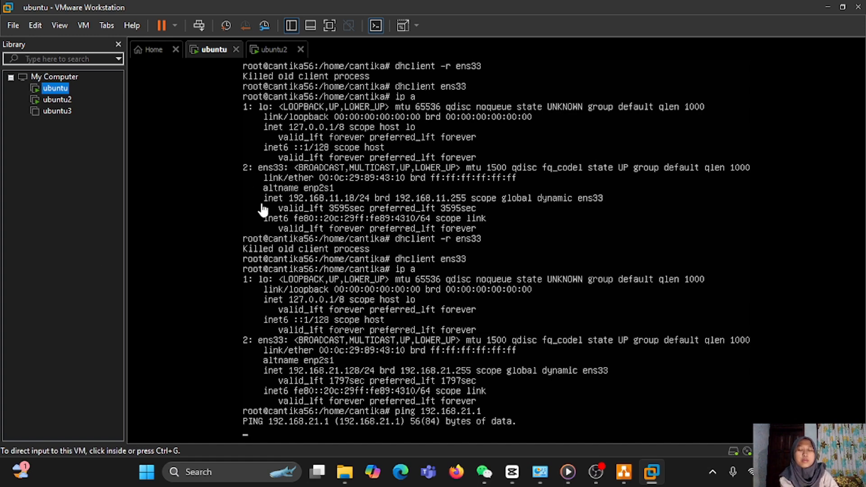
click(270, 255)
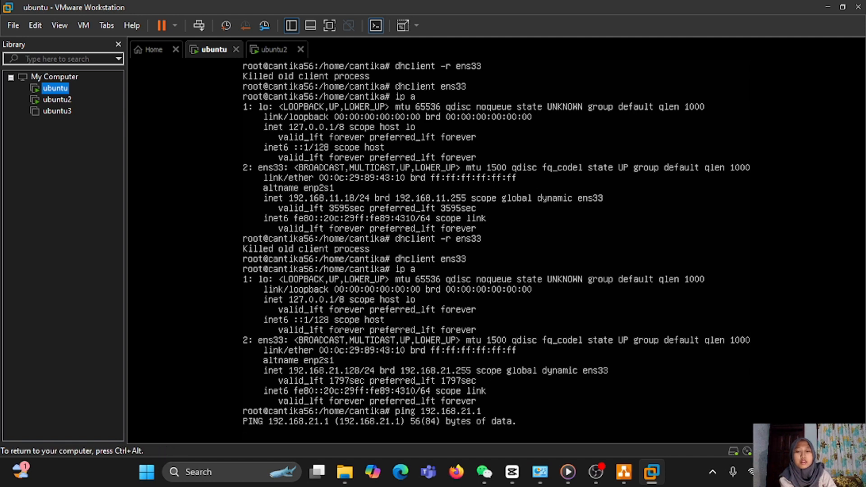
key(ctrl+alt)
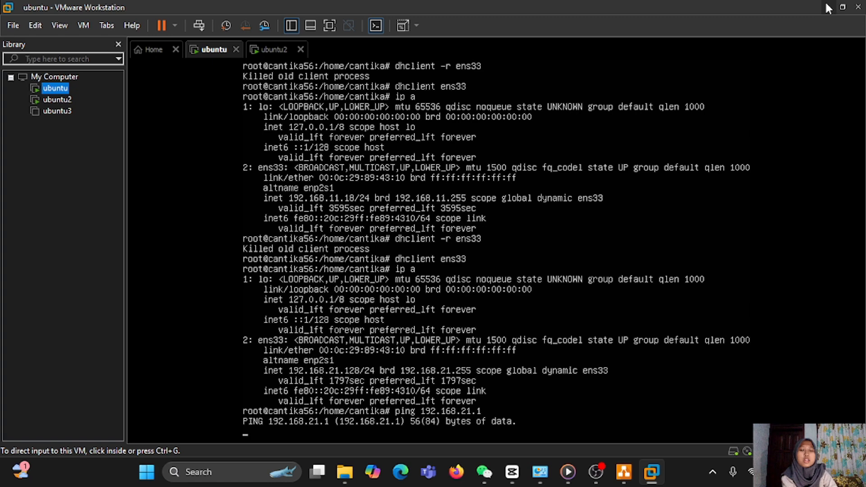
click(829, 9)
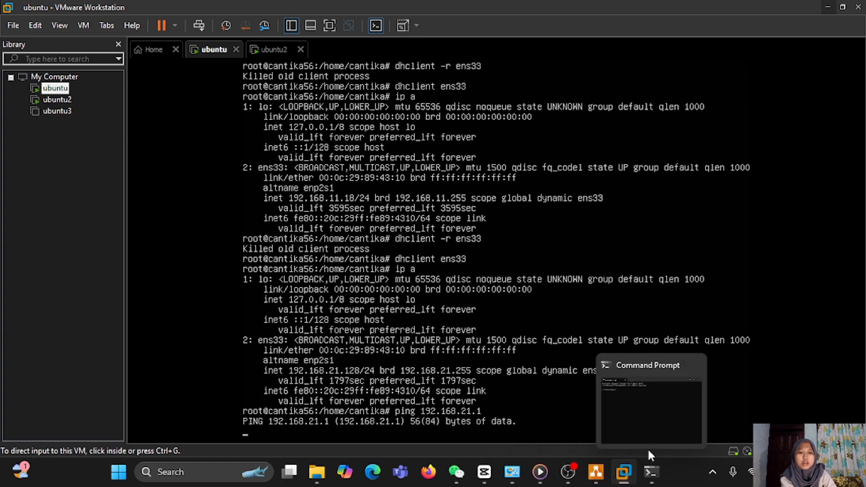
- Ping the ubuntu VM at 192.168.21.128 from the host Command Prompt
click(649, 461)
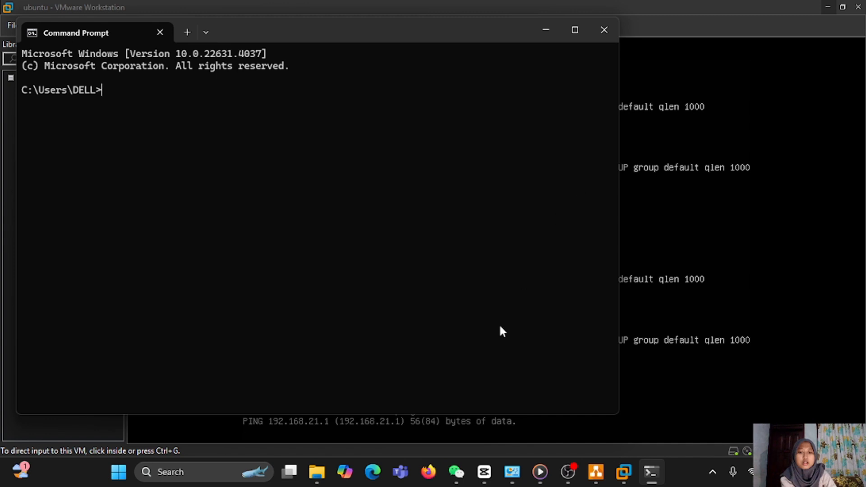
drag(440, 414, 441, 355)
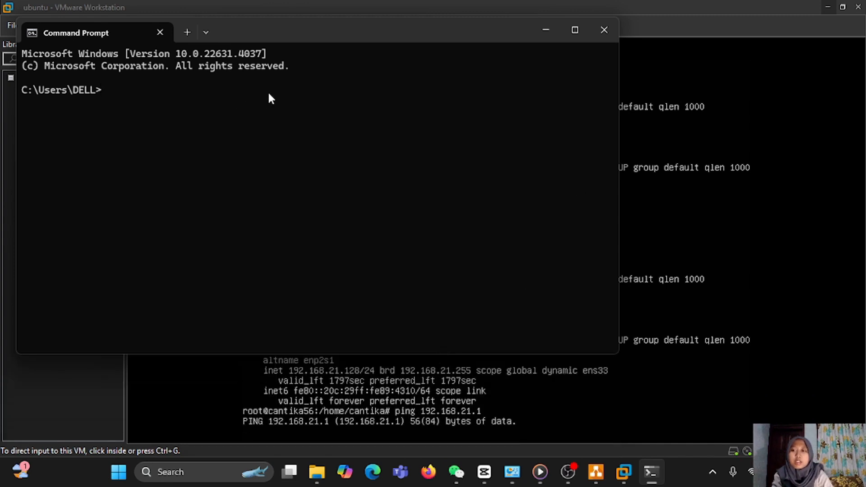
text(PING)
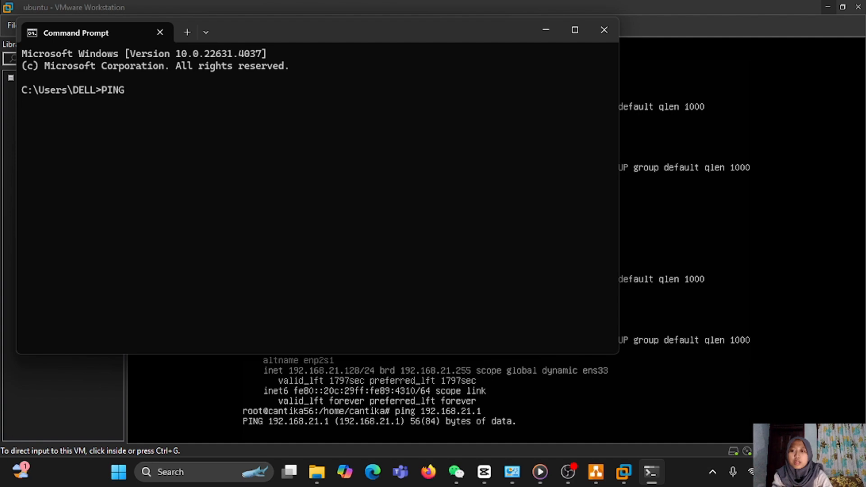
key(BackSpace)
key(BackSpace)
key(BackSpace)
key(BackSpace)
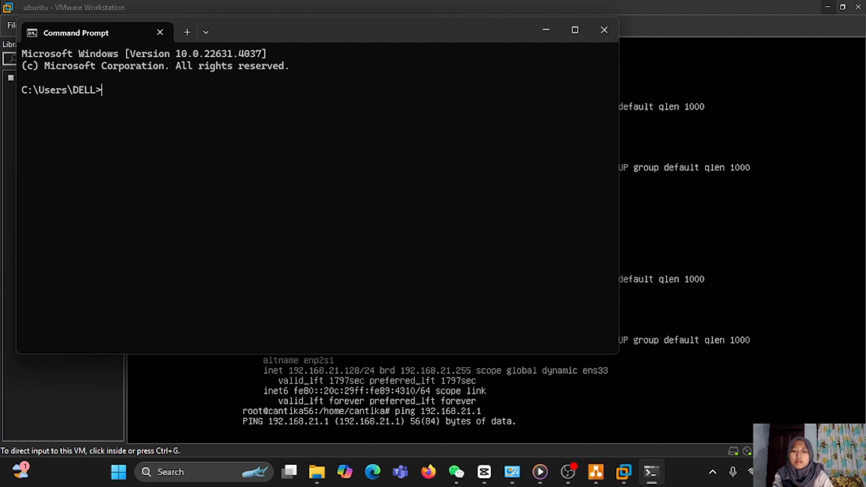
text(pi)
key(BackSpace)
text(ing)
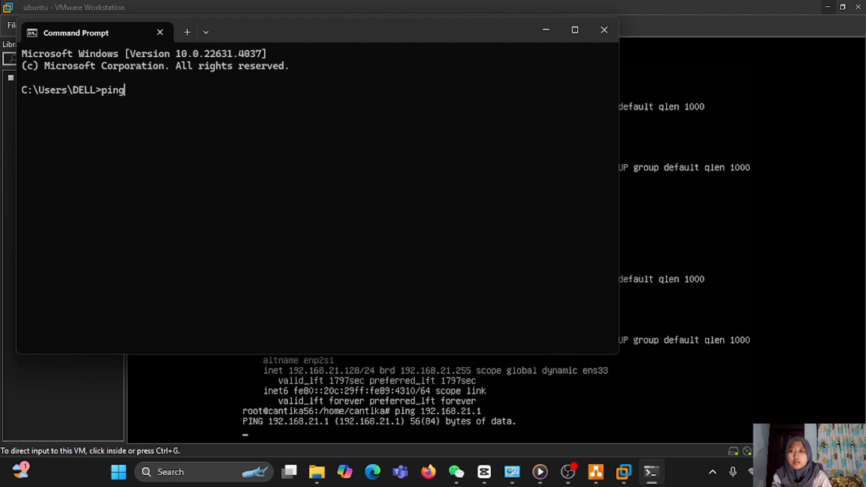
text( 192.)
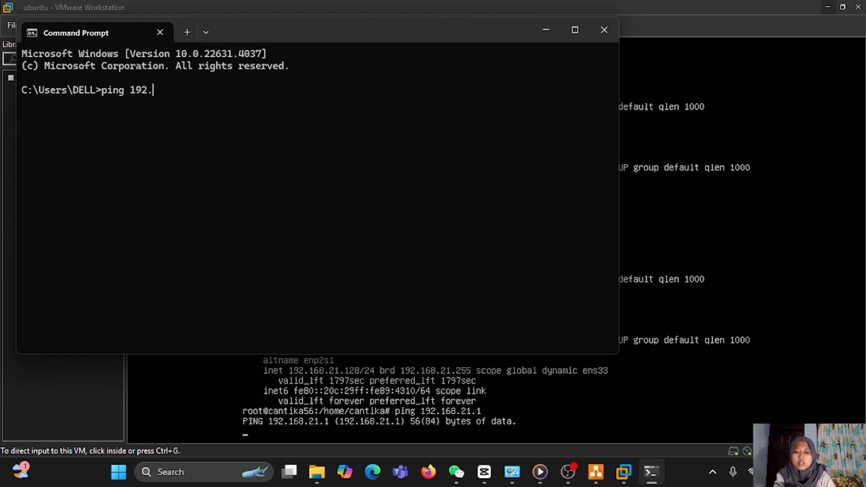
text(168.21)
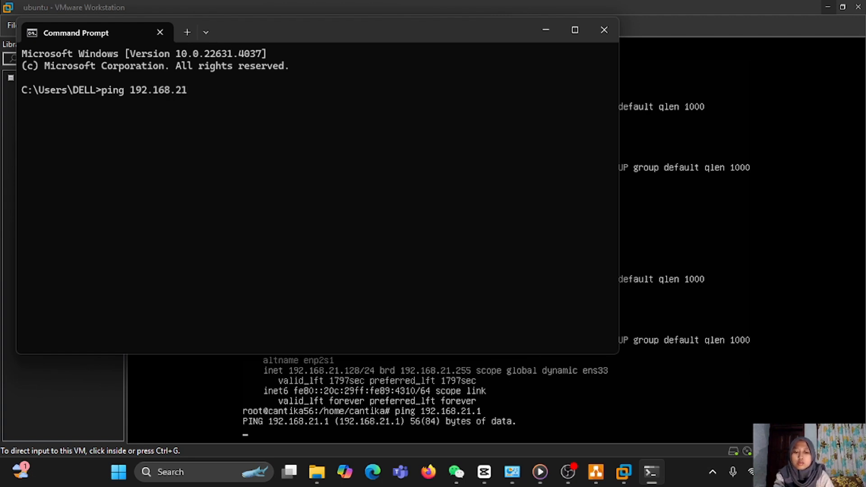
text(.)
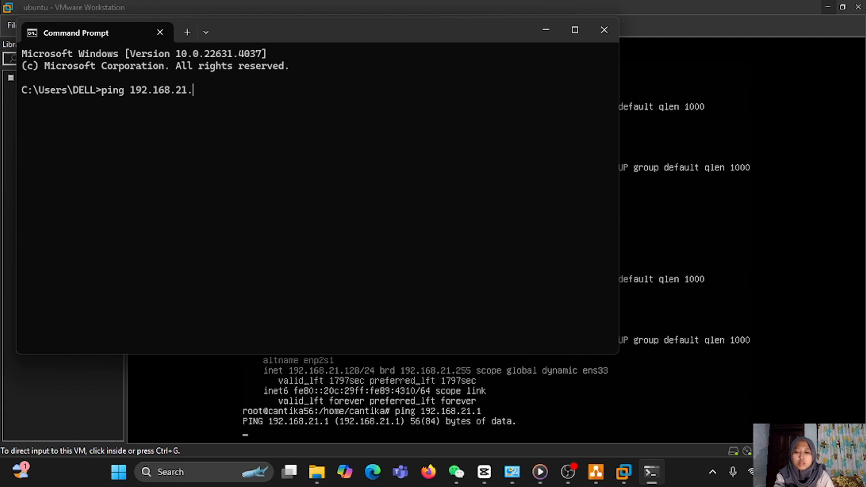
text(2)
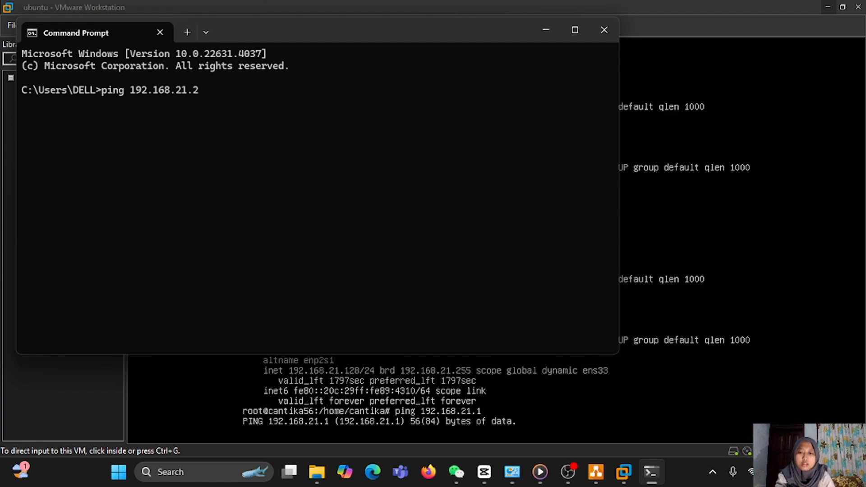
key(BackSpace)
text(128)
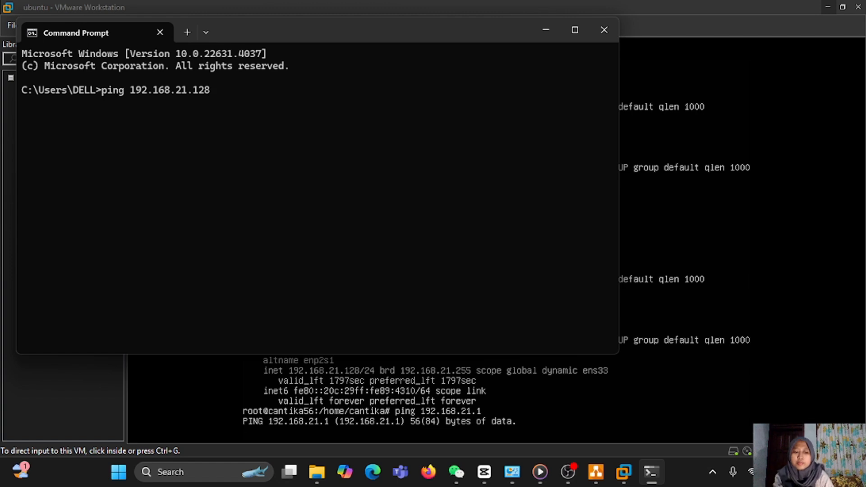
key(Return)
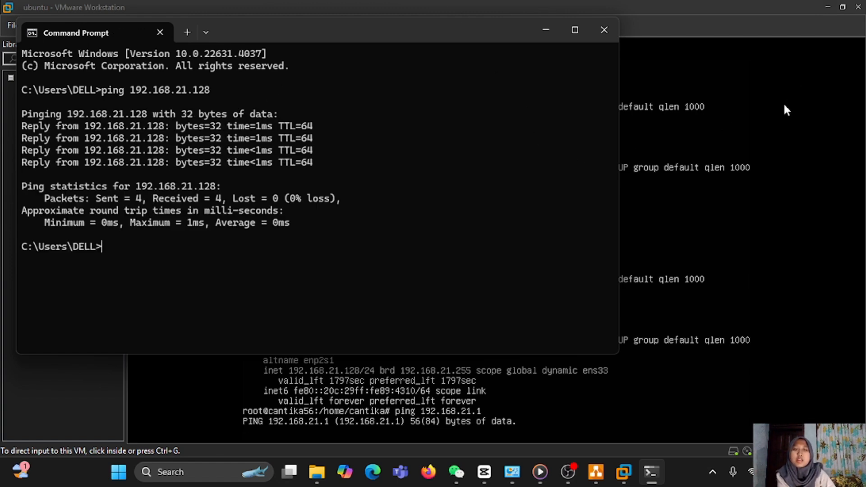
- Check ubuntu2's address, ping 192.168.21.129 from the host, then minimize both windows
key(alt+Tab)
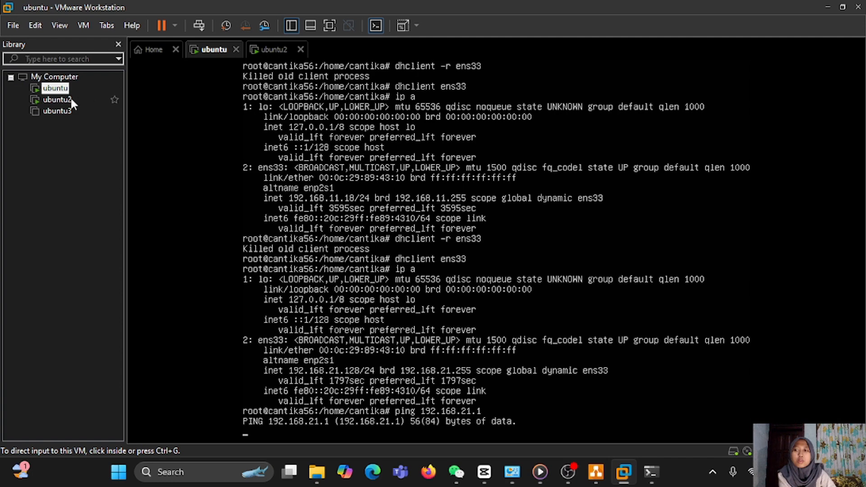
click(58, 101)
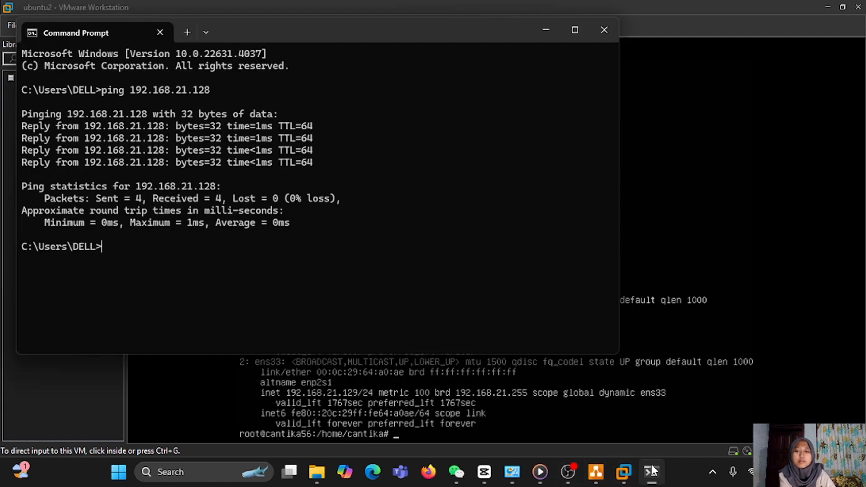
click(651, 472)
text(ping )
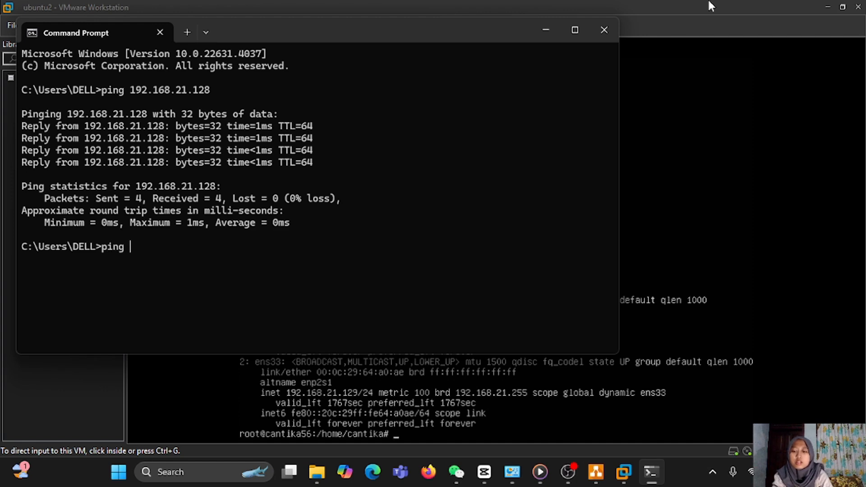
text(192.1)
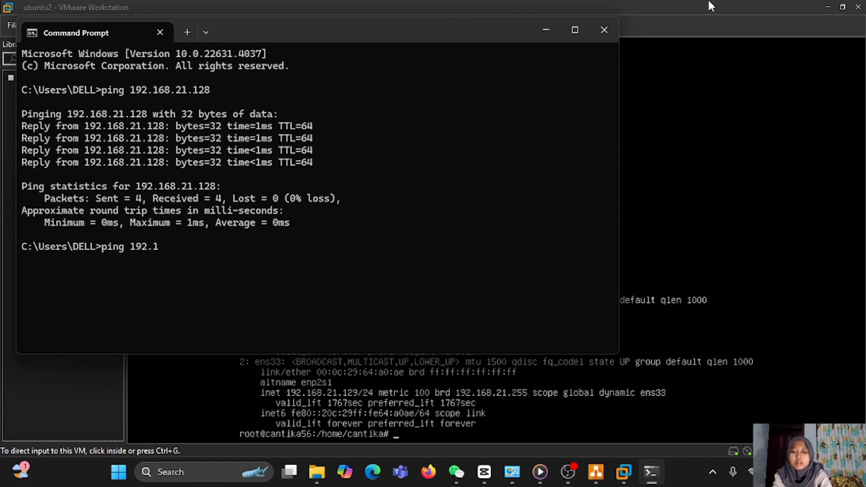
text(68.21)
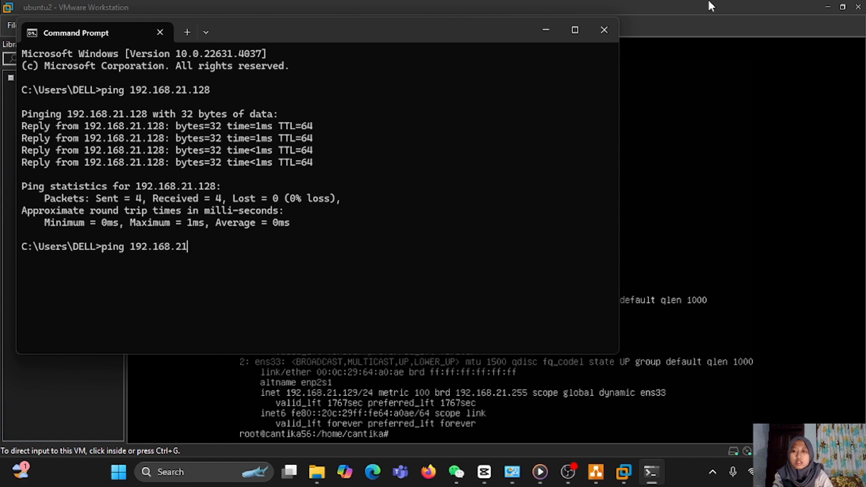
text(.1)
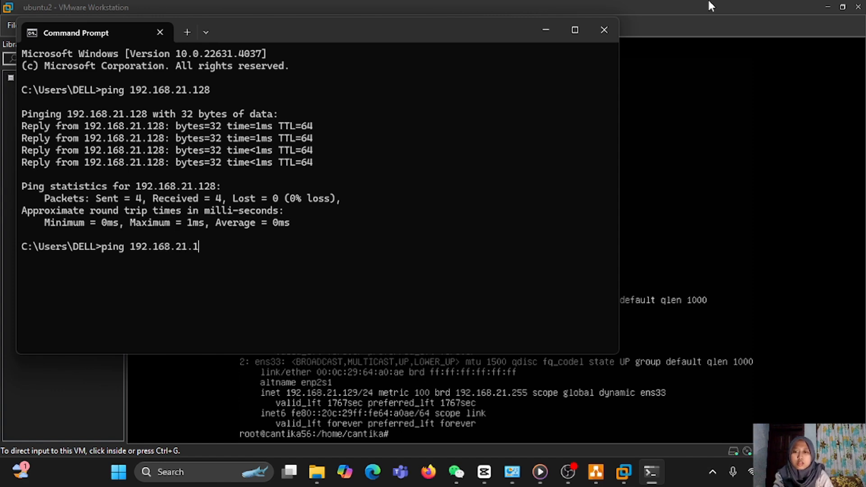
text(29)
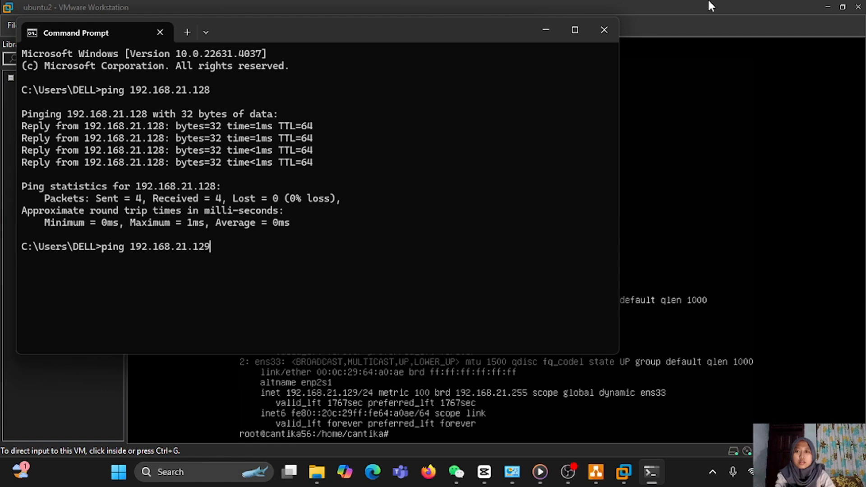
key(Return)
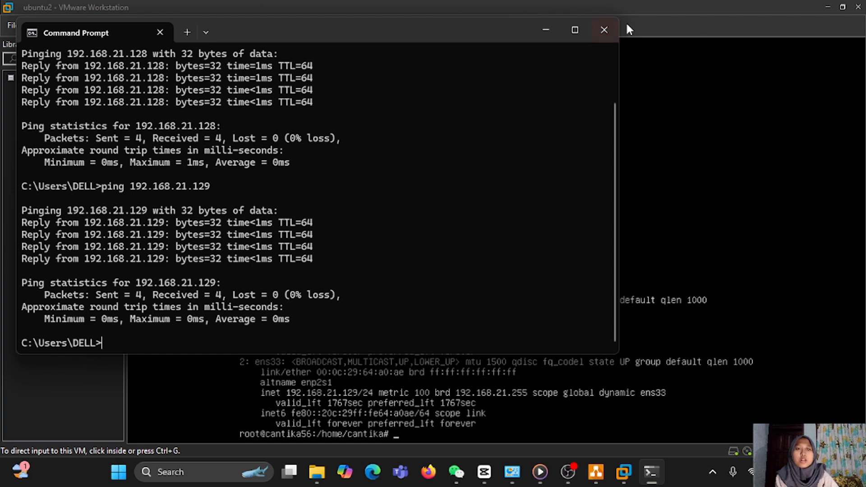
click(547, 30)
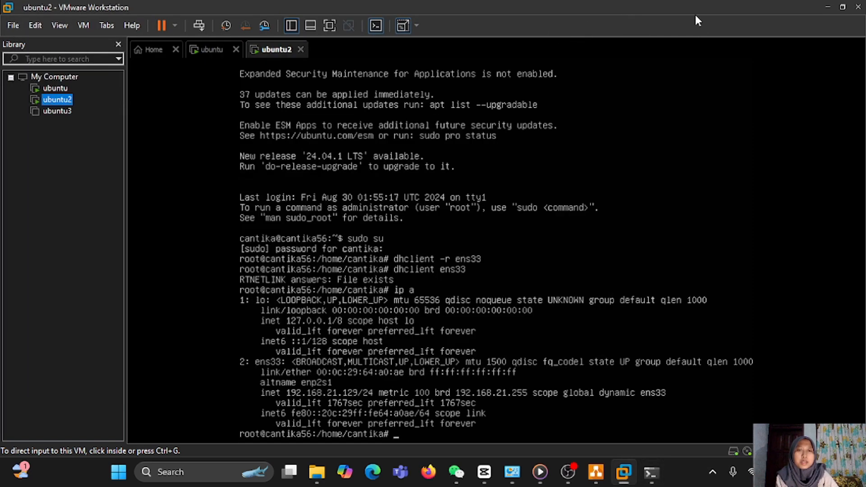
click(826, 7)
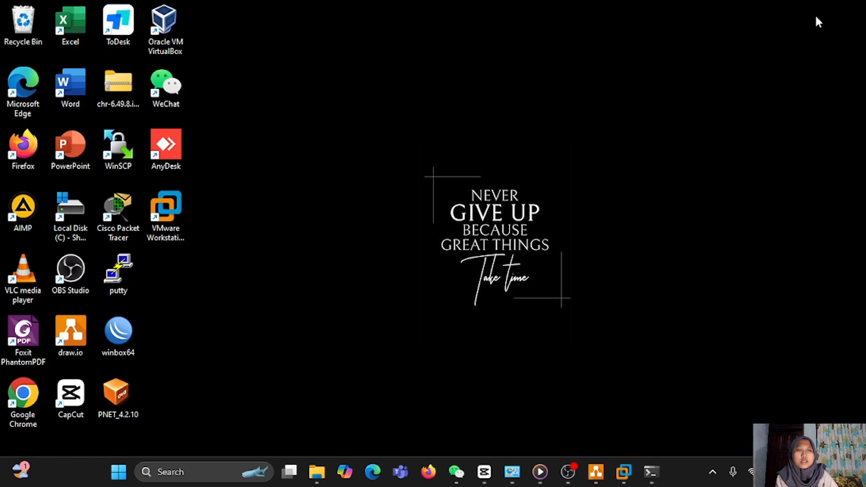